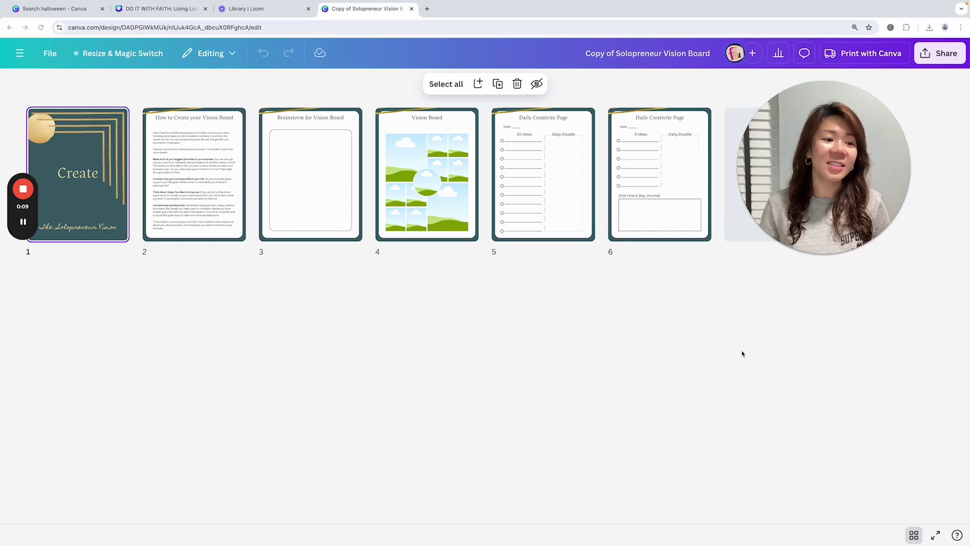
# Drag across the page grid of the six-page Copy of Solopreneur Vision Board design.
pyautogui.moveTo(23, 156); pyautogui.dragTo(928, 195)
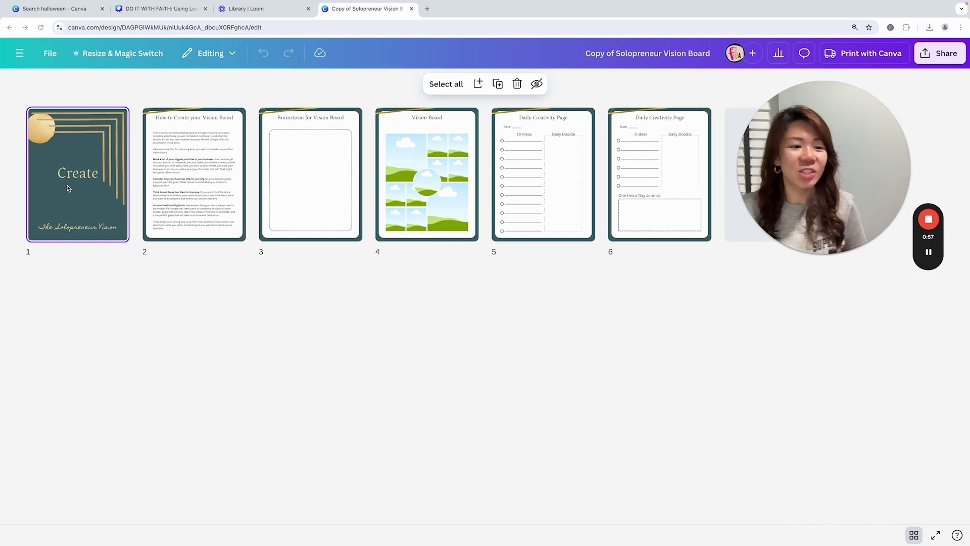
# Open the Create cover, then view page 2 and select its dark border image.
pyautogui.doubleClick(75, 201)
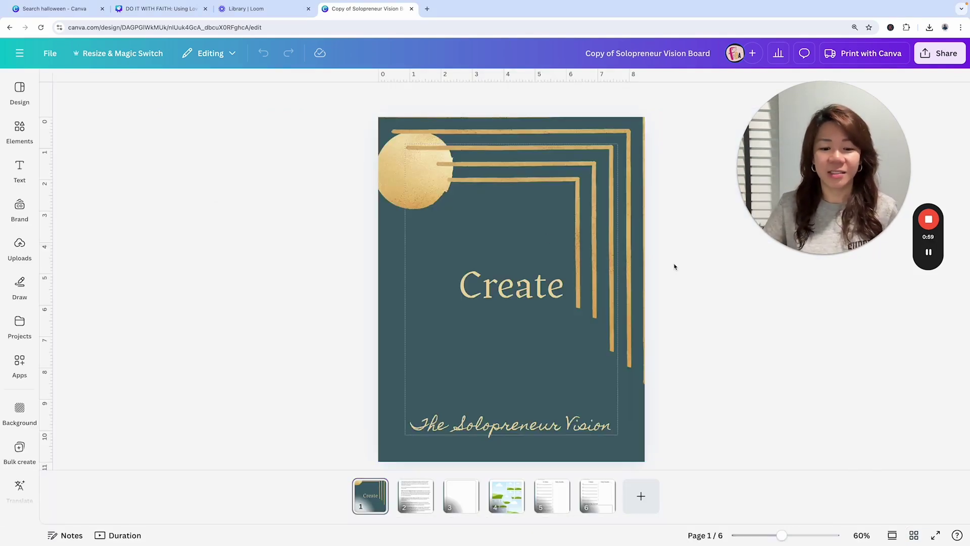
pyautogui.click(415, 496)
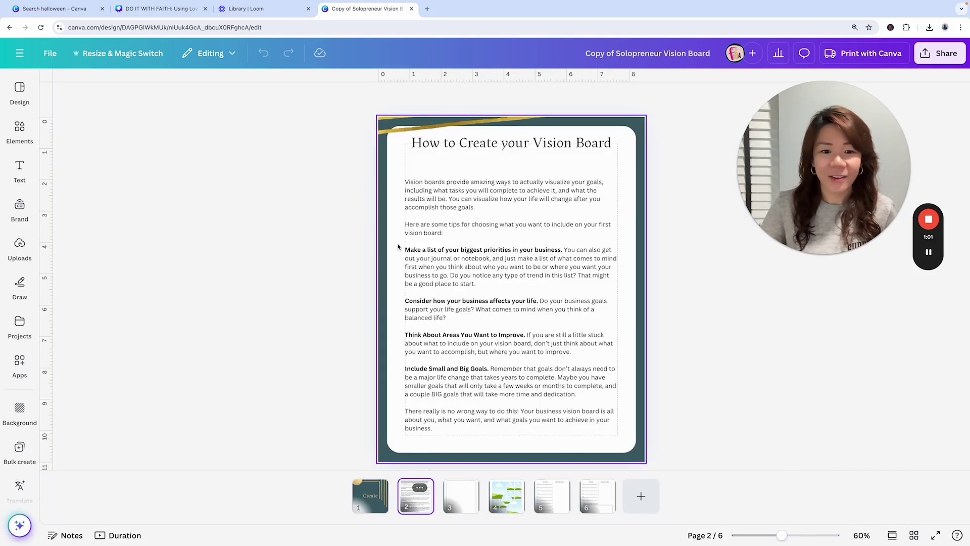
pyautogui.click(383, 280)
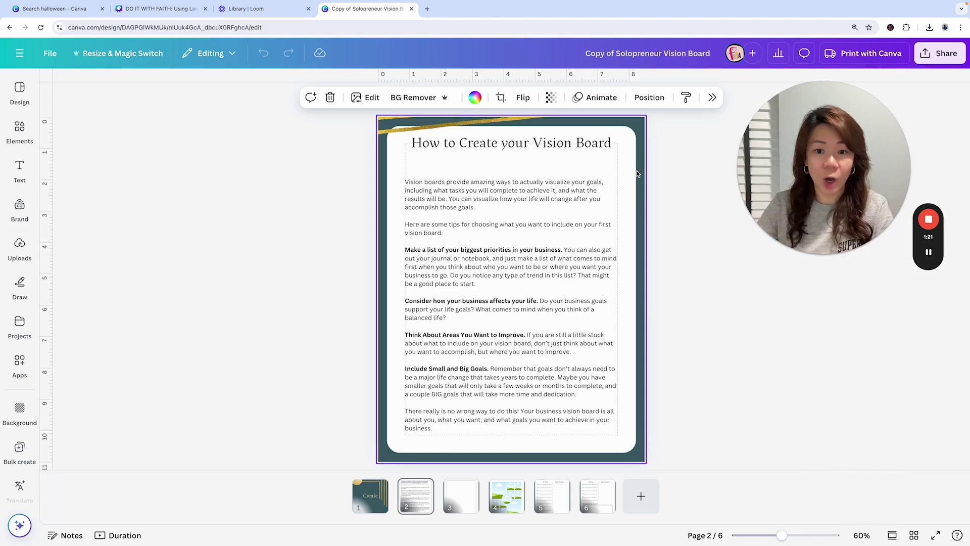
# Move on to the Brainstorm for Vision Board page, then to the Vision Board page.
pyautogui.click(461, 495)
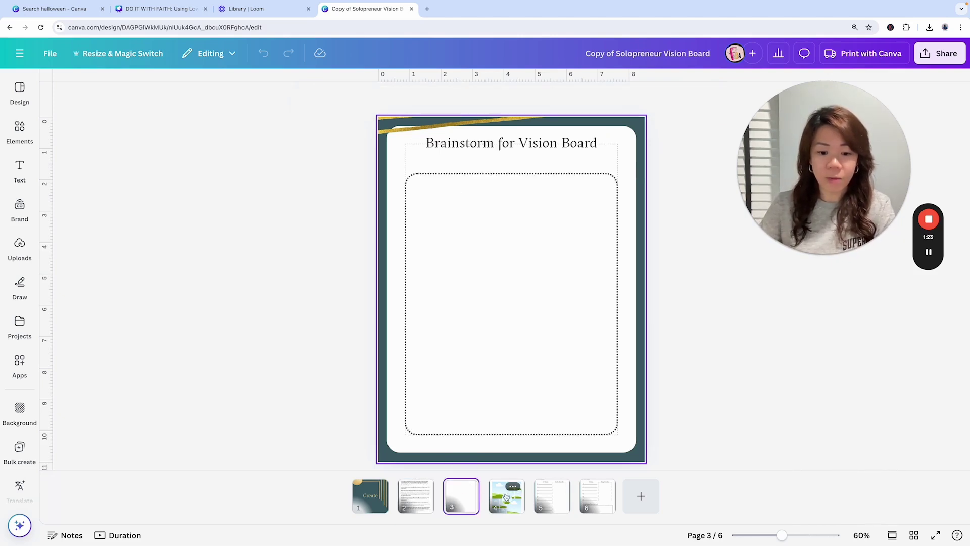
pyautogui.scroll(-3, 551, 500)
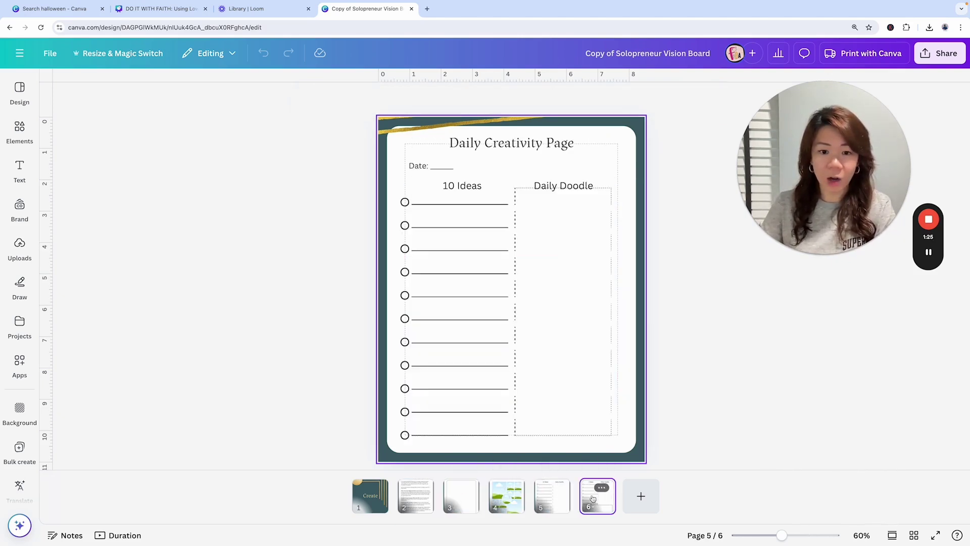
pyautogui.click(511, 493)
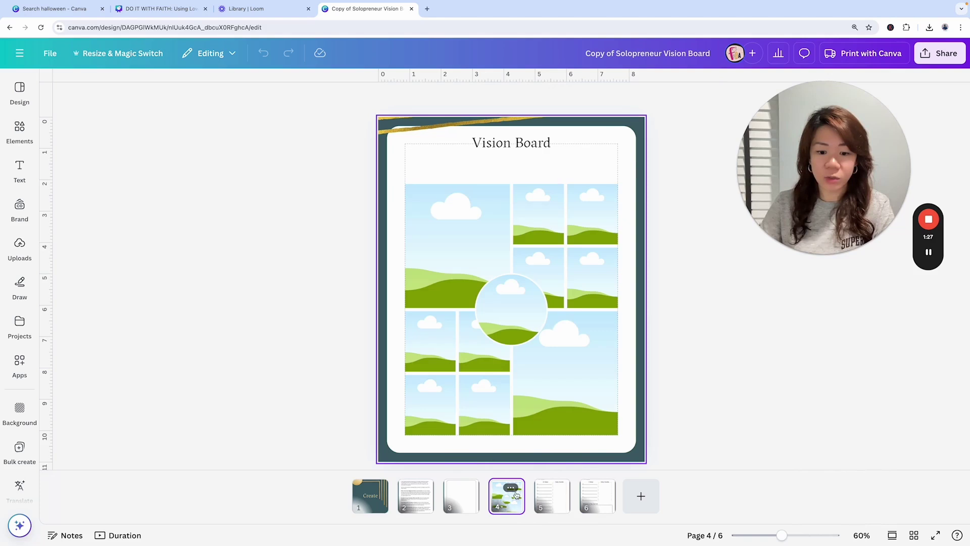
# Duplicate the Vision Board page and delete the copy's photo grid and circle frame.
pyautogui.click(512, 488)
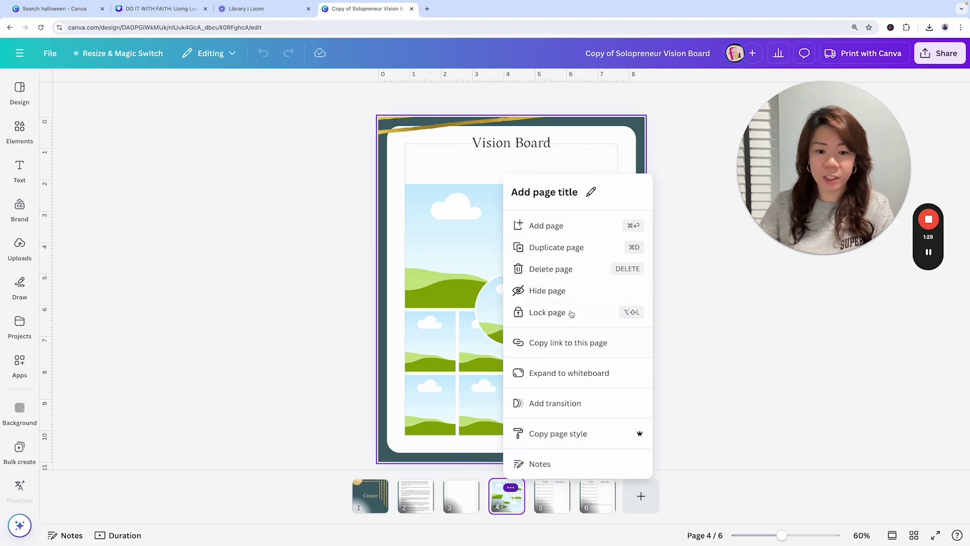
pyautogui.click(555, 249)
pyautogui.click(486, 236)
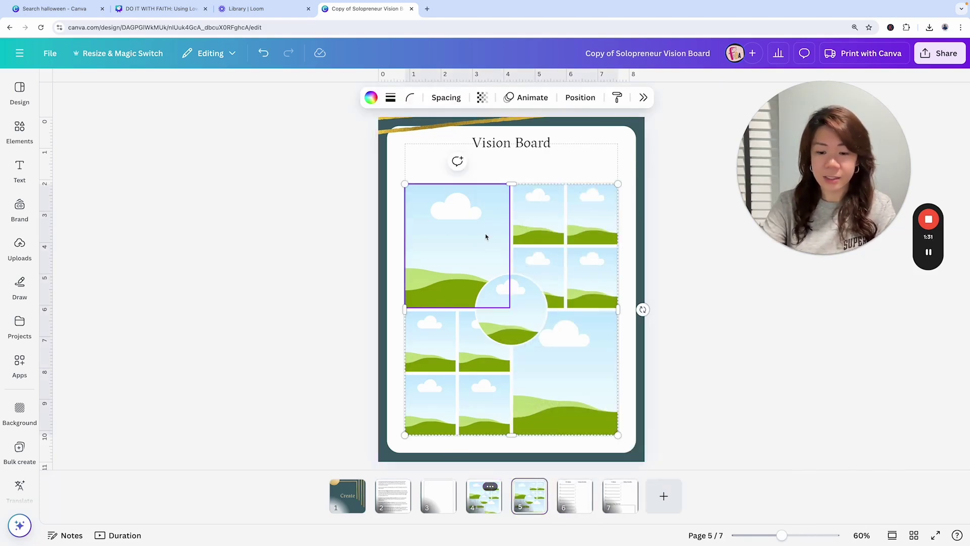
pyautogui.press('Delete')
pyautogui.click(514, 301)
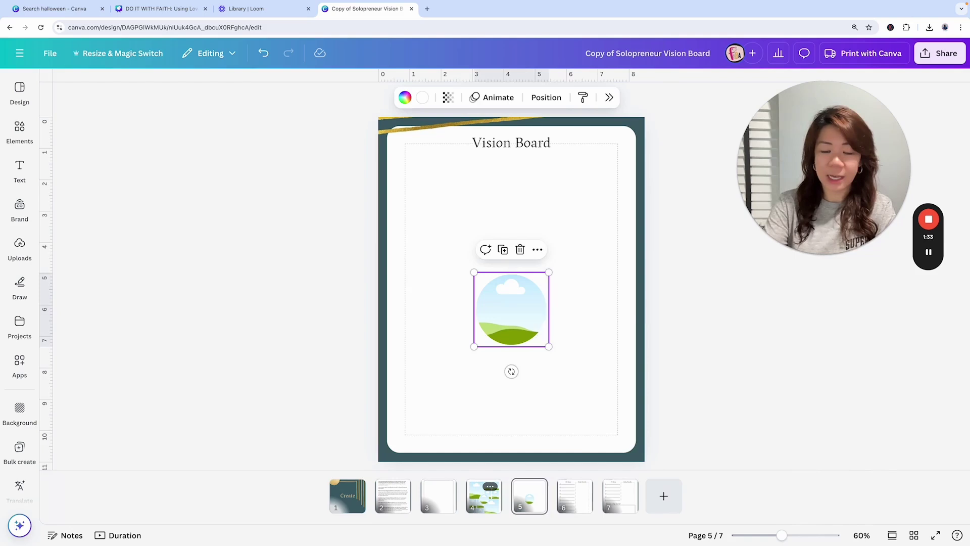
pyautogui.press('Delete')
# Search Elements for 'frame', then replace the search with 'grid'.
pyautogui.click(20, 131)
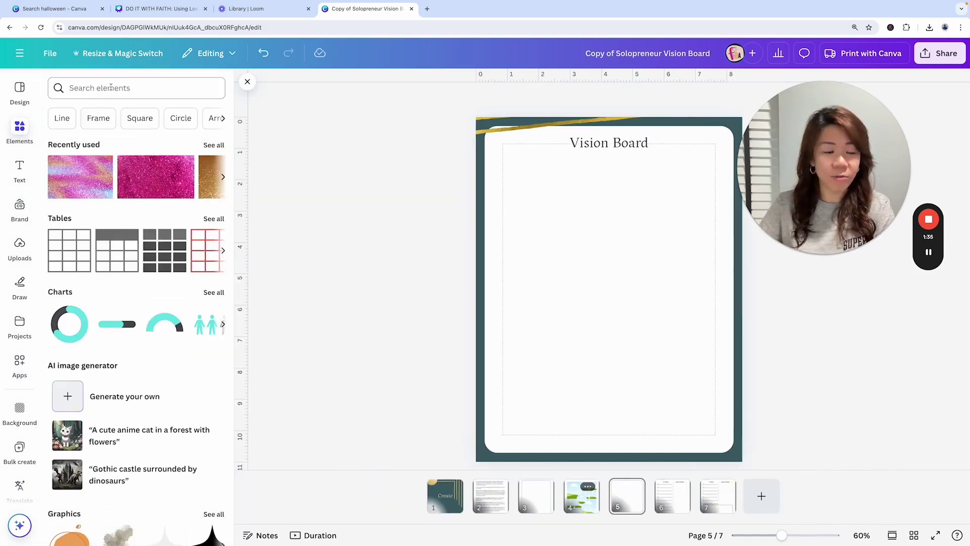
pyautogui.click(110, 87)
pyautogui.write('frame')
pyautogui.press('Return')
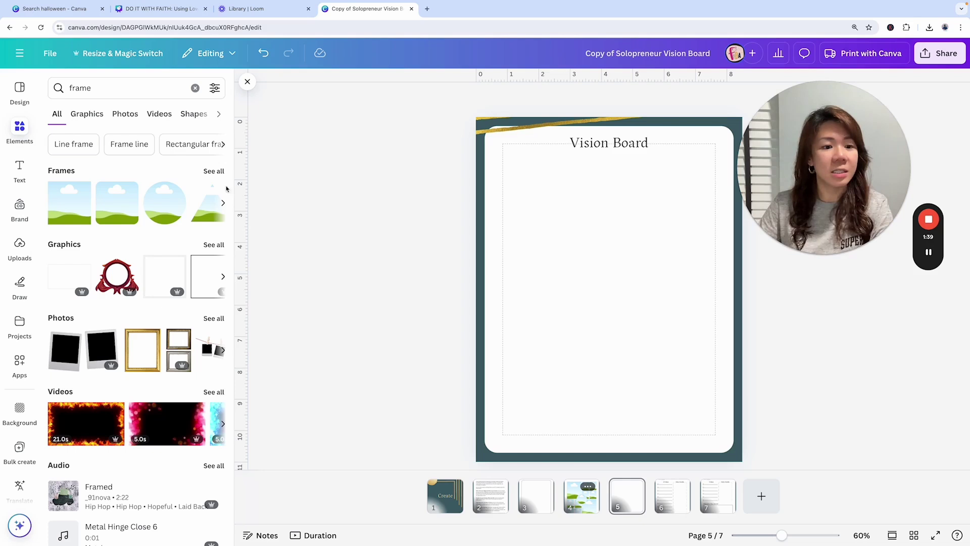
pyautogui.click(109, 88)
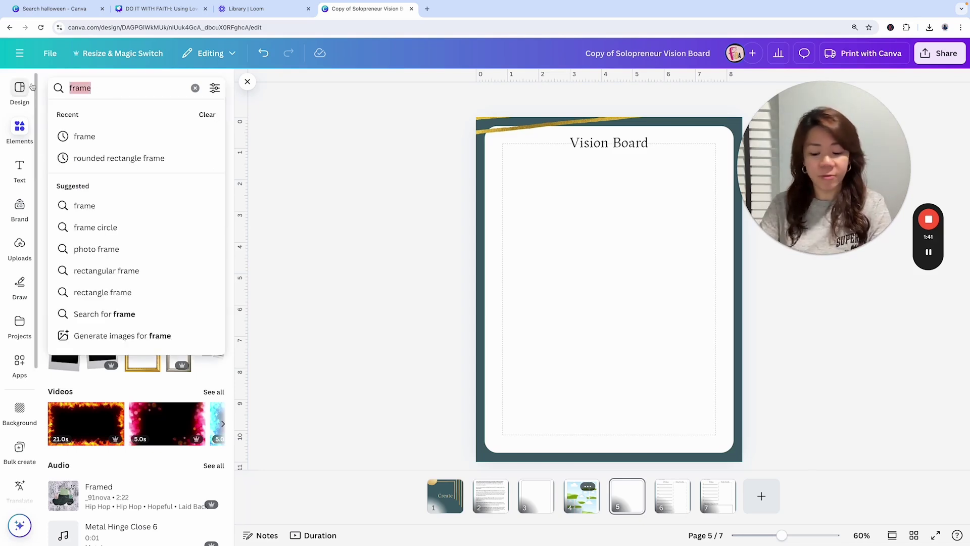
pyautogui.write('grid')
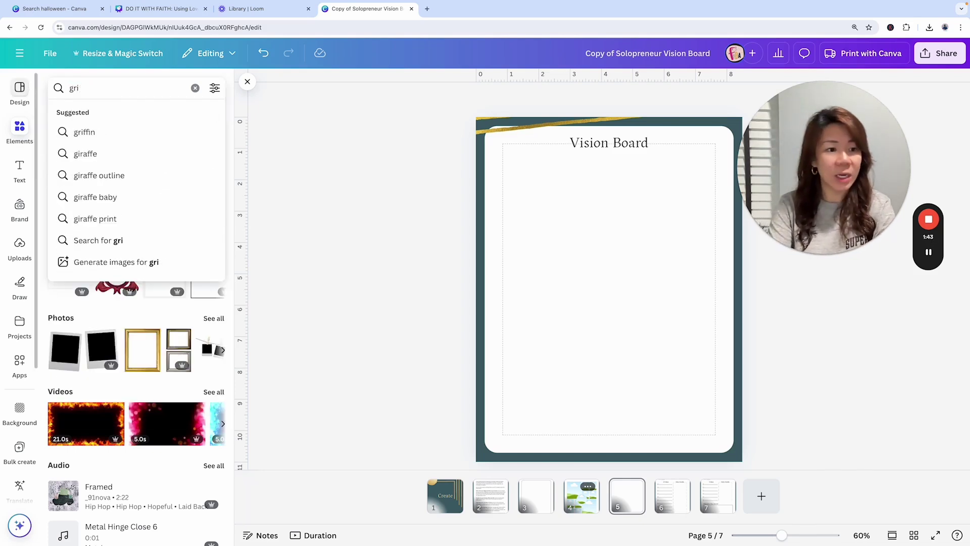
pyautogui.press('Return')
# Add a two-over-two grid and fit it inside the white panel below the title.
pyautogui.click(214, 237)
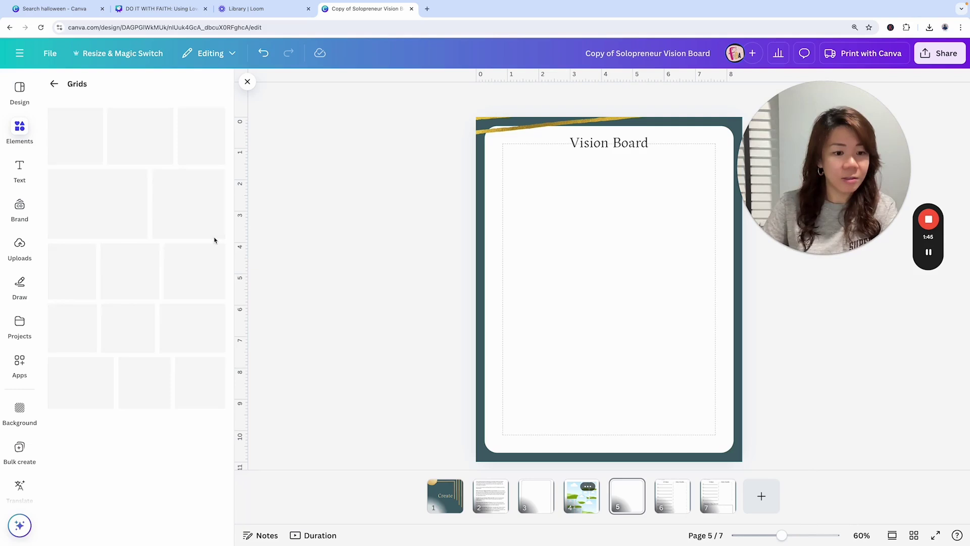
pyautogui.scroll(-15, 172, 243)
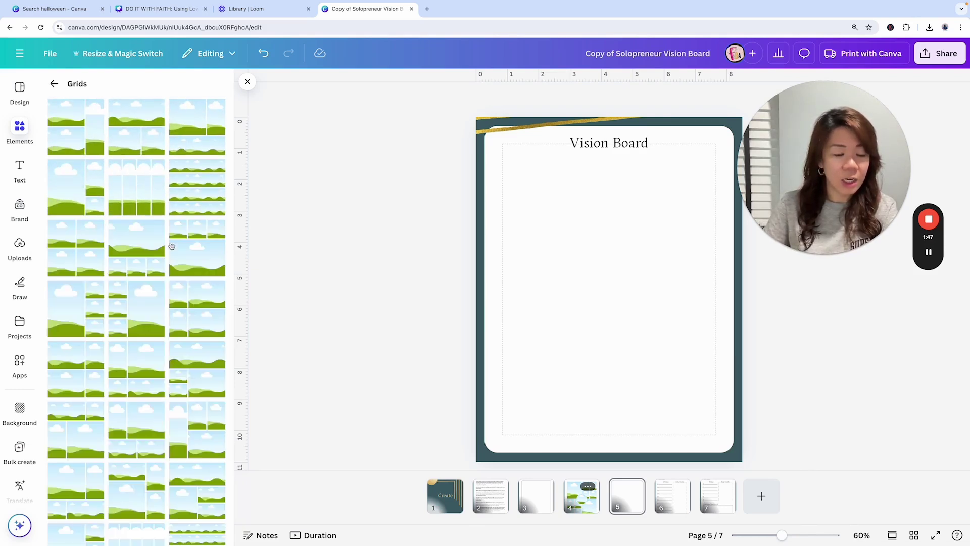
pyautogui.scroll(-5, 171, 245)
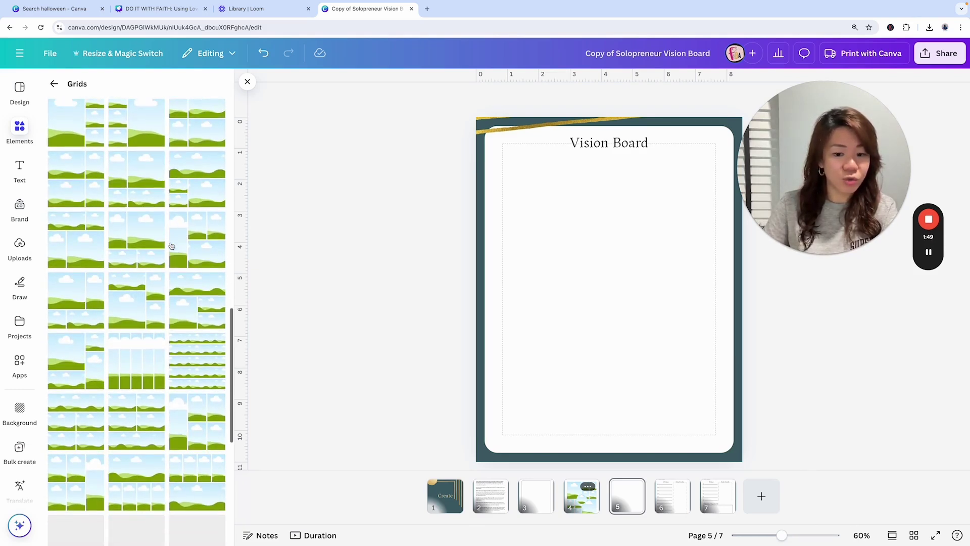
pyautogui.click(85, 239)
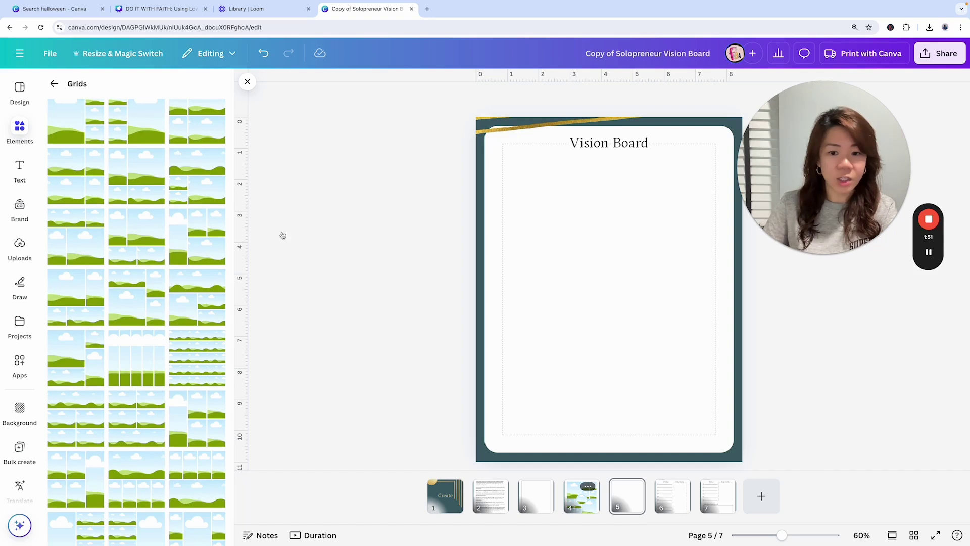
pyautogui.moveTo(472, 113); pyautogui.dragTo(503, 154)
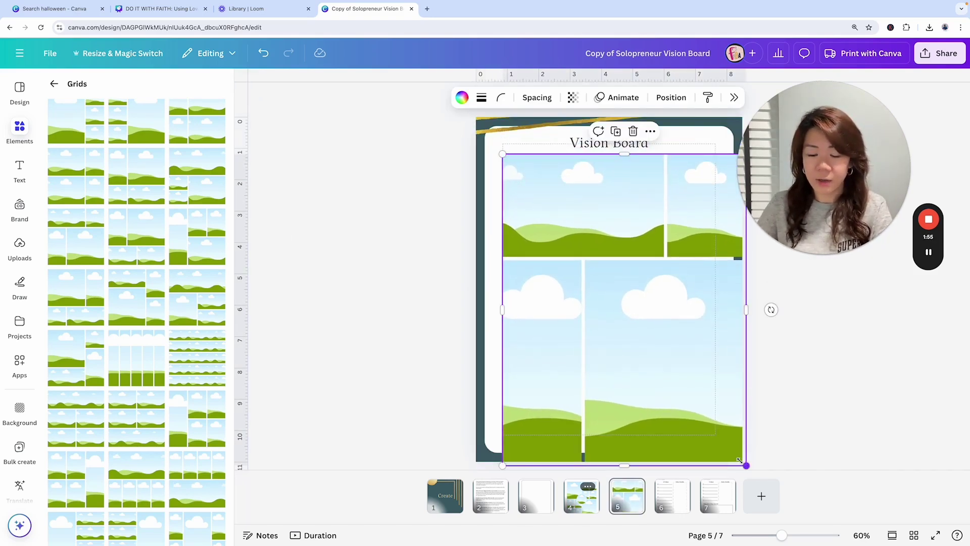
pyautogui.moveTo(745, 464); pyautogui.dragTo(716, 435)
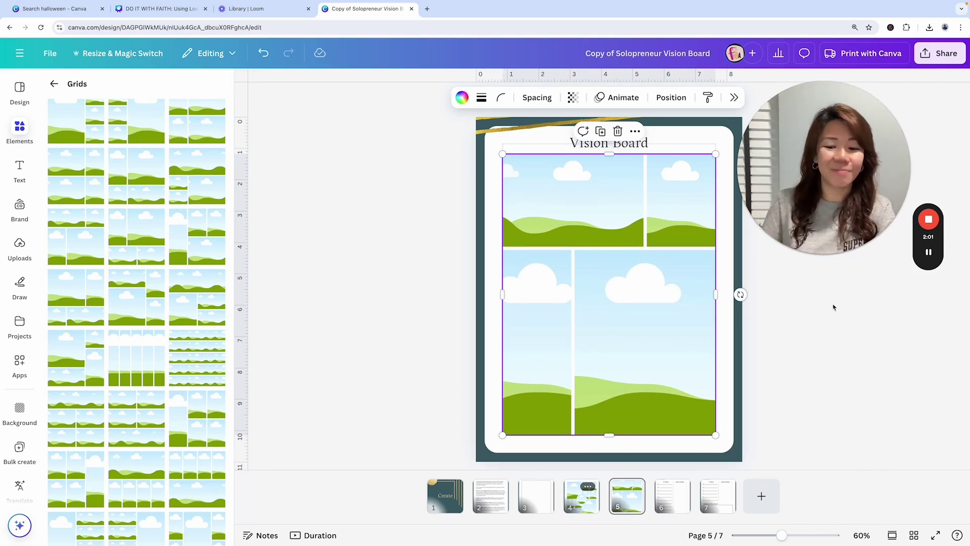
# Search Elements for 'frame' and add a circle frame shrunk to about 3.0 × 3.0.
pyautogui.click(54, 84)
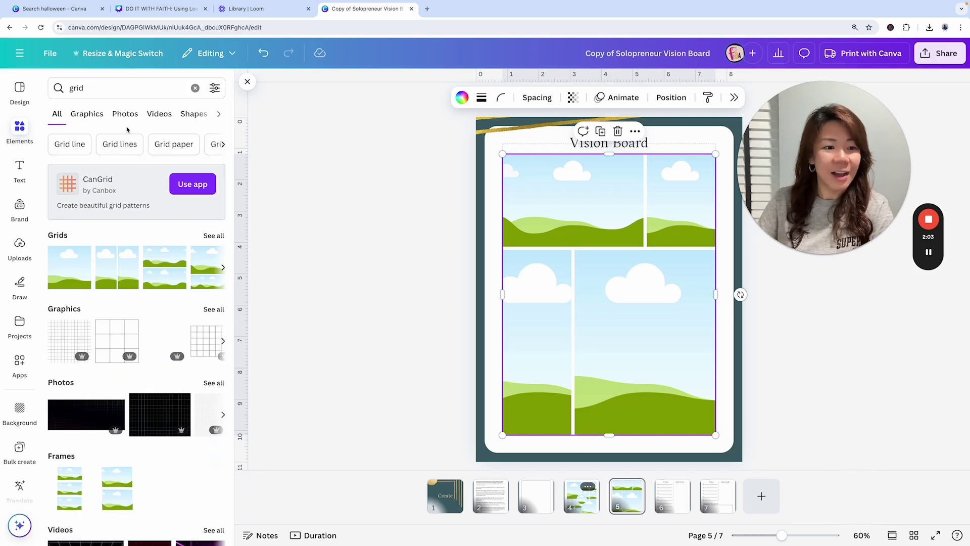
pyautogui.click(86, 87)
pyautogui.write('frame')
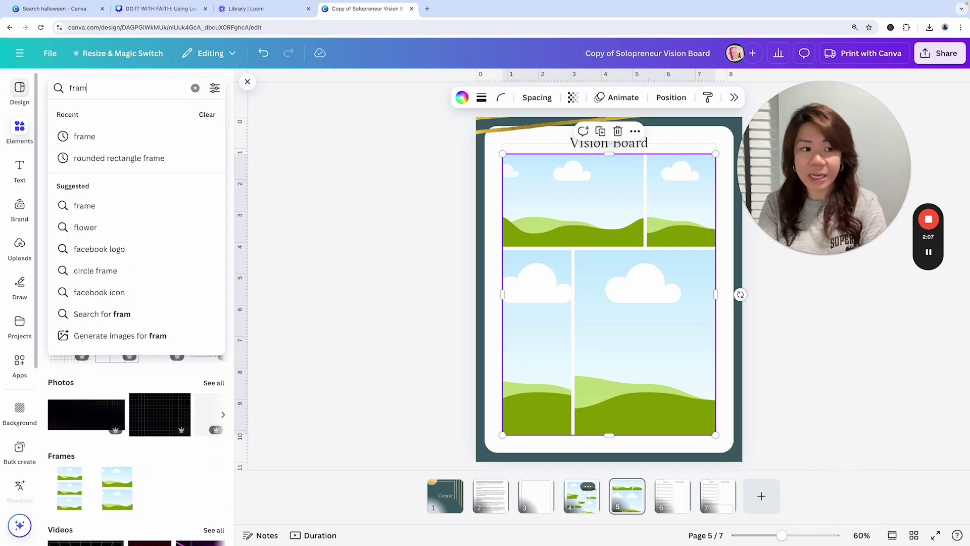
pyautogui.press('Return')
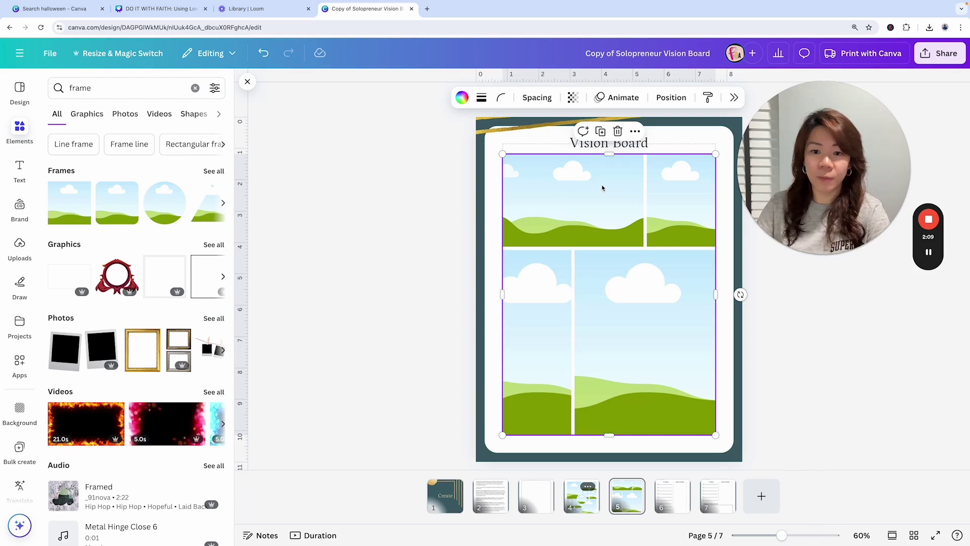
pyautogui.click(178, 213)
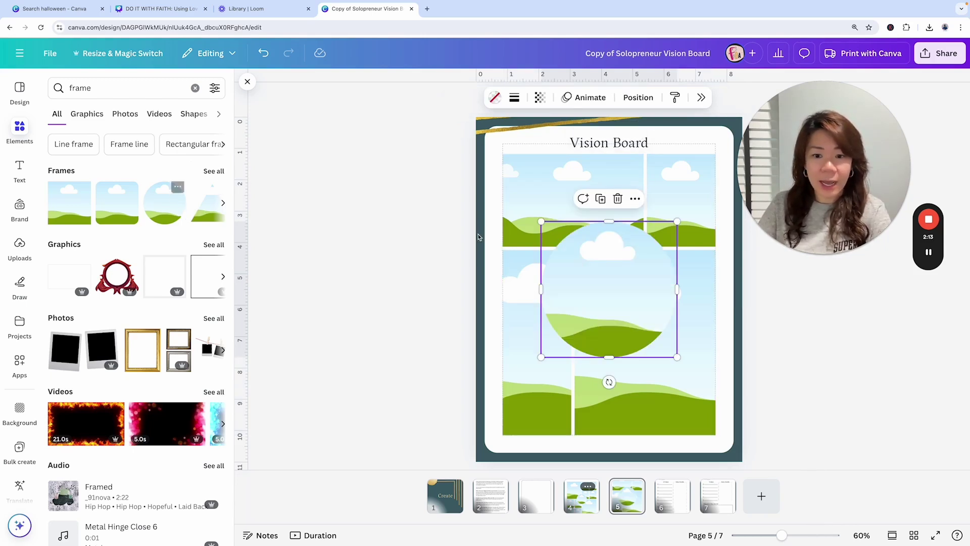
pyautogui.moveTo(676, 353); pyautogui.dragTo(632, 311)
pyautogui.moveTo(595, 271); pyautogui.dragTo(582, 403)
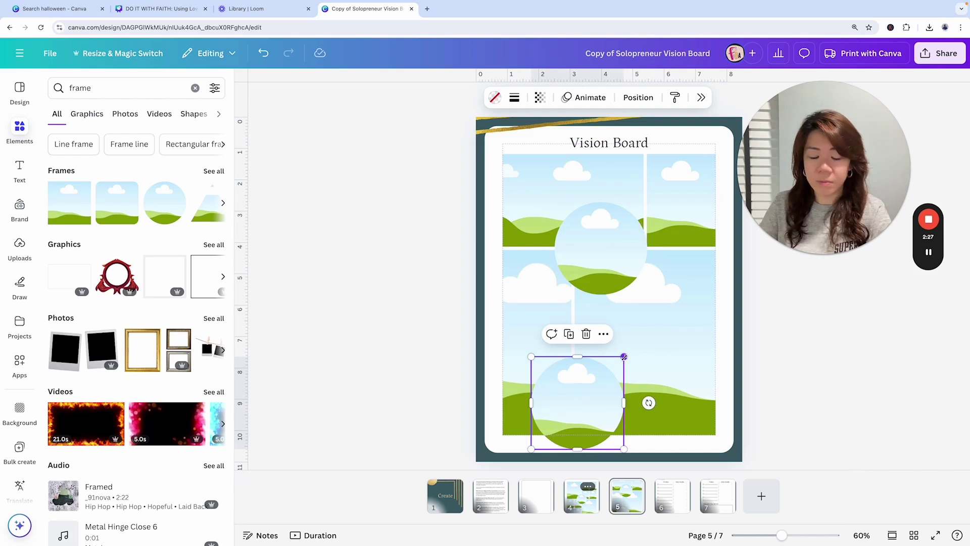
# Centre the upper circle frame on the grid and compare with the original Vision Board page.
pyautogui.click(597, 249)
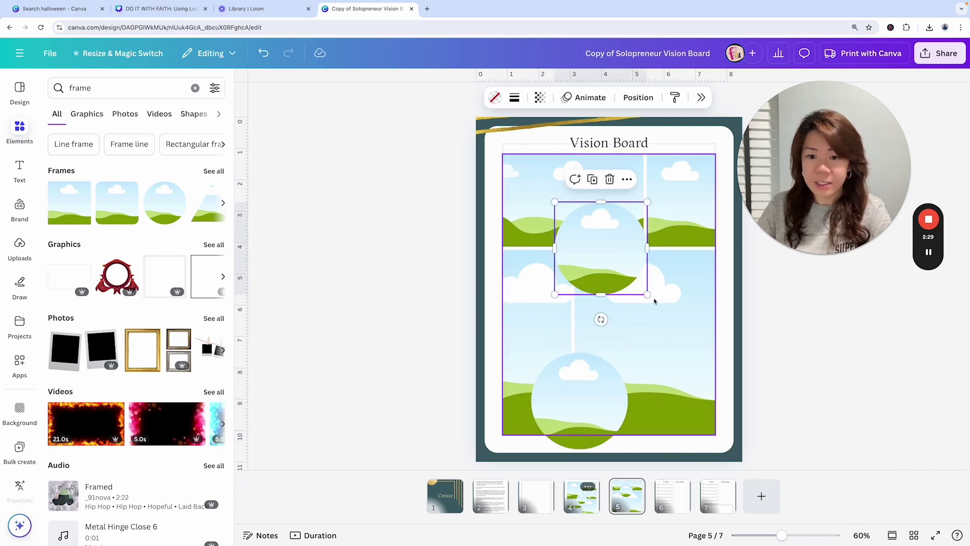
pyautogui.moveTo(648, 294); pyautogui.dragTo(656, 302)
pyautogui.moveTo(630, 259); pyautogui.dragTo(635, 258)
pyautogui.moveTo(559, 202); pyautogui.dragTo(561, 204)
pyautogui.click(758, 316)
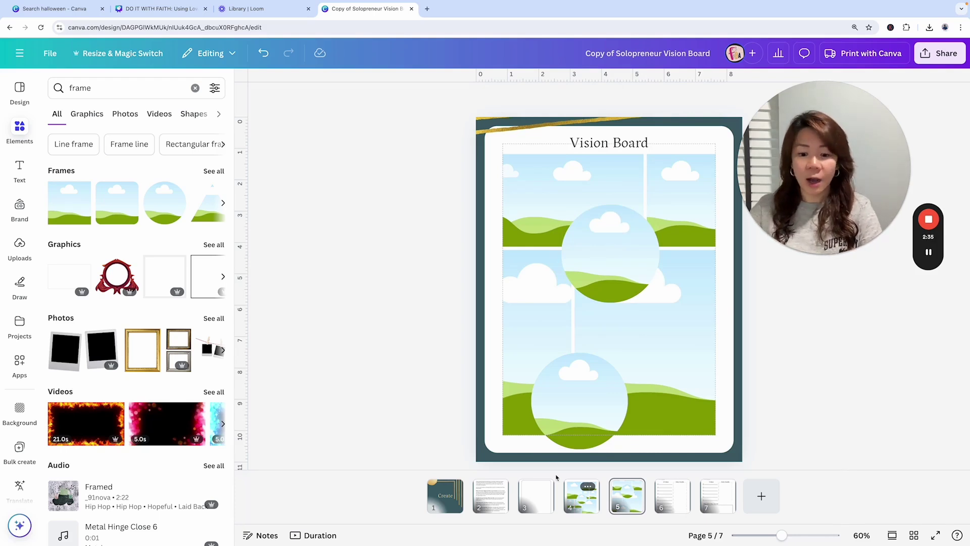
pyautogui.click(576, 497)
# On the circle-frame page, move the bottom circle frame up onto the grid and shrink it slightly.
pyautogui.click(622, 499)
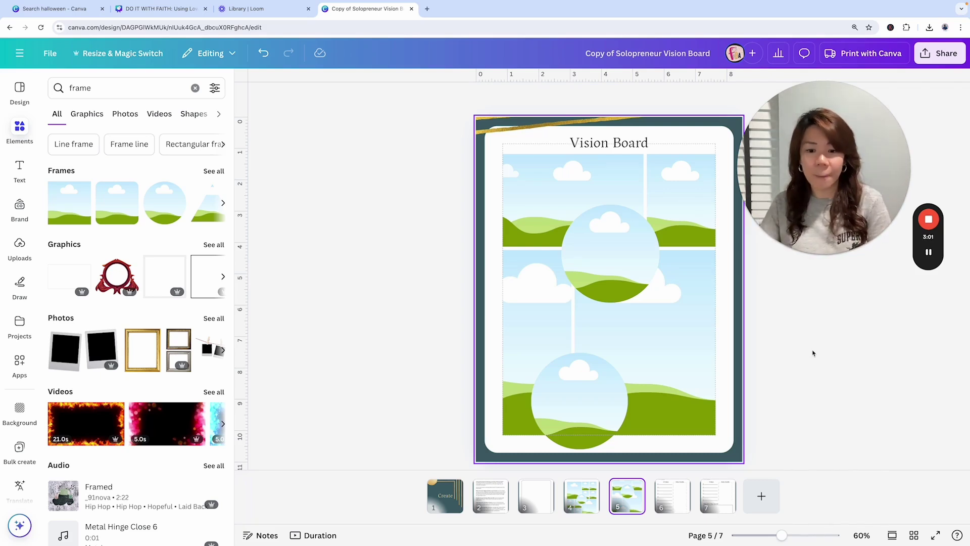
pyautogui.moveTo(588, 391); pyautogui.dragTo(585, 376)
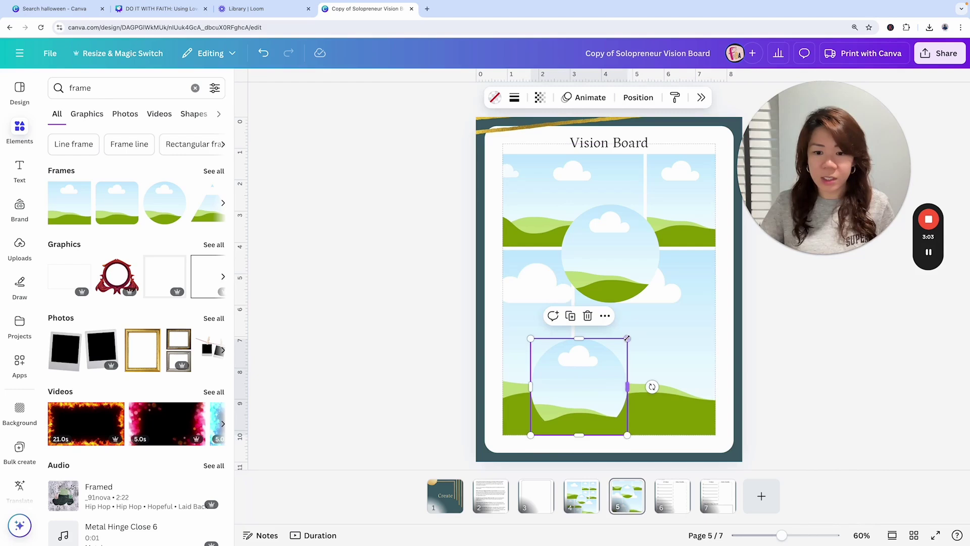
pyautogui.moveTo(627, 339); pyautogui.dragTo(626, 341)
pyautogui.click(642, 338)
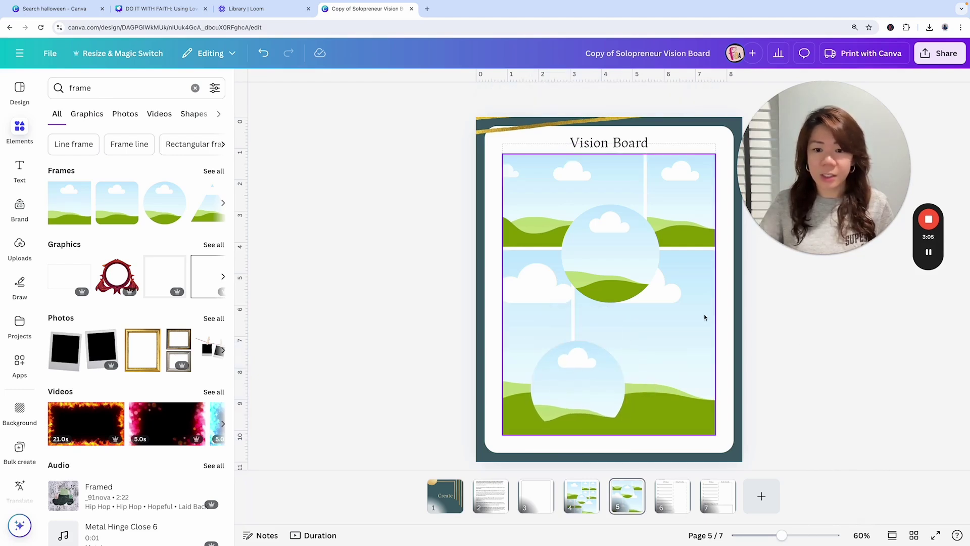
# Delete the middle circle frame and add a smaller square frame in the board's middle.
pyautogui.click(611, 265)
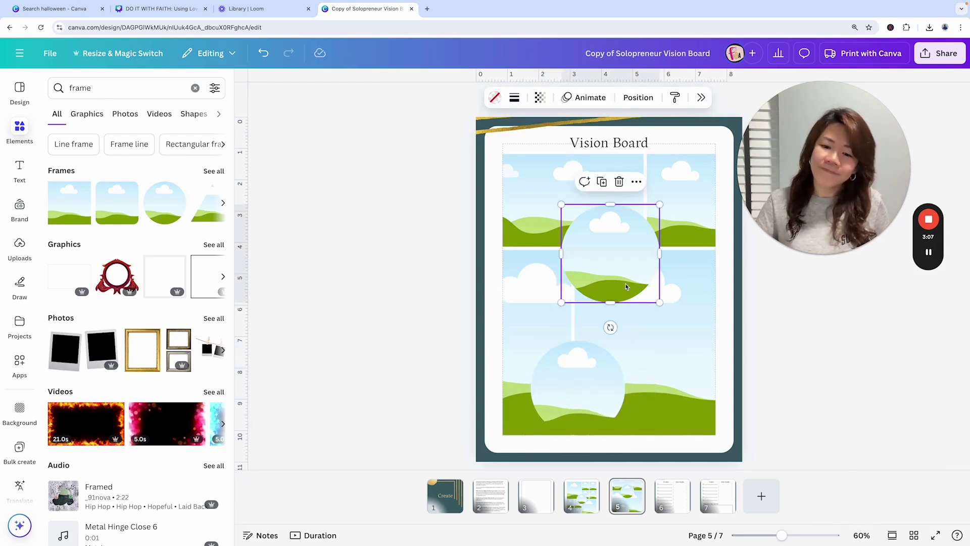
pyautogui.press('Delete')
pyautogui.click(121, 207)
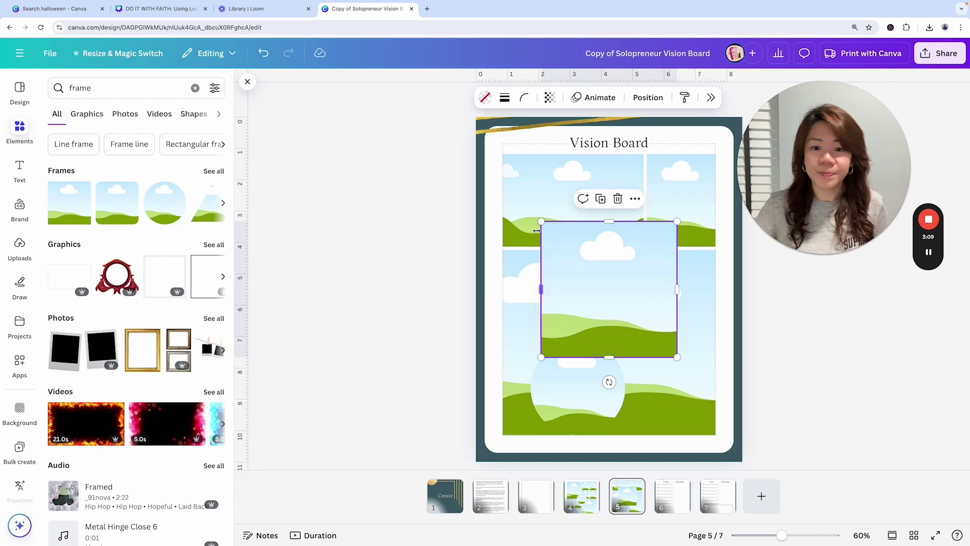
pyautogui.moveTo(542, 218); pyautogui.dragTo(595, 276)
pyautogui.moveTo(662, 322); pyautogui.dragTo(633, 254)
pyautogui.click(804, 319)
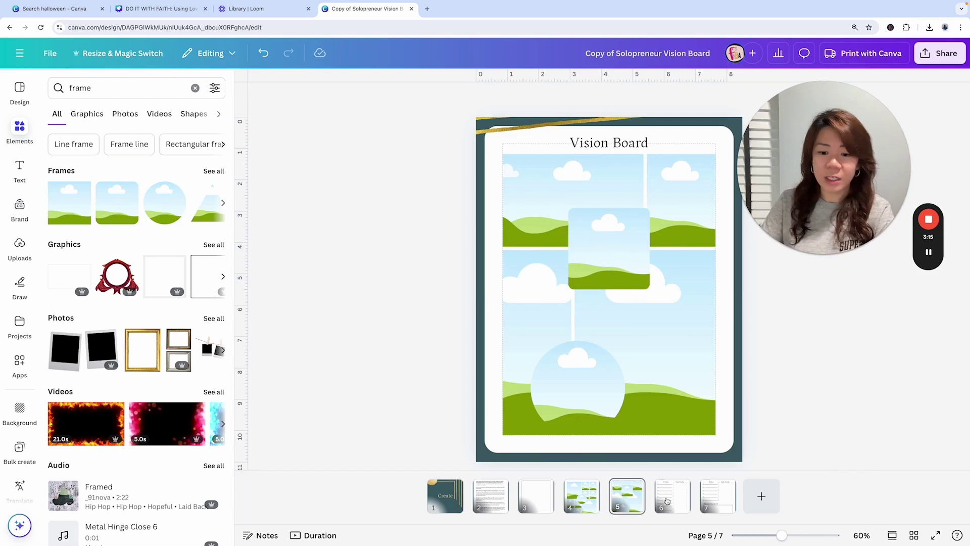
# Delete page 5's dark background and search Elements for 'glittery'.
pyautogui.click(742, 453)
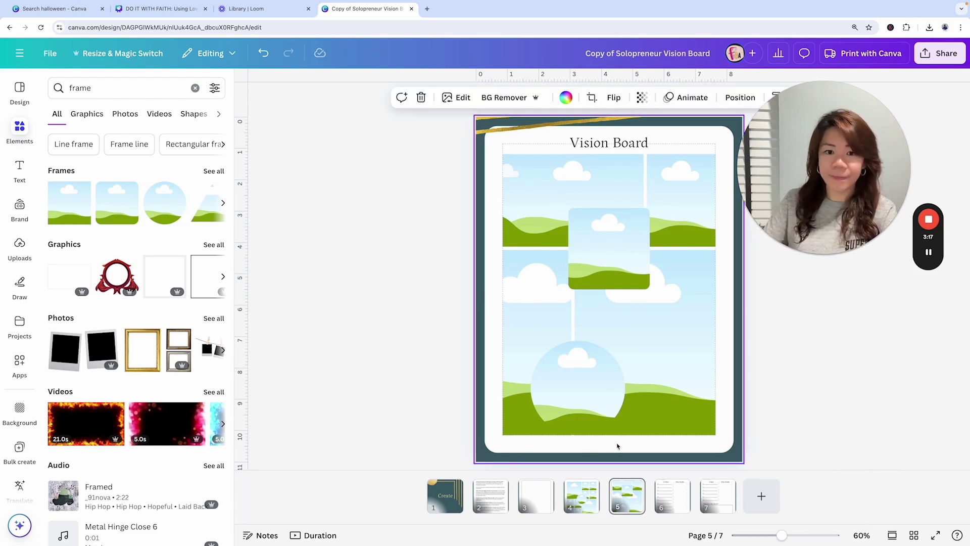
pyautogui.press('Delete')
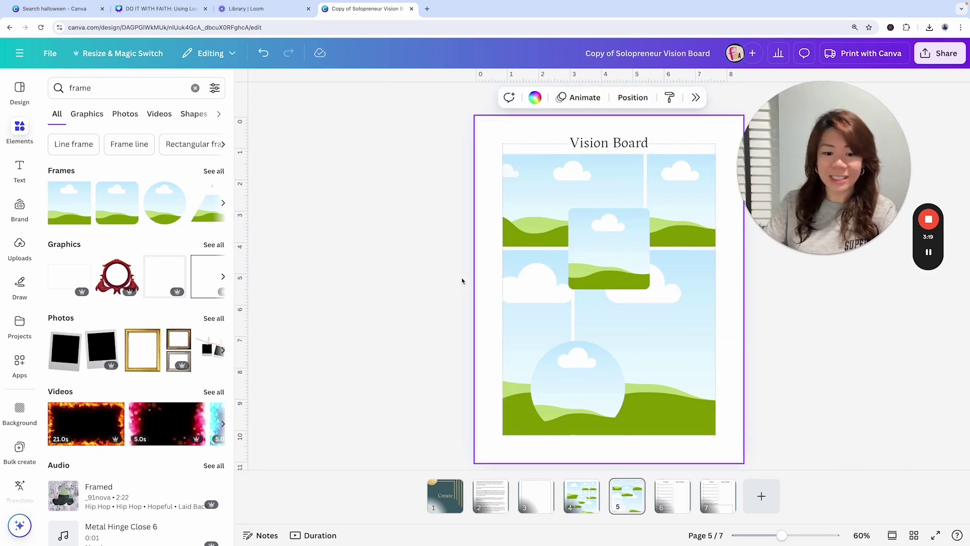
pyautogui.click(152, 89)
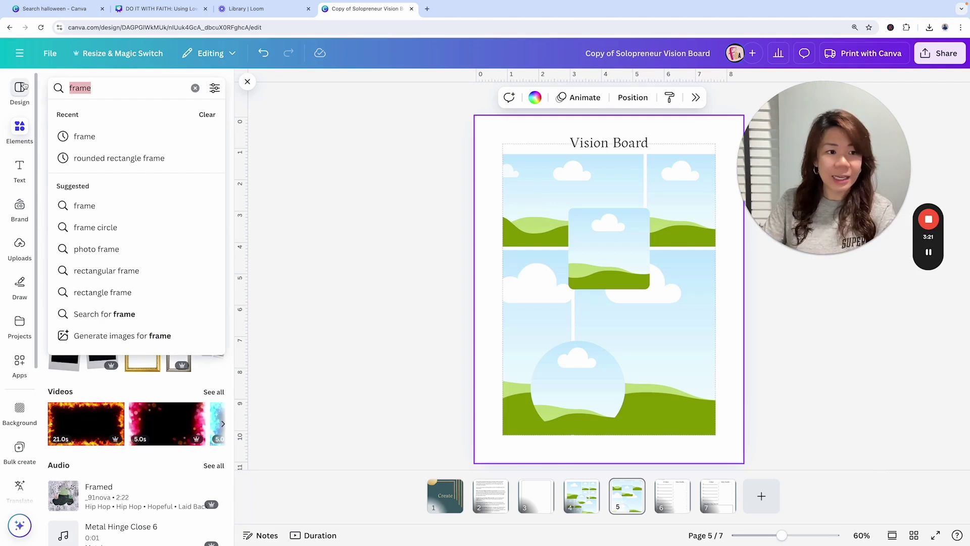
pyautogui.write('glitter')
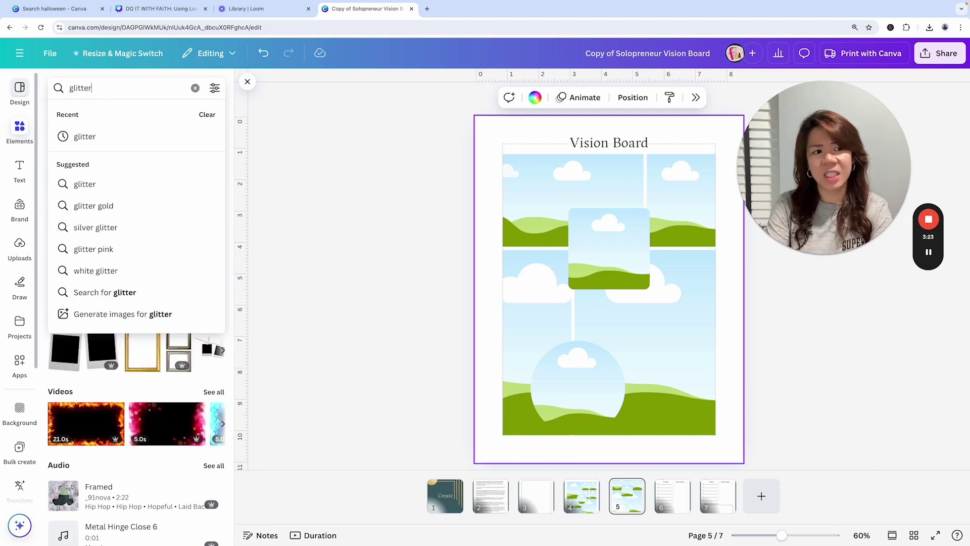
pyautogui.write('y')
pyautogui.press('Return')
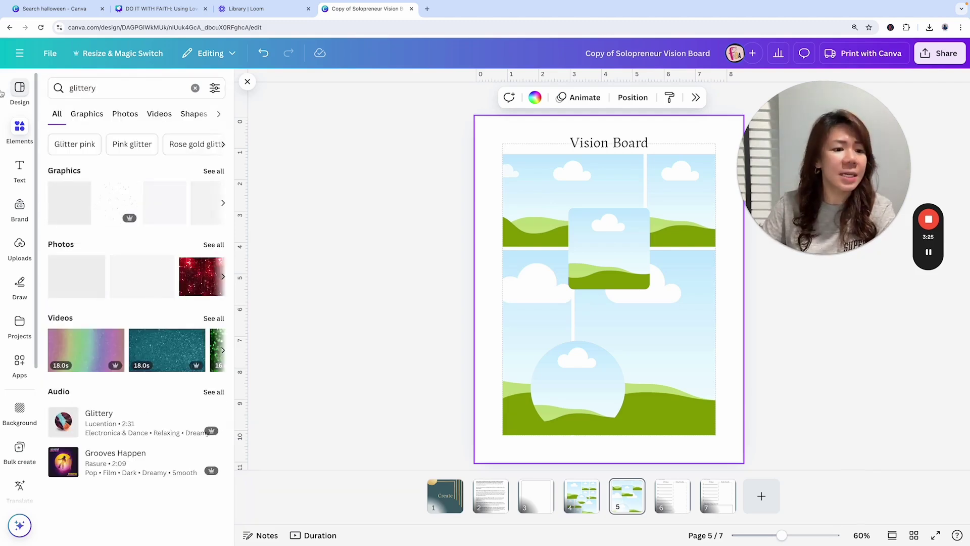
# Filter glittery graphics to Free and set the holographic checker graphic as the background.
pyautogui.click(207, 171)
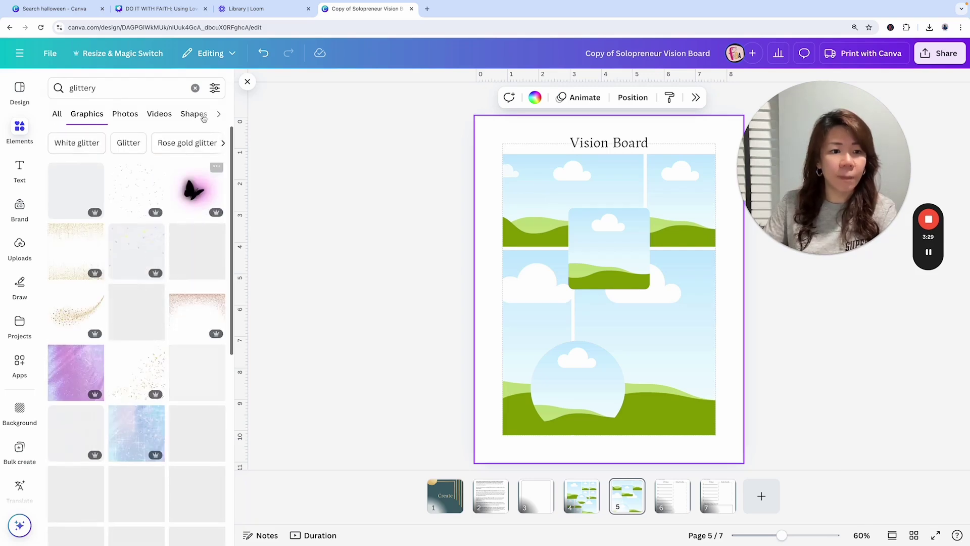
pyautogui.click(215, 87)
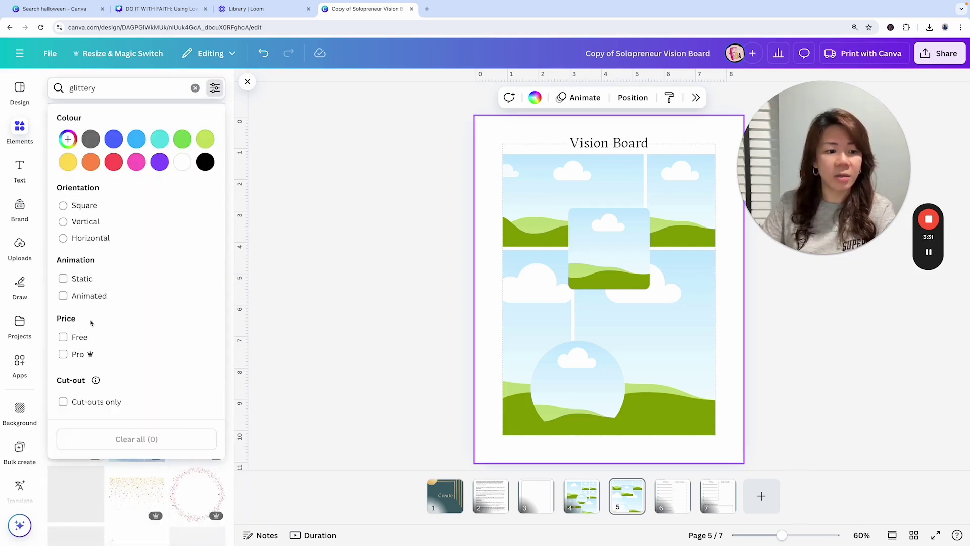
pyautogui.click(75, 337)
pyautogui.click(231, 152)
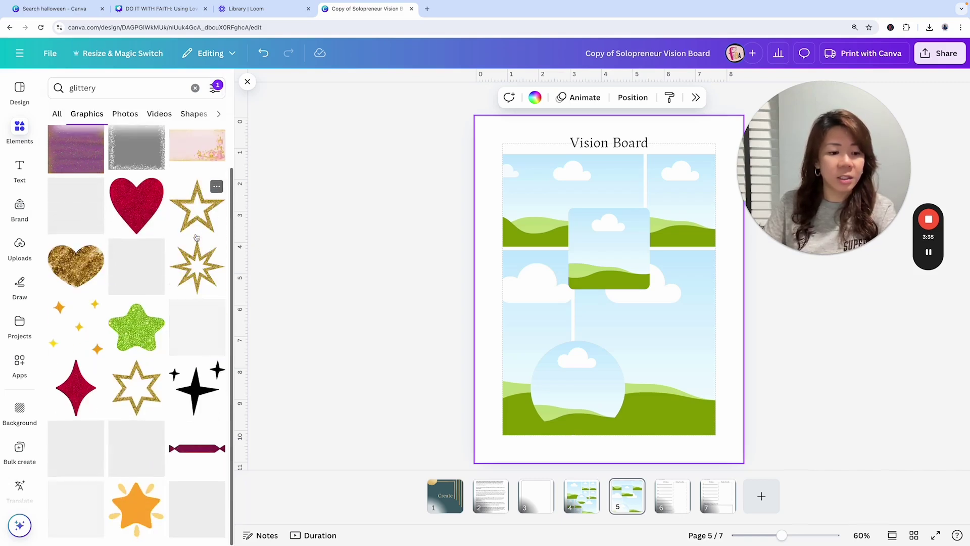
pyautogui.scroll(-2, 181, 238)
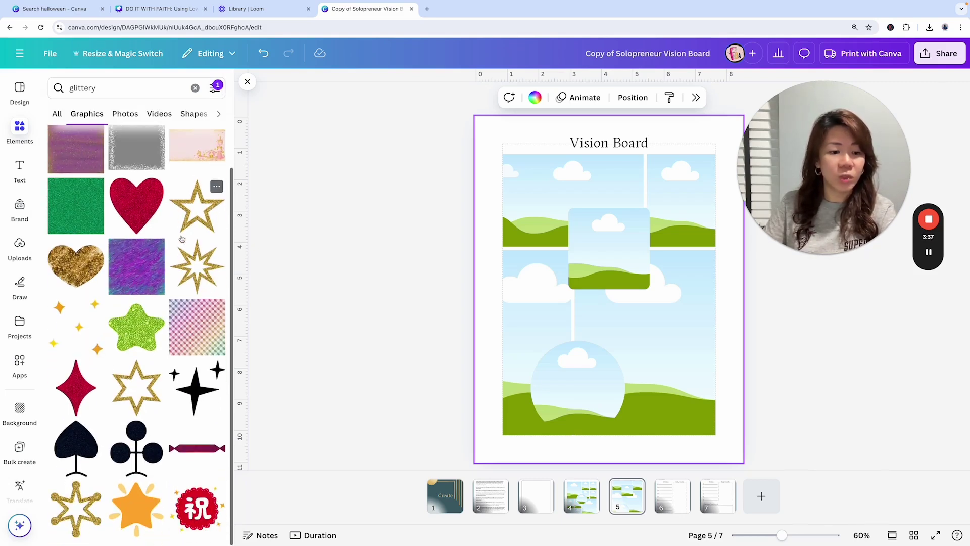
pyautogui.click(204, 343)
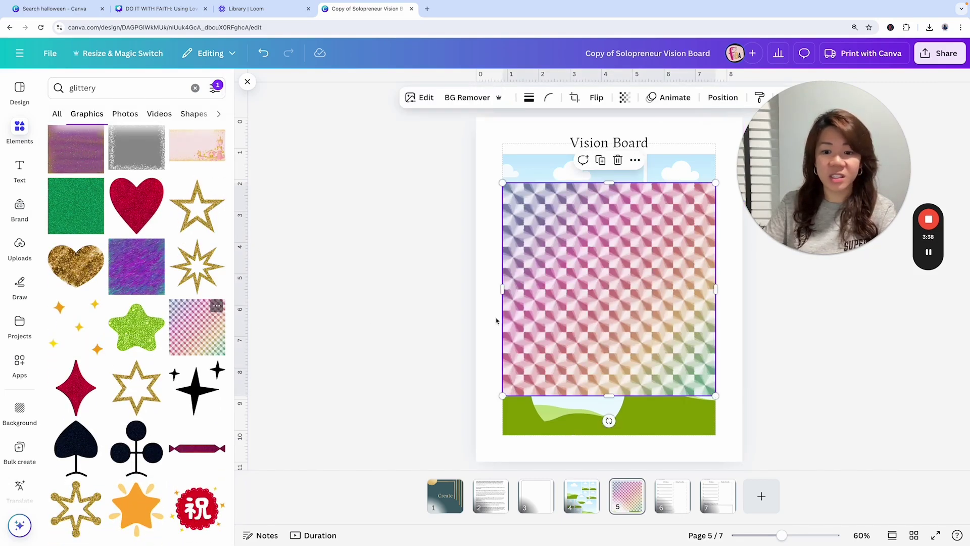
pyautogui.click(635, 160)
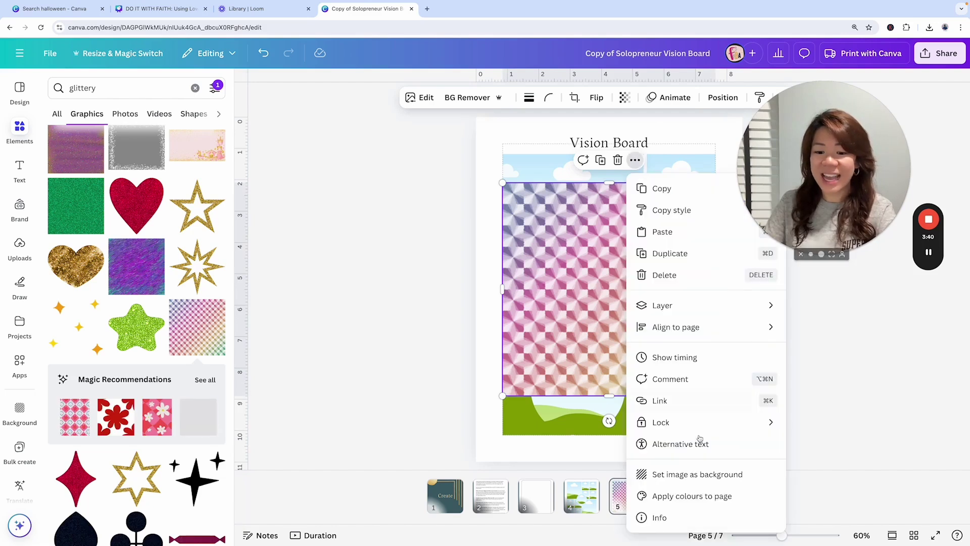
pyautogui.click(698, 473)
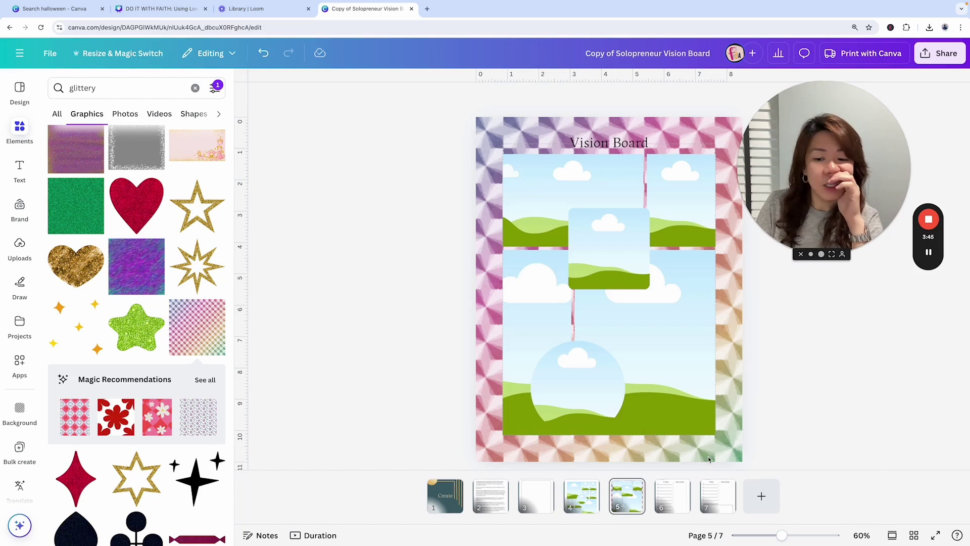
# Search Elements for 'rainbow' and delete the checkered background.
pyautogui.scroll(-2, 136, 324)
pyautogui.scroll(3, 156, 202)
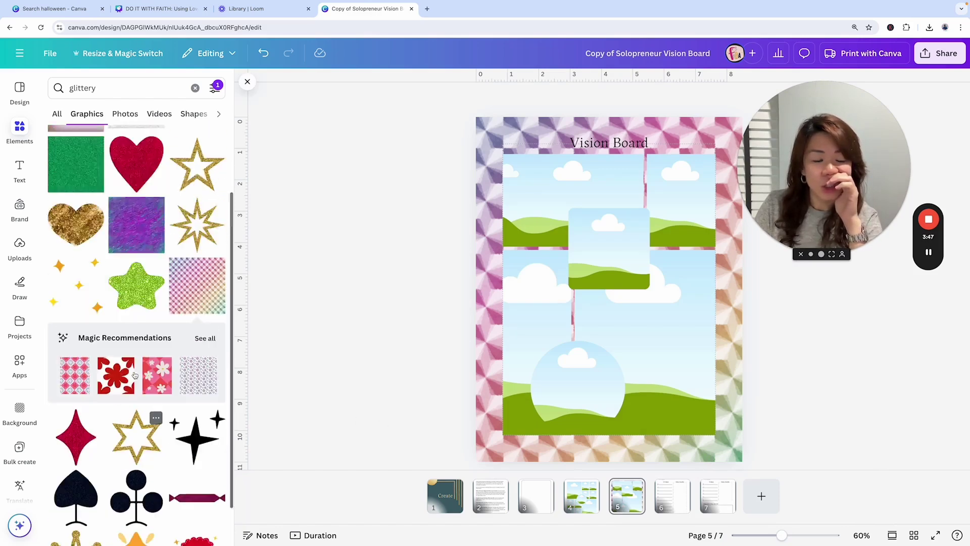
pyautogui.click(96, 88)
pyautogui.write('ra')
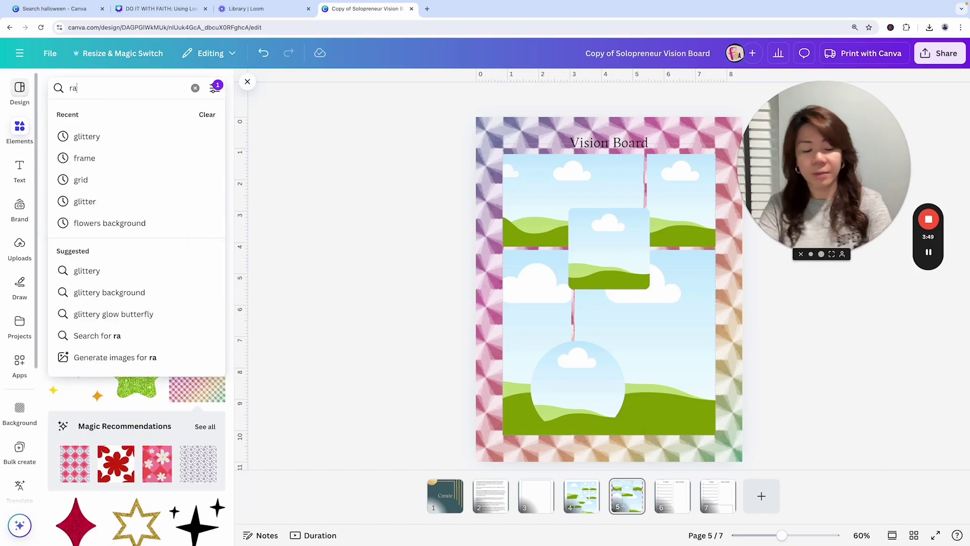
pyautogui.write('inbow')
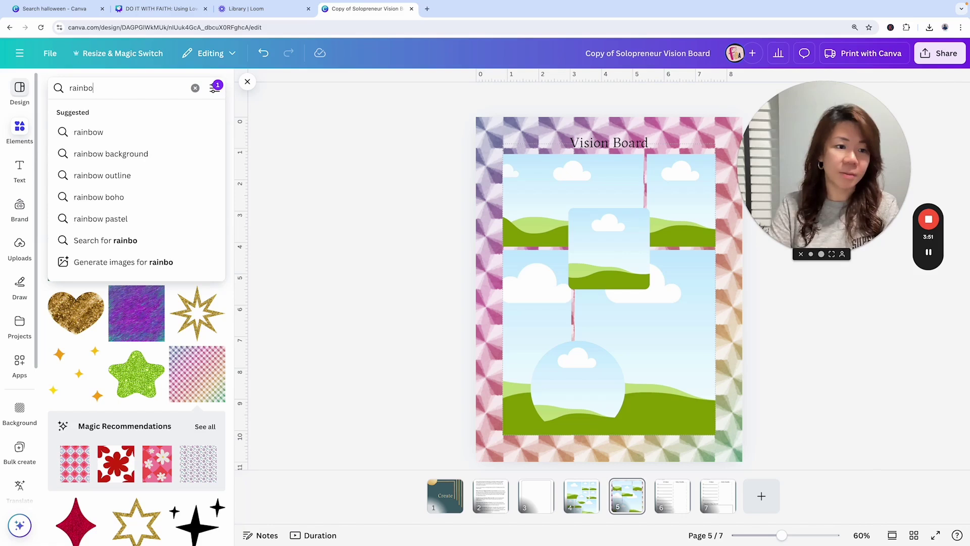
pyautogui.press('Return')
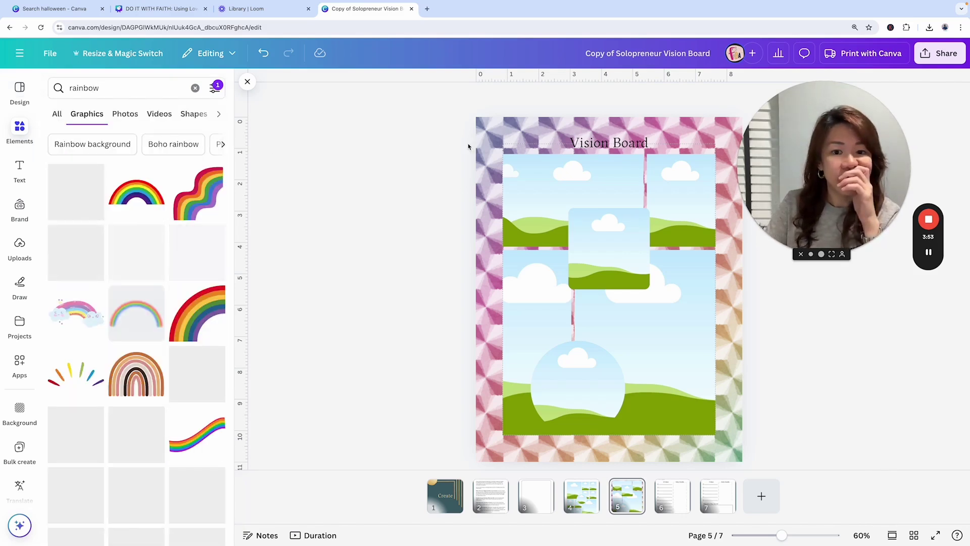
pyautogui.click(496, 129)
pyautogui.press('Delete')
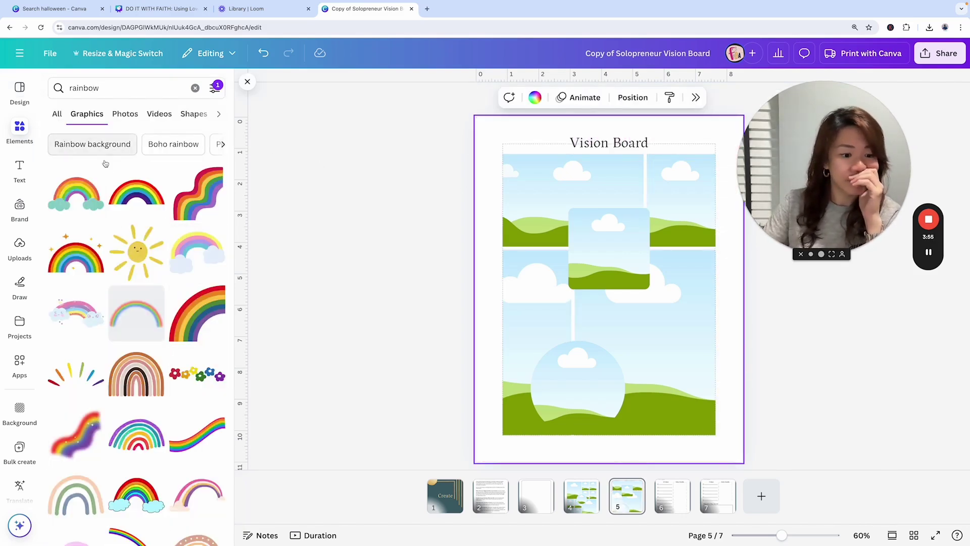
# Add the rainbow gradient square and set it as the page background.
pyautogui.scroll(-6, 184, 265)
pyautogui.scroll(-2, 184, 265)
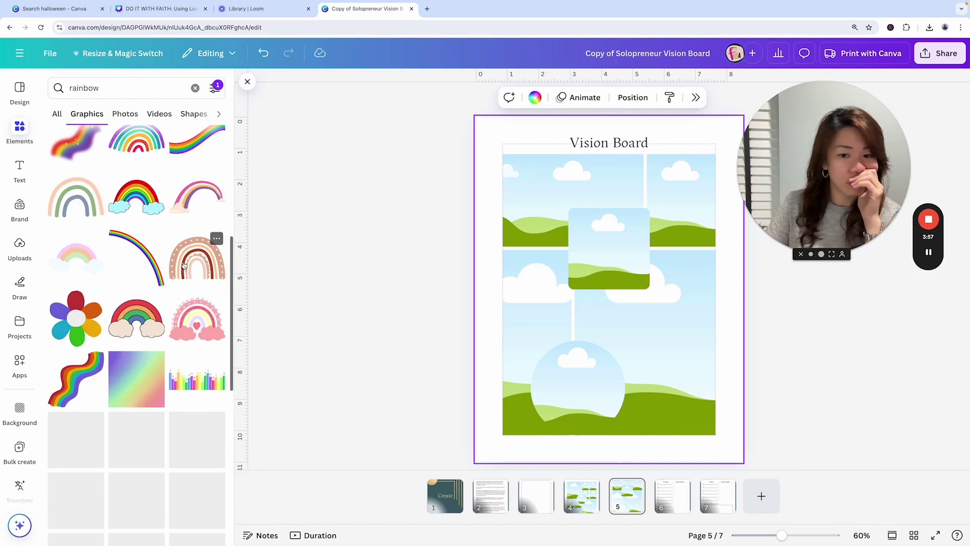
pyautogui.click(136, 288)
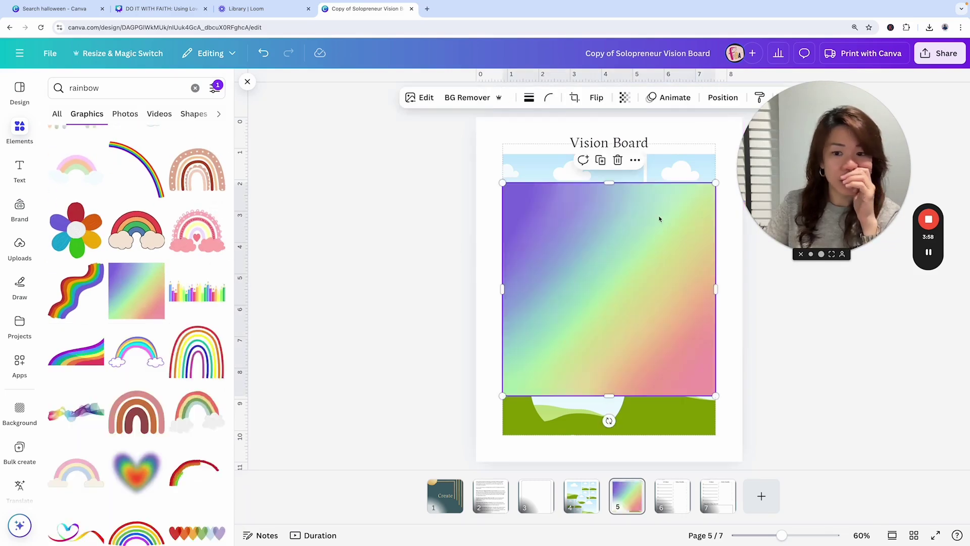
pyautogui.click(635, 160)
pyautogui.click(667, 473)
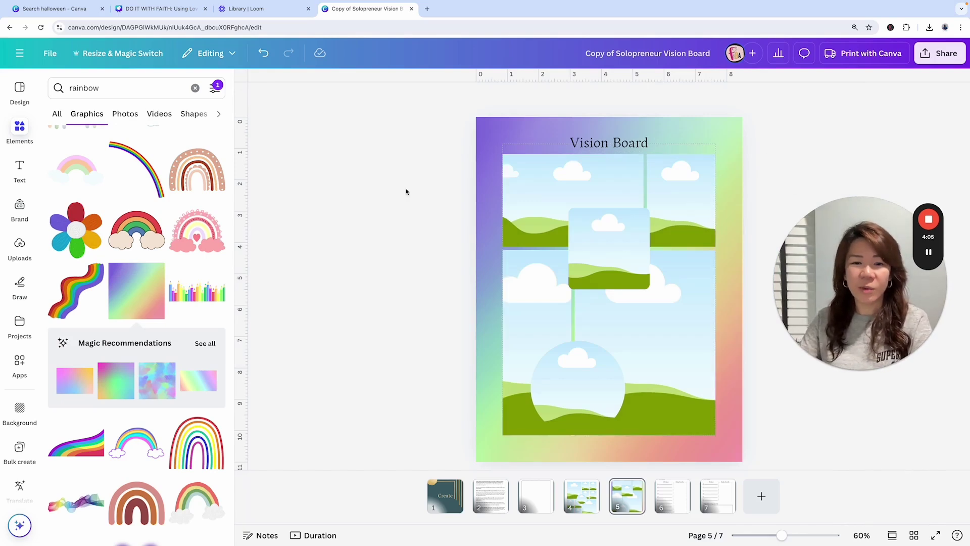
# Search Elements for 'sq' and place a green rectangle at the page's top-left corner.
pyautogui.click(20, 129)
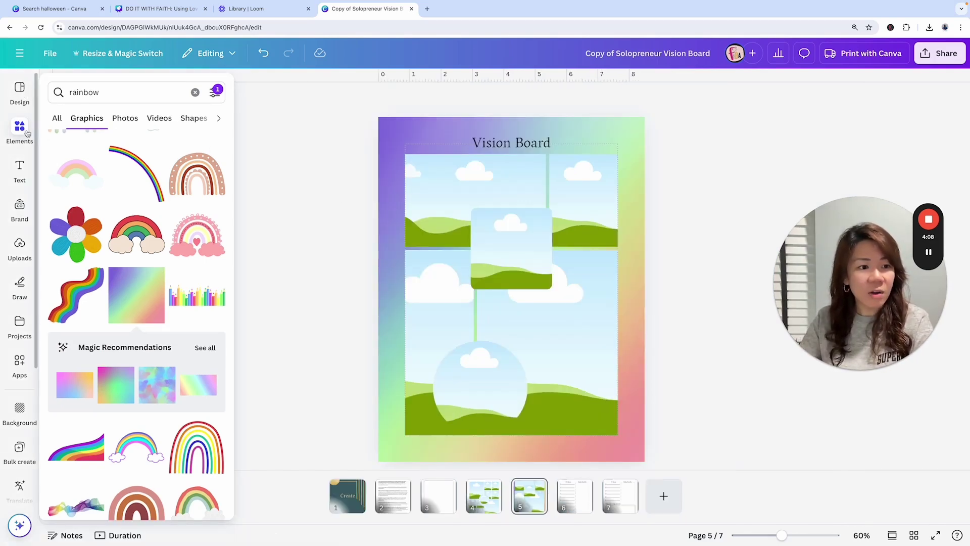
pyautogui.click(196, 92)
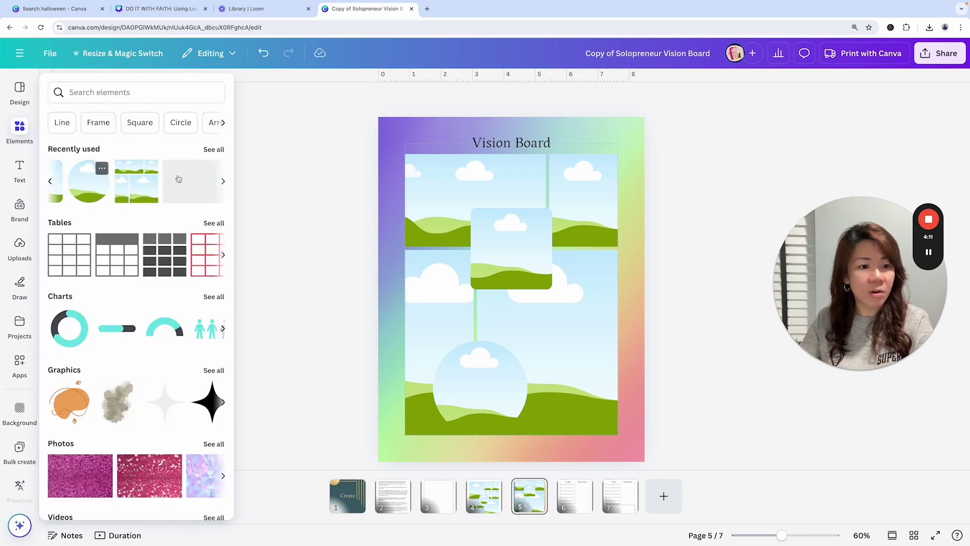
pyautogui.hscroll(6, 178, 178)
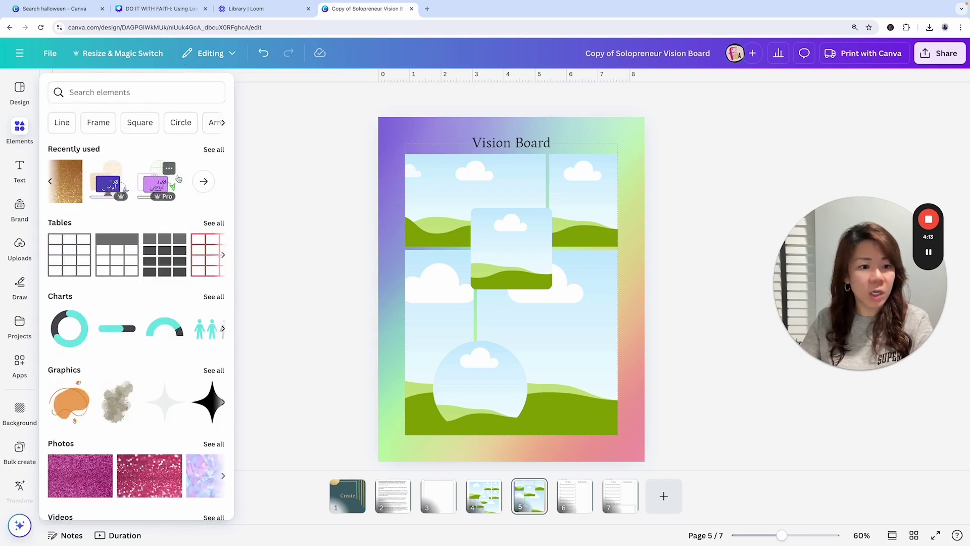
pyautogui.click(137, 92)
pyautogui.write('sq')
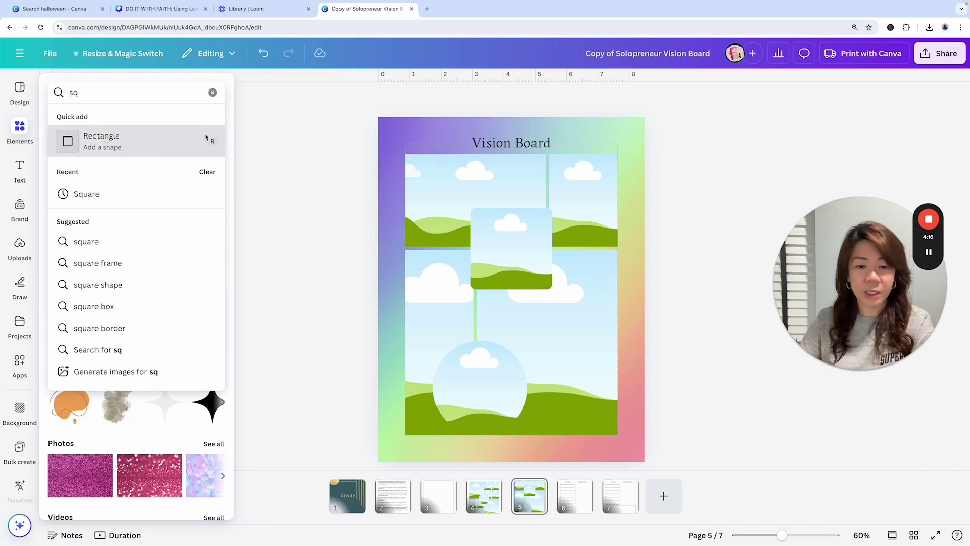
pyautogui.click(113, 146)
pyautogui.moveTo(494, 248); pyautogui.dragTo(417, 133)
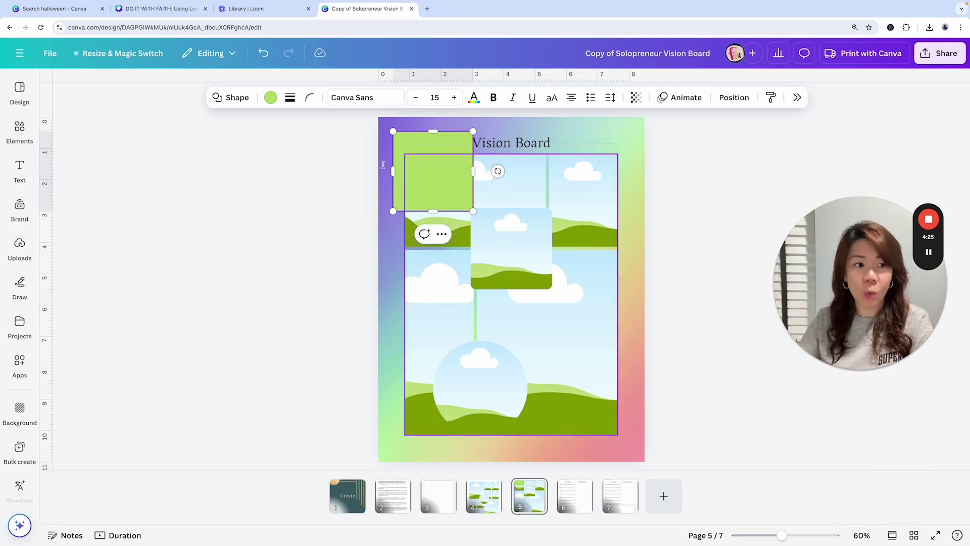
# Stretch the green rectangle across and down the page to about 7.5 × 10.1.
pyautogui.click(50, 53)
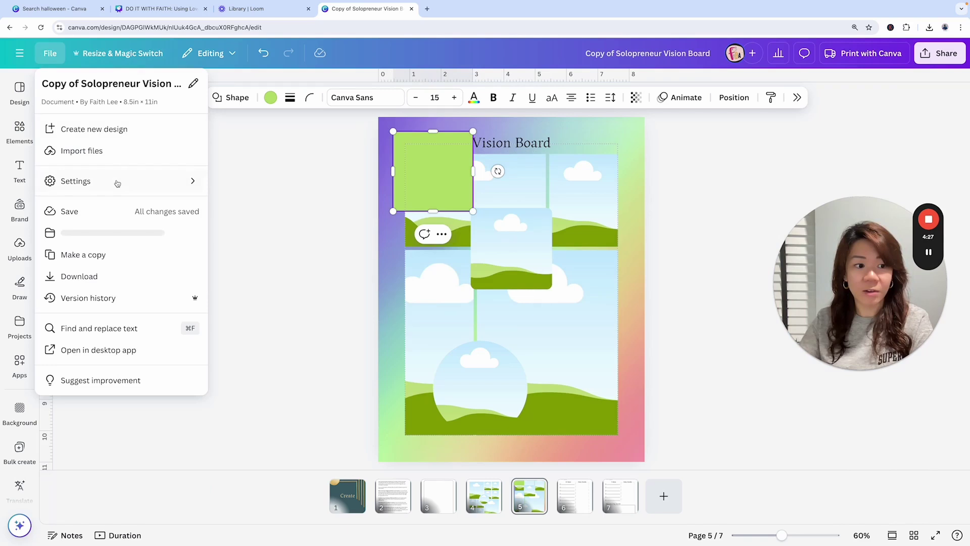
pyautogui.moveTo(118, 183)
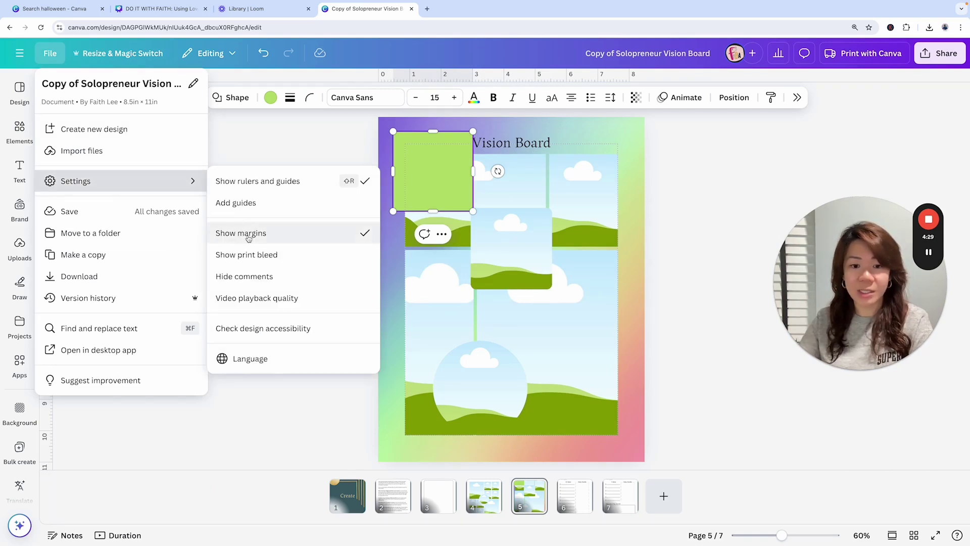
pyautogui.click(465, 169)
pyautogui.moveTo(476, 169); pyautogui.dragTo(628, 170)
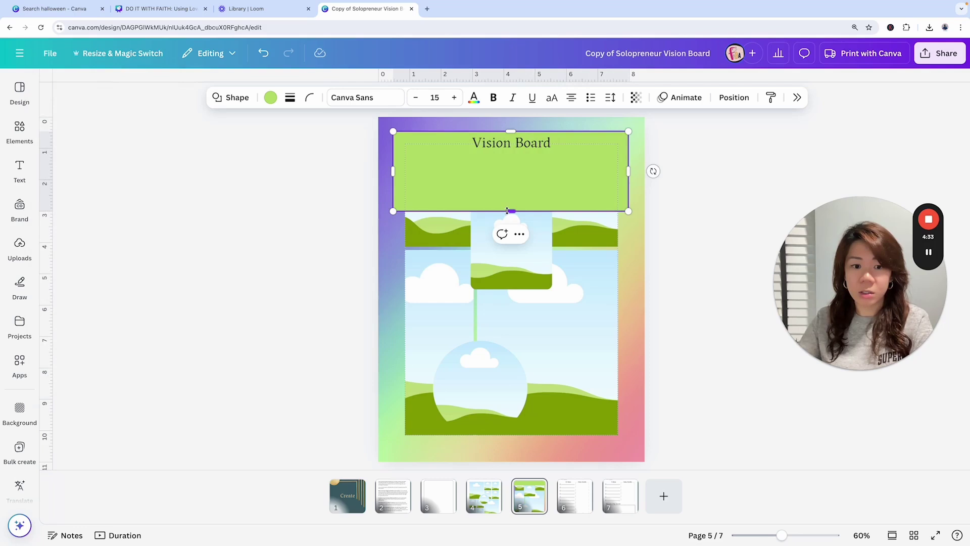
pyautogui.moveTo(507, 210); pyautogui.dragTo(516, 447)
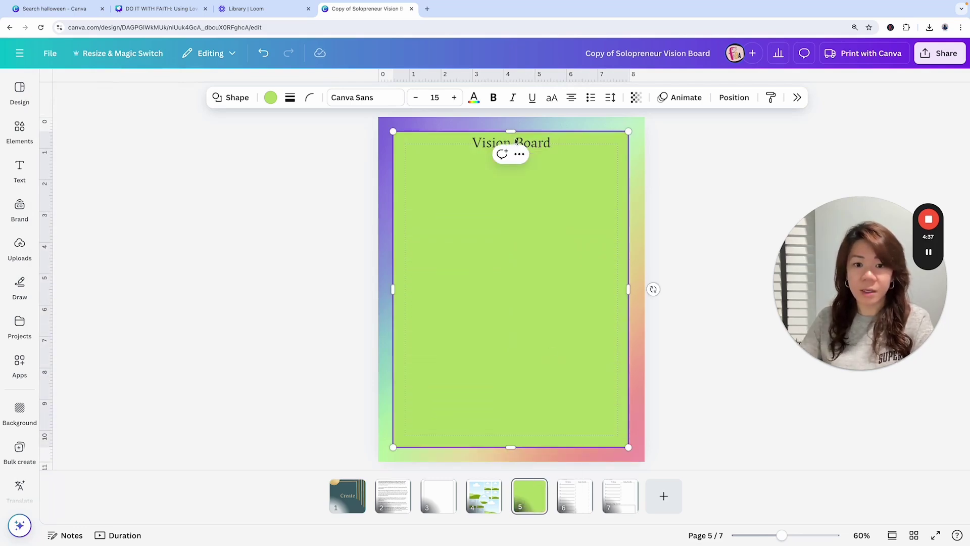
pyautogui.moveTo(515, 129); pyautogui.dragTo(515, 127)
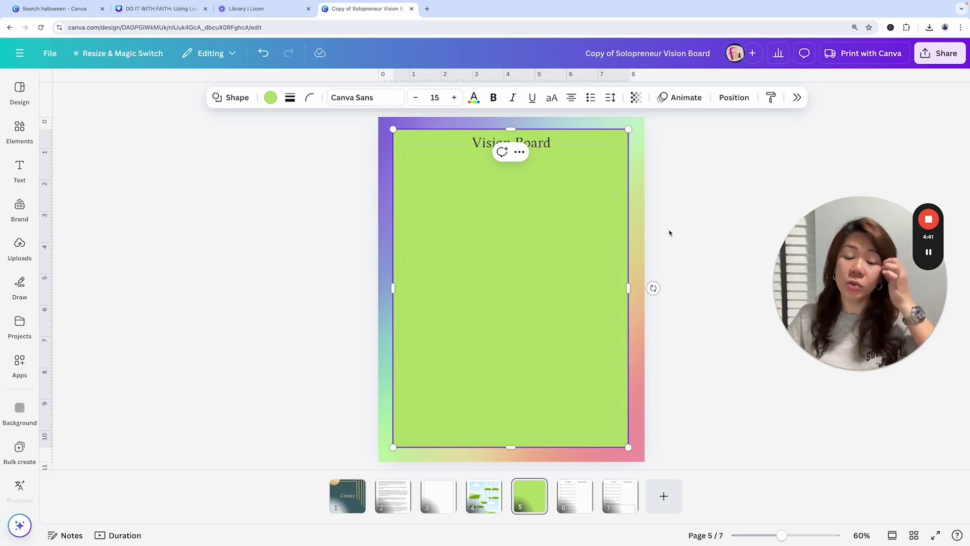
# Make the rectangle white and send it to the back behind the images.
pyautogui.click(270, 98)
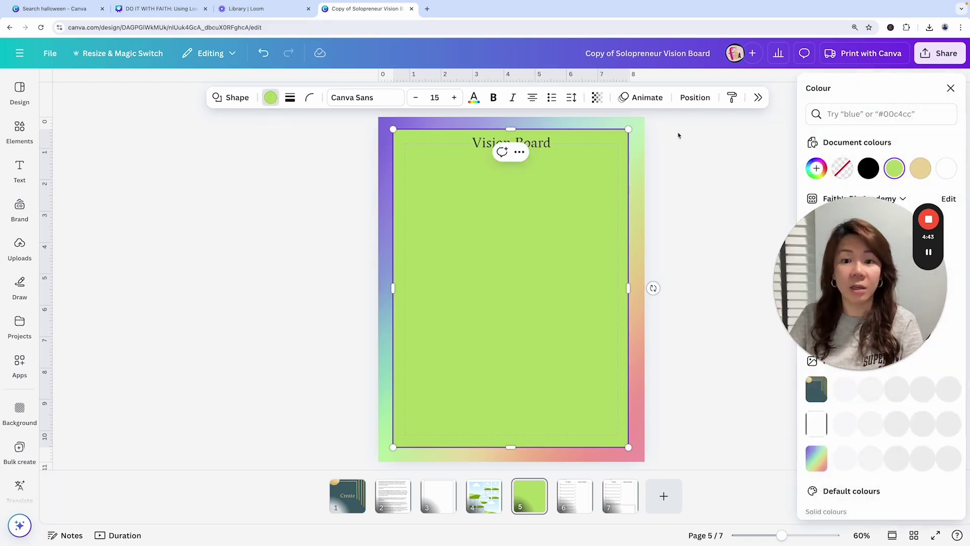
pyautogui.click(947, 168)
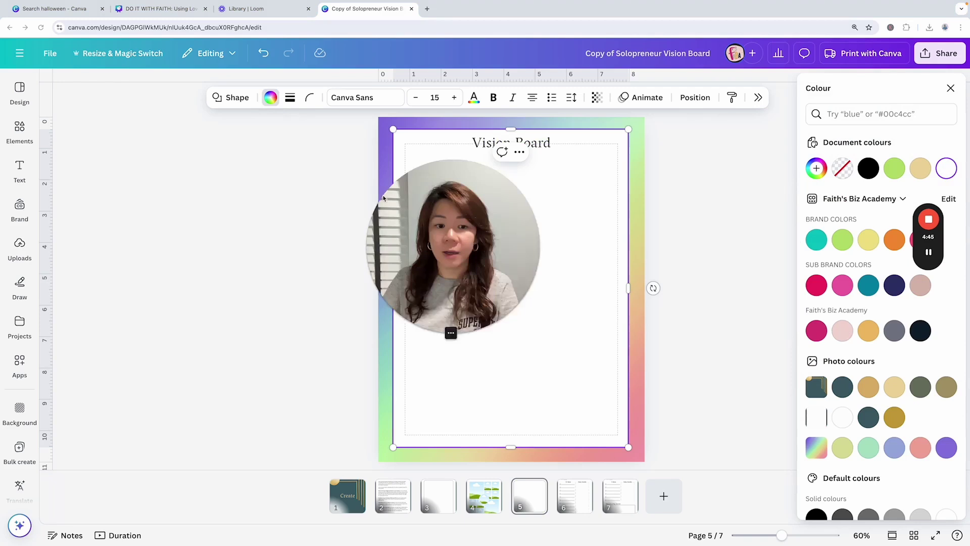
pyautogui.click(696, 98)
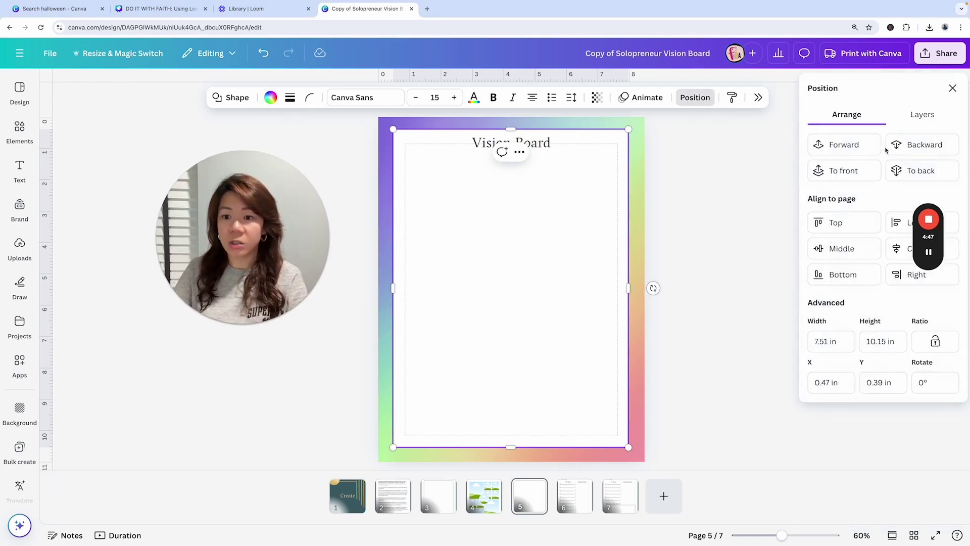
pyautogui.click(912, 174)
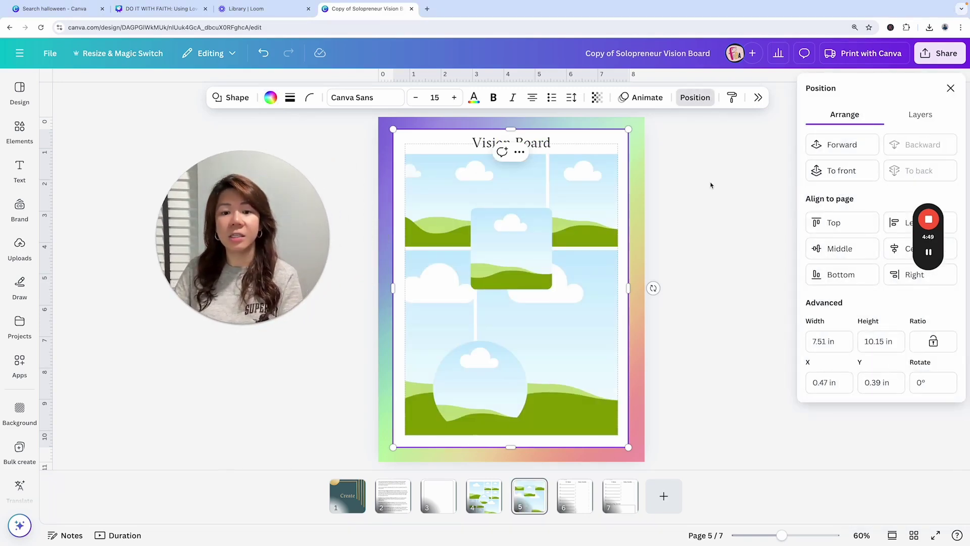
pyautogui.press('Escape')
pyautogui.press('Escape')
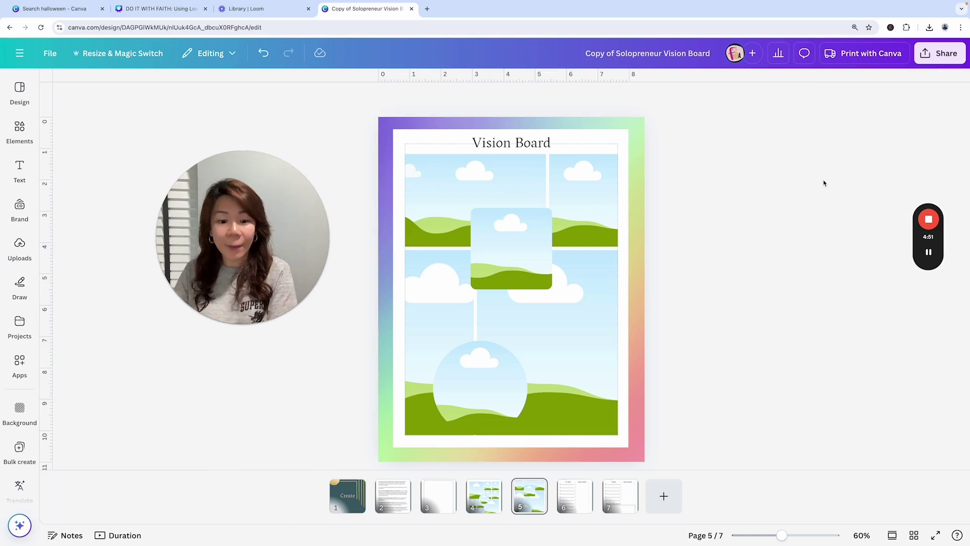
# Align the white rectangle to the page centre horizontally and recheck its Position options.
pyautogui.click(625, 130)
pyautogui.click(710, 97)
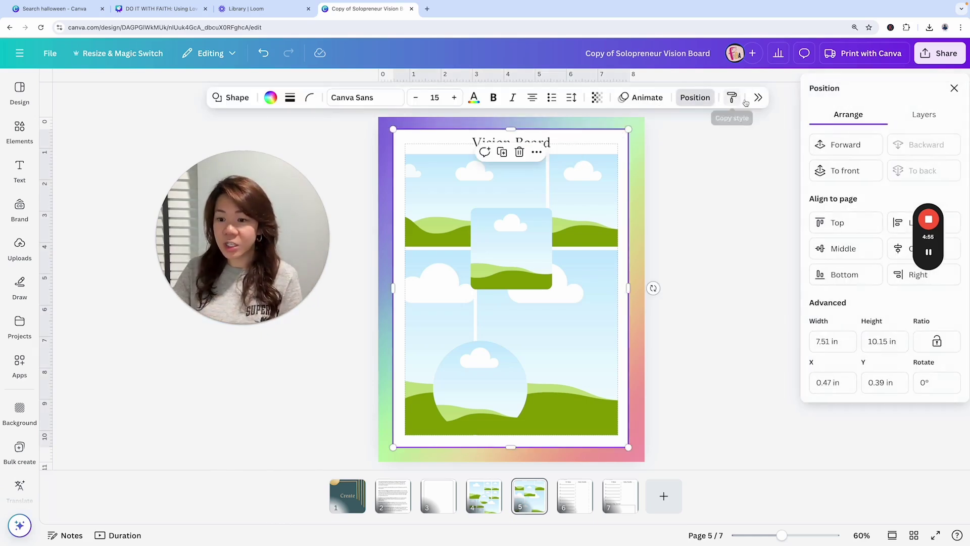
pyautogui.click(902, 253)
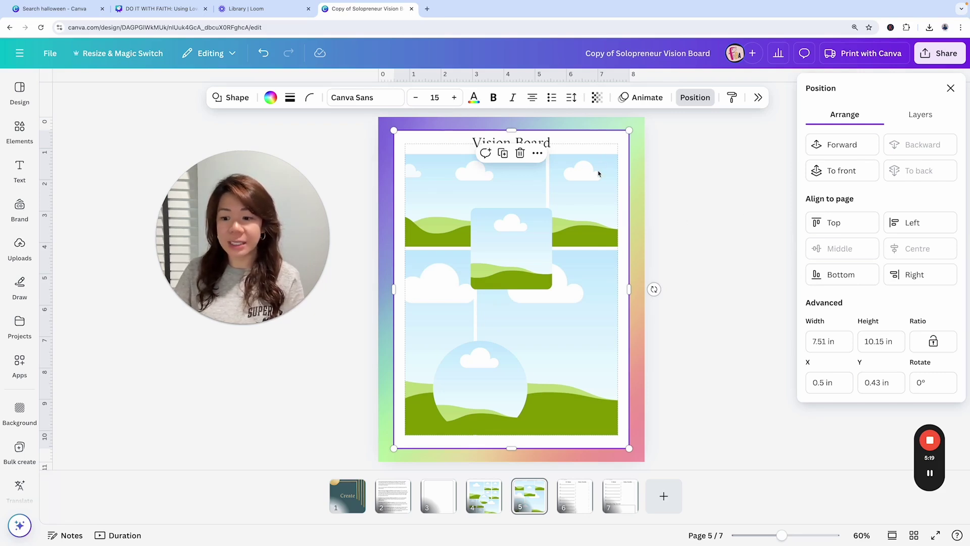
pyautogui.click(671, 164)
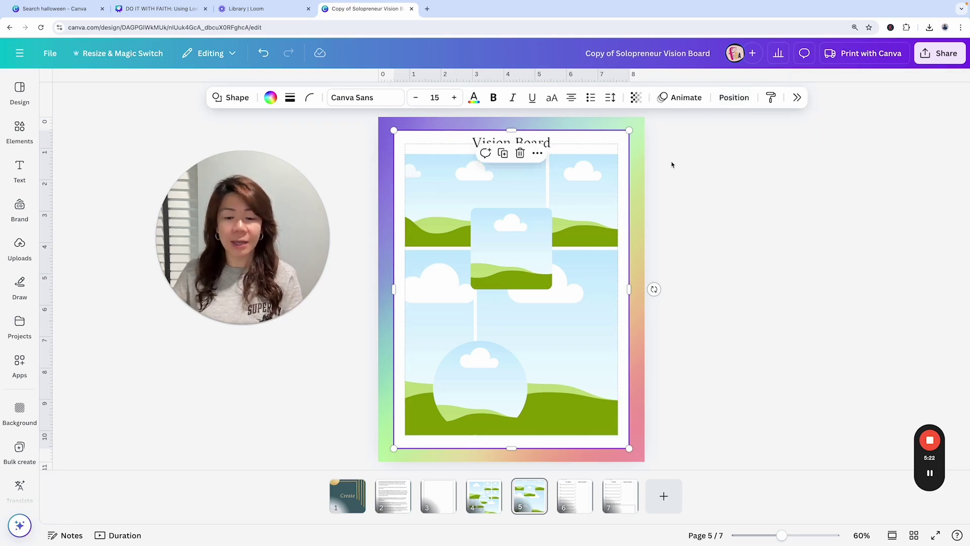
pyautogui.click(633, 132)
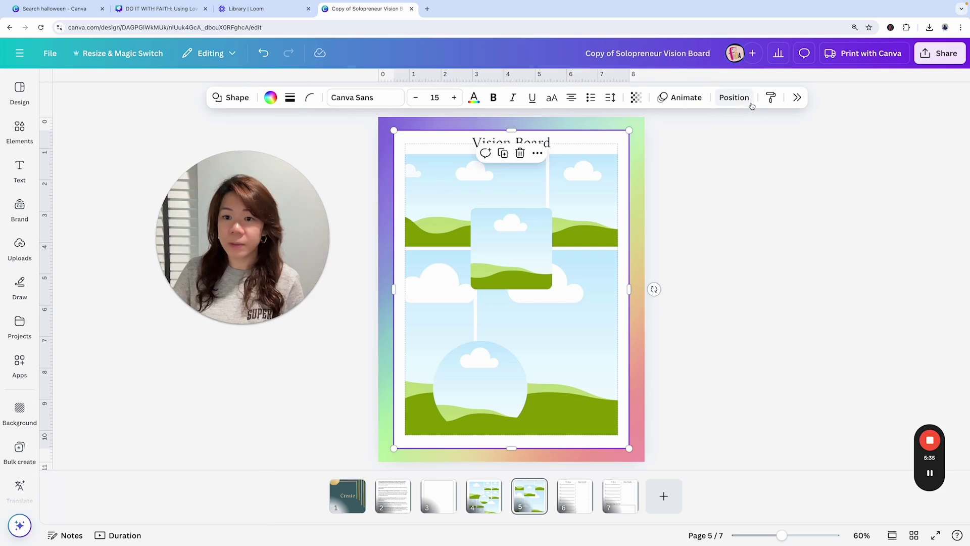
pyautogui.click(739, 100)
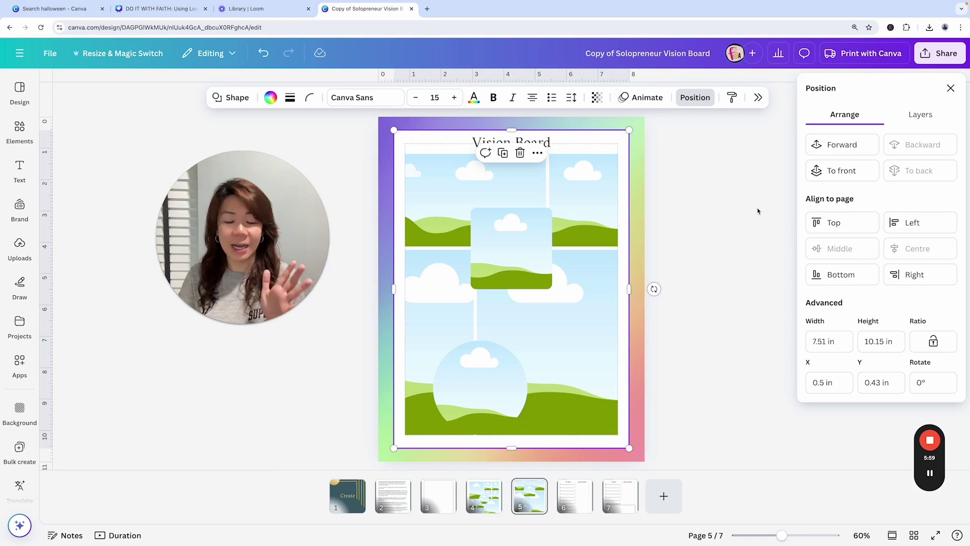
# Apply the Playwrite US Trad handwriting font to the Vision Board title and Change all headings.
pyautogui.press('Escape')
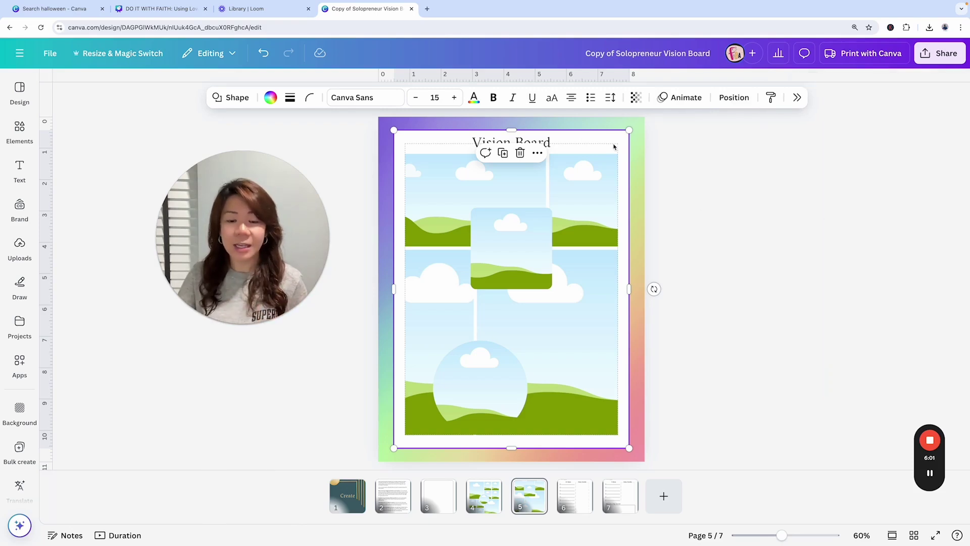
pyautogui.click(703, 158)
pyautogui.click(547, 144)
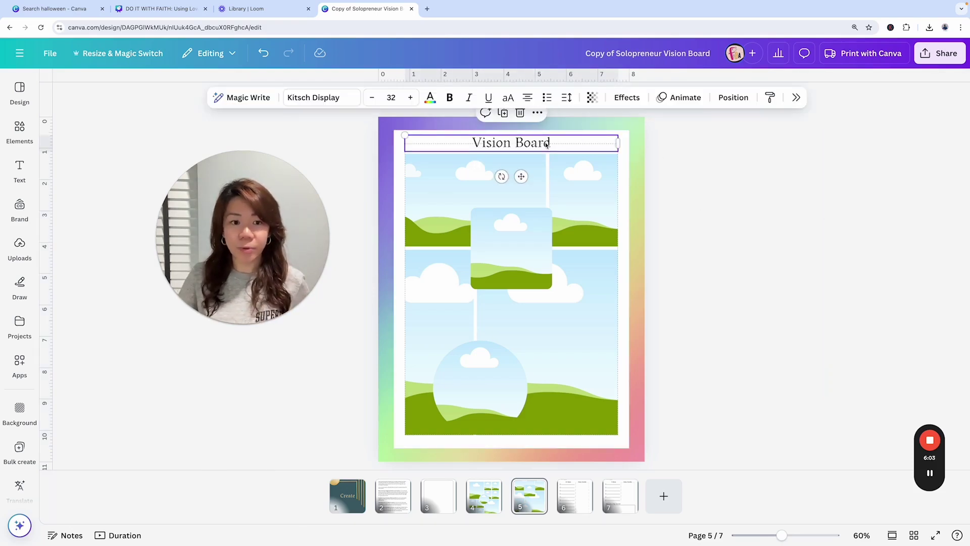
pyautogui.click(324, 98)
pyautogui.click(325, 97)
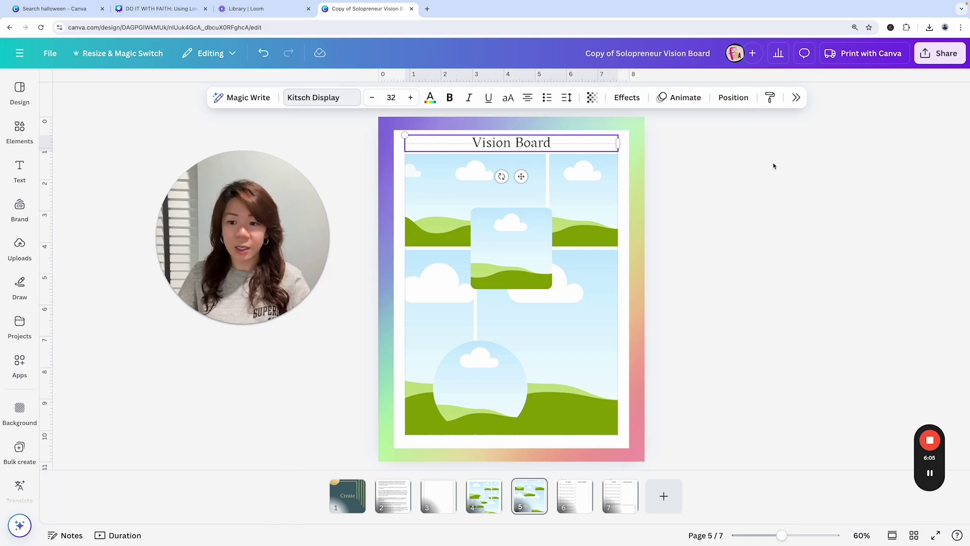
pyautogui.click(324, 98)
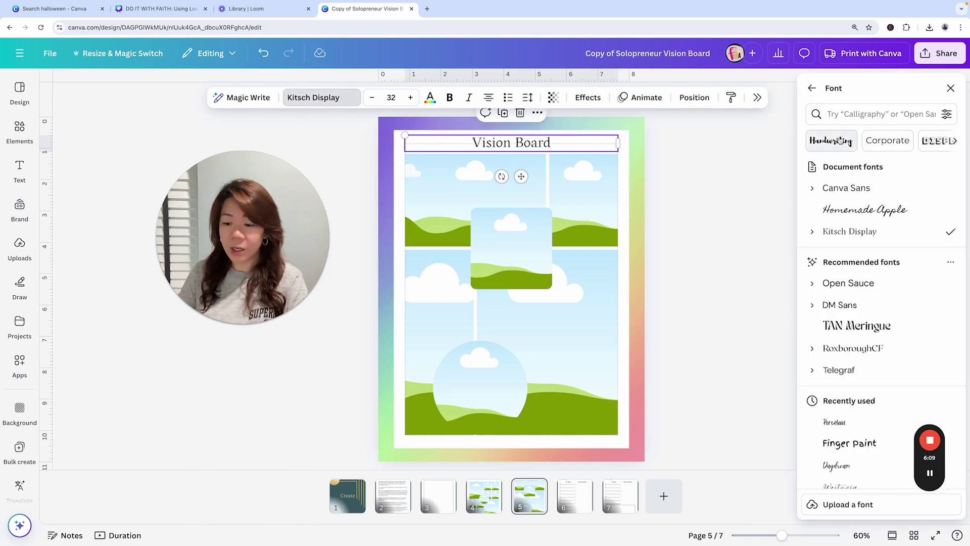
pyautogui.click(831, 141)
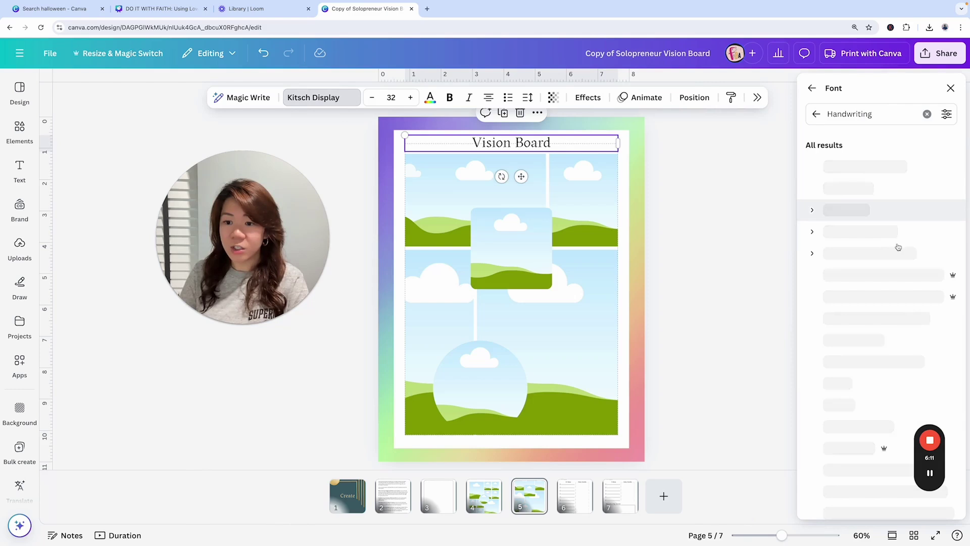
pyautogui.scroll(-1, 907, 243)
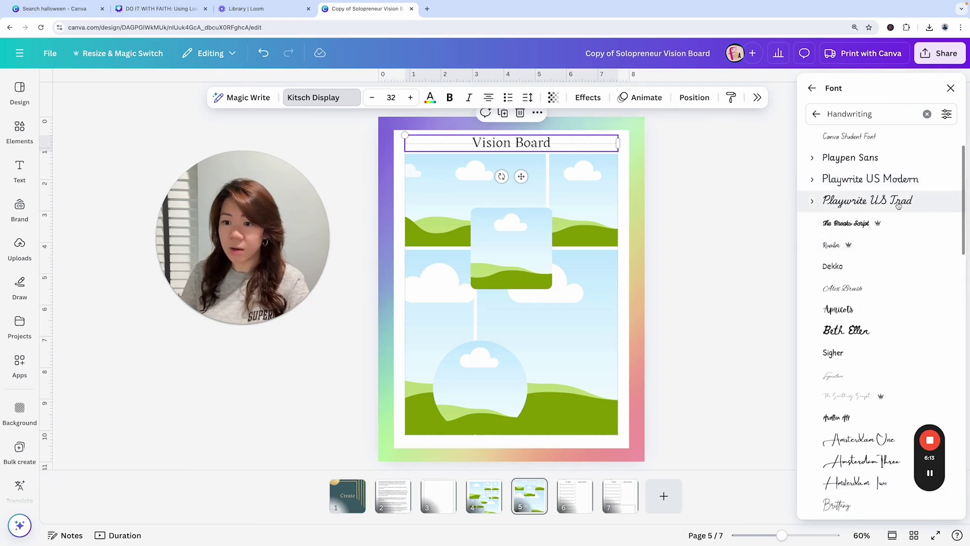
pyautogui.click(899, 201)
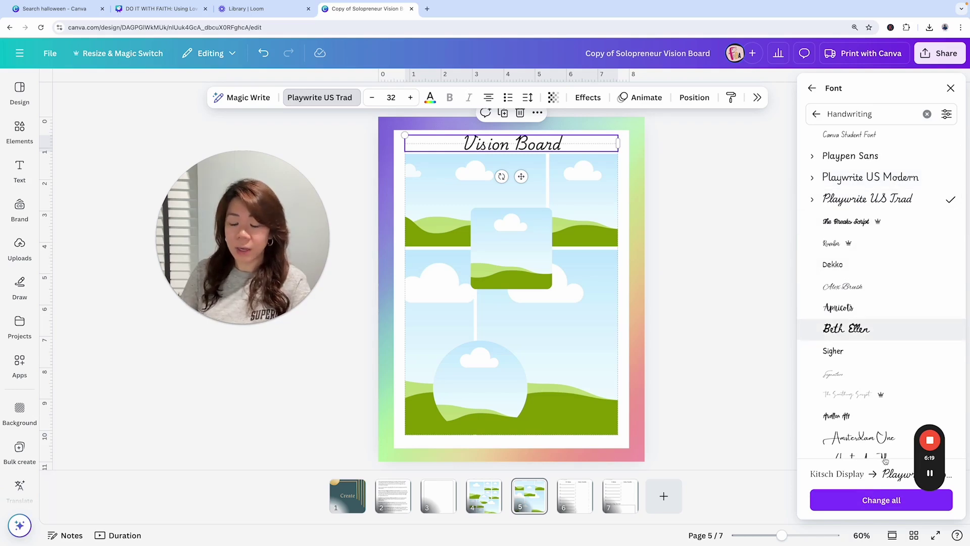
pyautogui.click(863, 500)
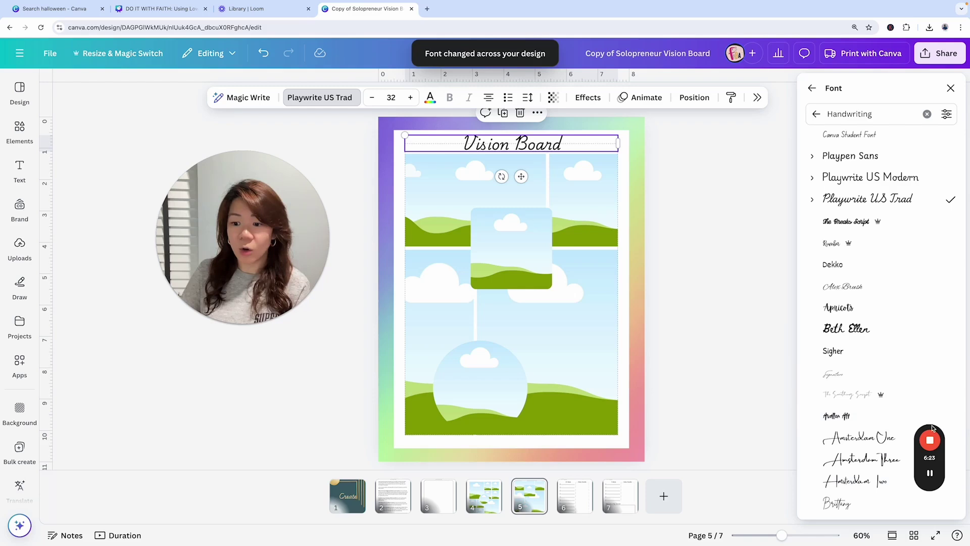
pyautogui.moveTo(930, 408); pyautogui.dragTo(751, 296)
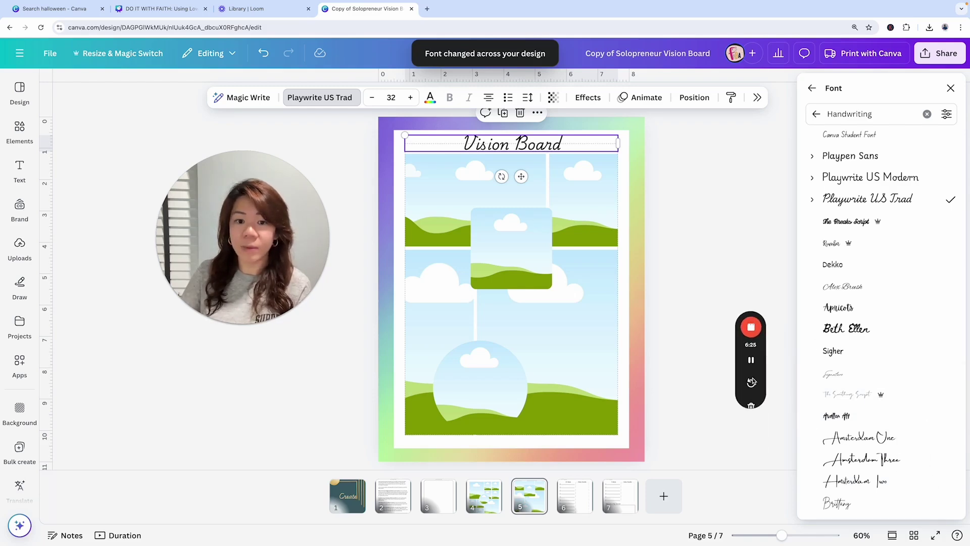
# Browse pages 6 and 7, then copy the rainbow gradient image from page 5.
pyautogui.click(584, 500)
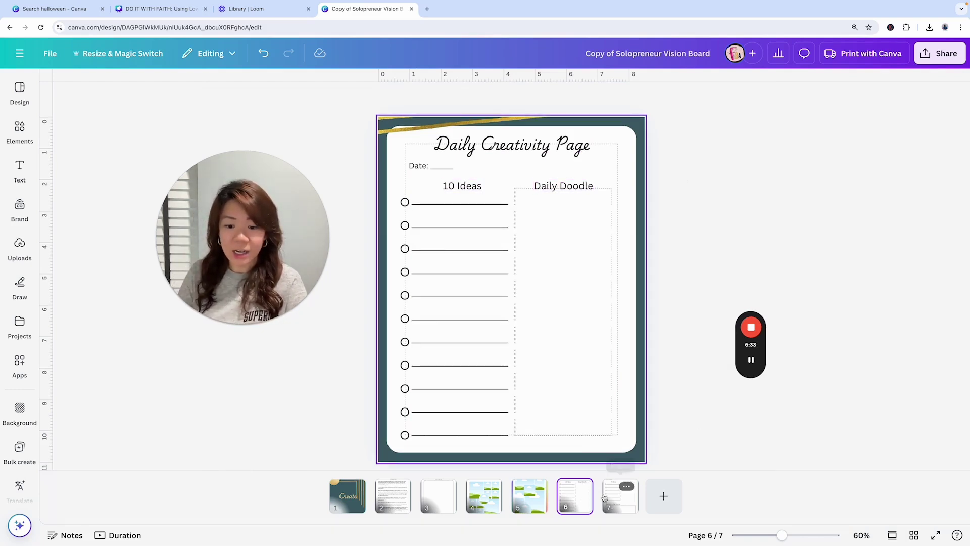
pyautogui.click(620, 498)
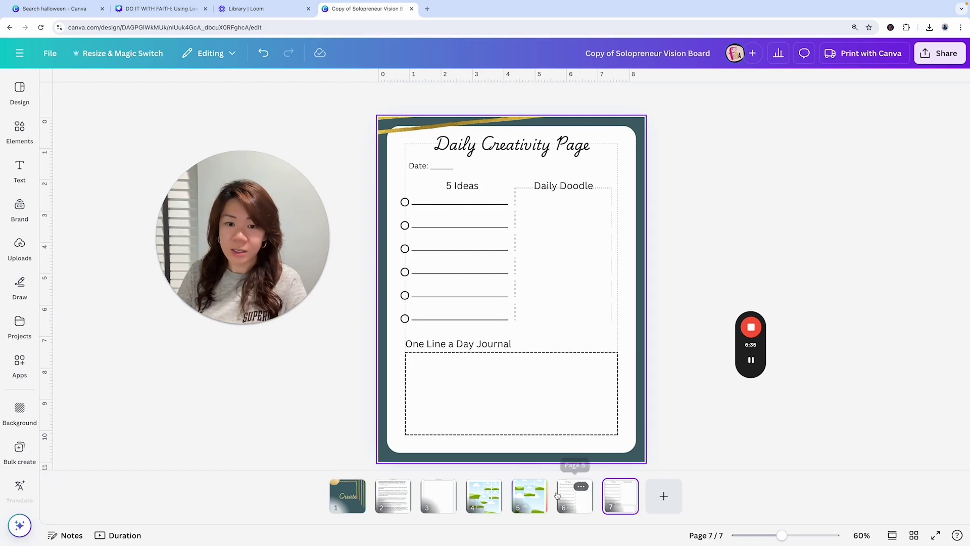
pyautogui.click(575, 496)
pyautogui.click(529, 496)
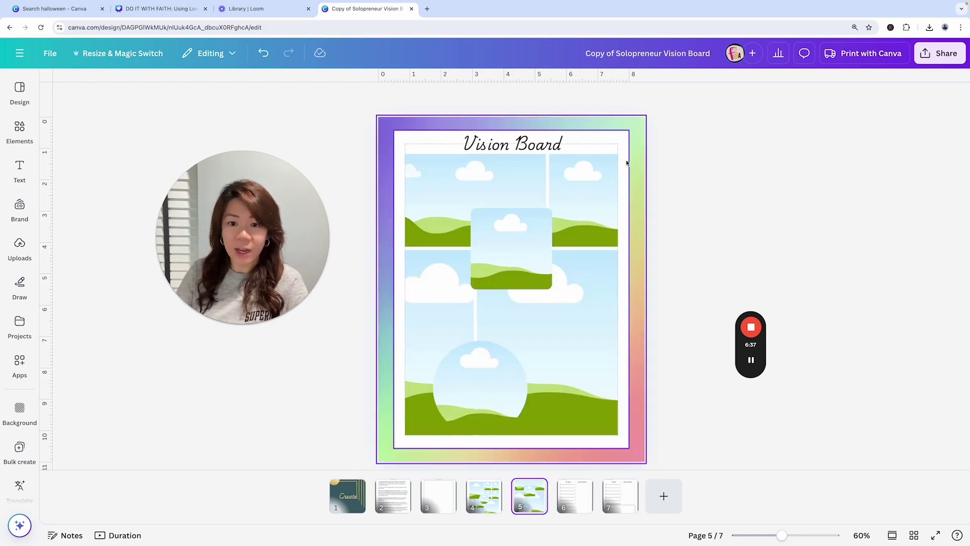
pyautogui.click(637, 133)
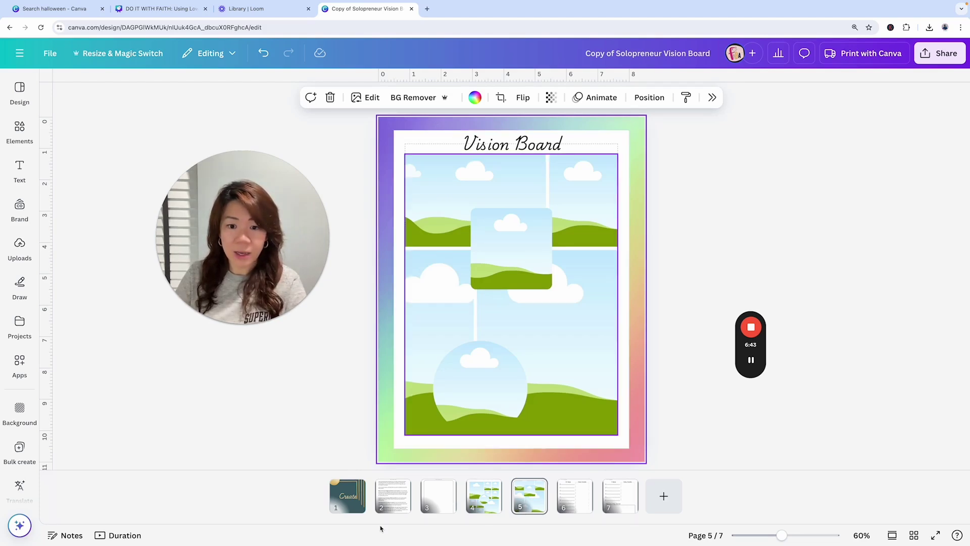
pyautogui.press('pageup')
pyautogui.press('pageup')
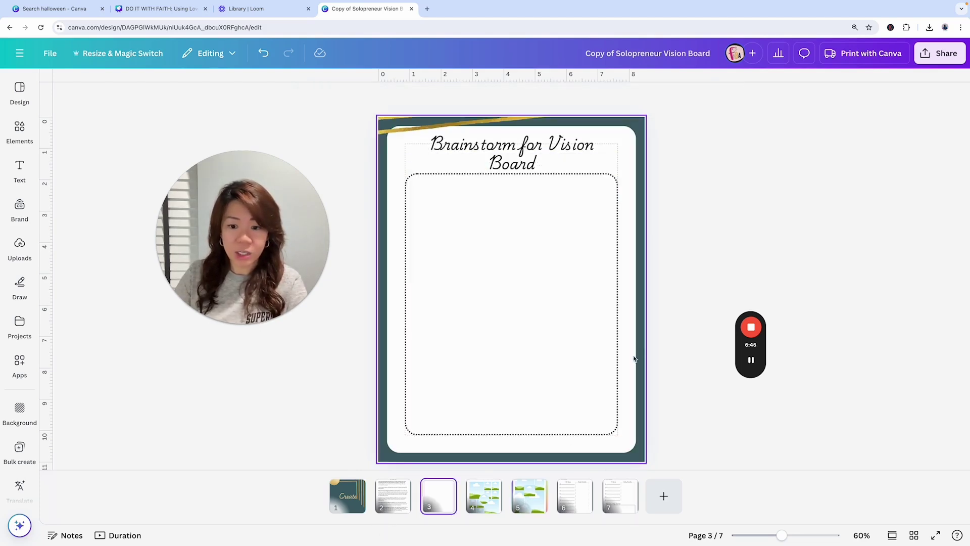
# Replace page 3's dark teal frame with the pasted rainbow gradient image.
pyautogui.click(643, 354)
pyautogui.press('Delete')
pyautogui.hotkey('ctrl', 'v')
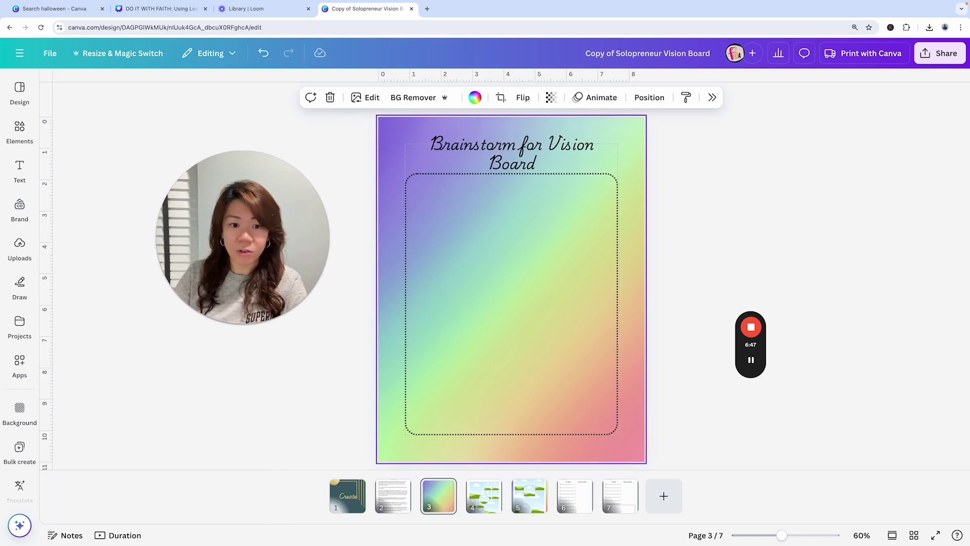
pyautogui.click(652, 97)
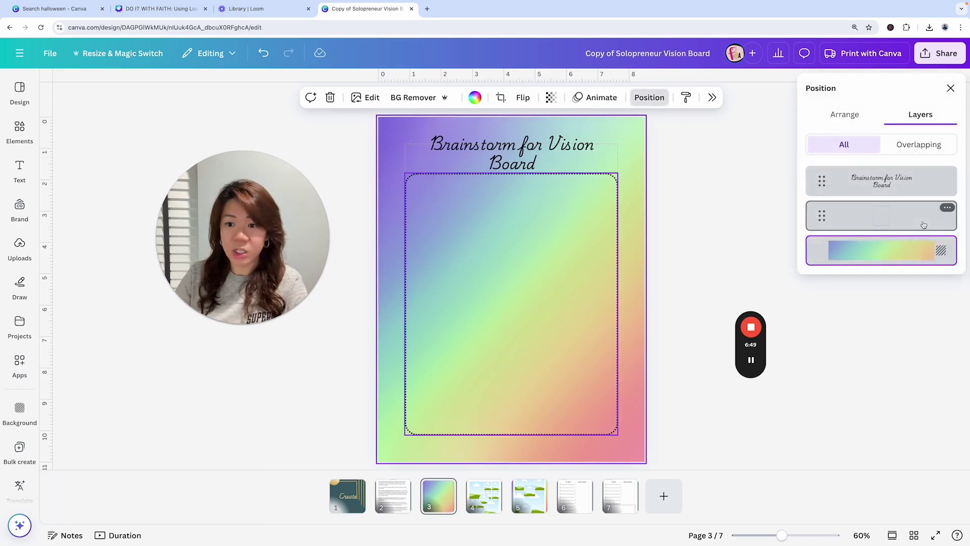
pyautogui.click(625, 131)
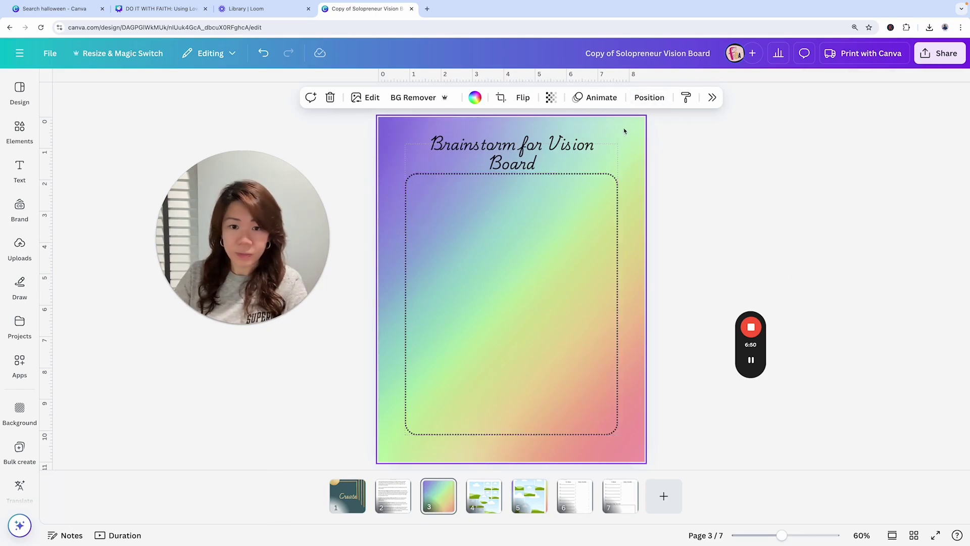
# Bring page 5's white frame shape onto page 3 over the gradient.
pyautogui.click(673, 143)
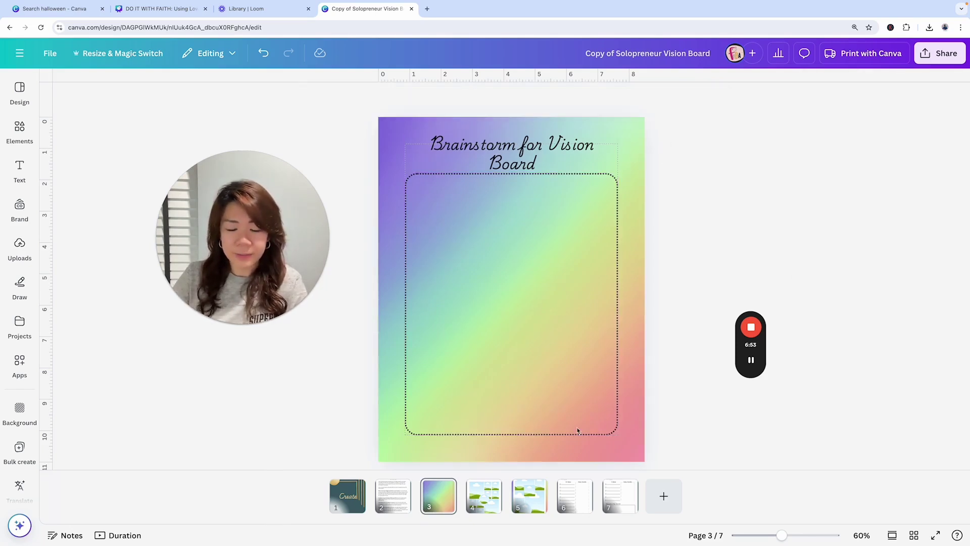
pyautogui.click(483, 495)
pyautogui.click(533, 505)
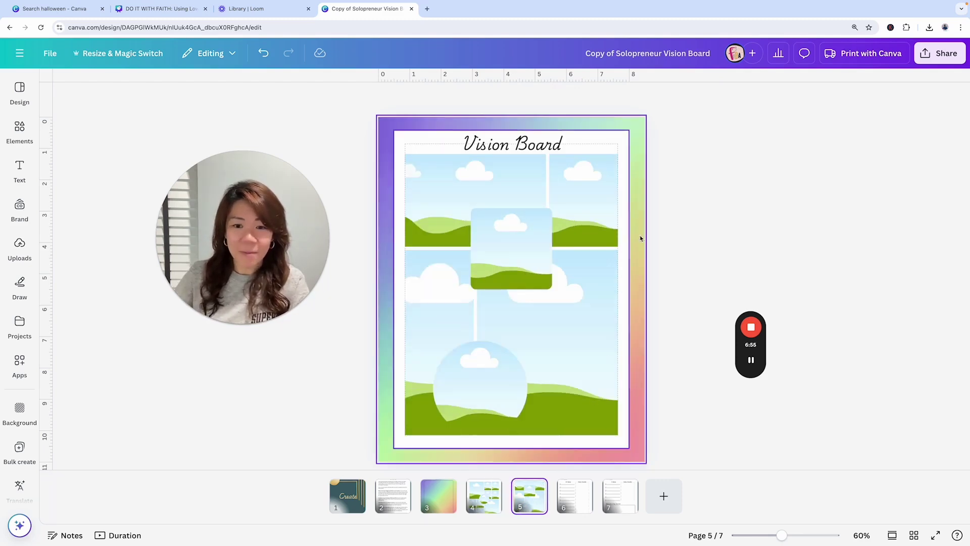
pyautogui.click(625, 146)
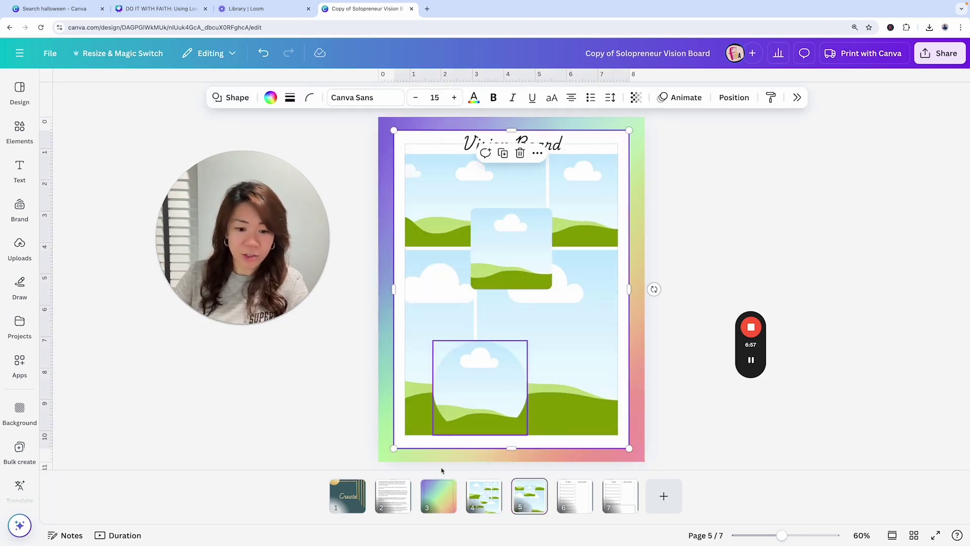
pyautogui.click(439, 493)
pyautogui.click(576, 279)
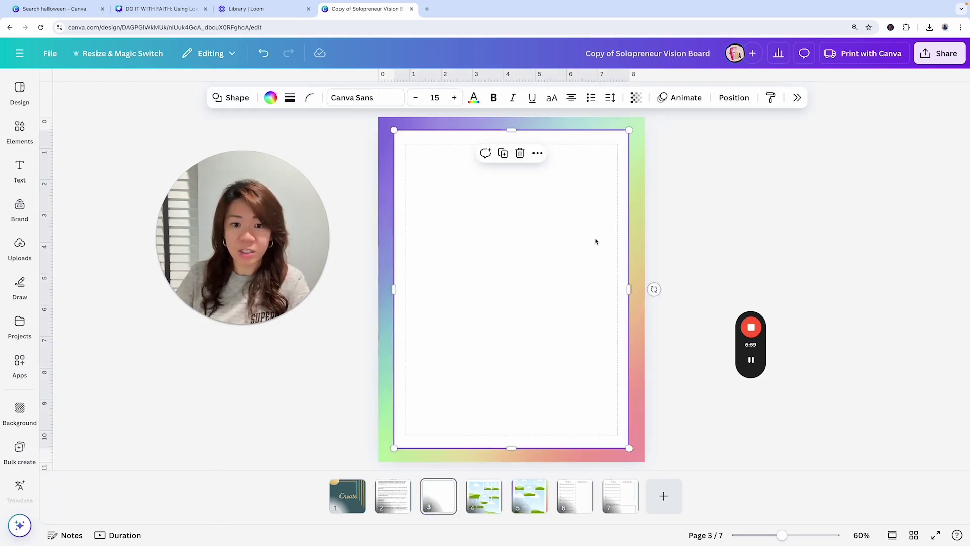
# Send the white frame to back so page 3's title and dotted box show.
pyautogui.click(743, 102)
pyautogui.click(845, 115)
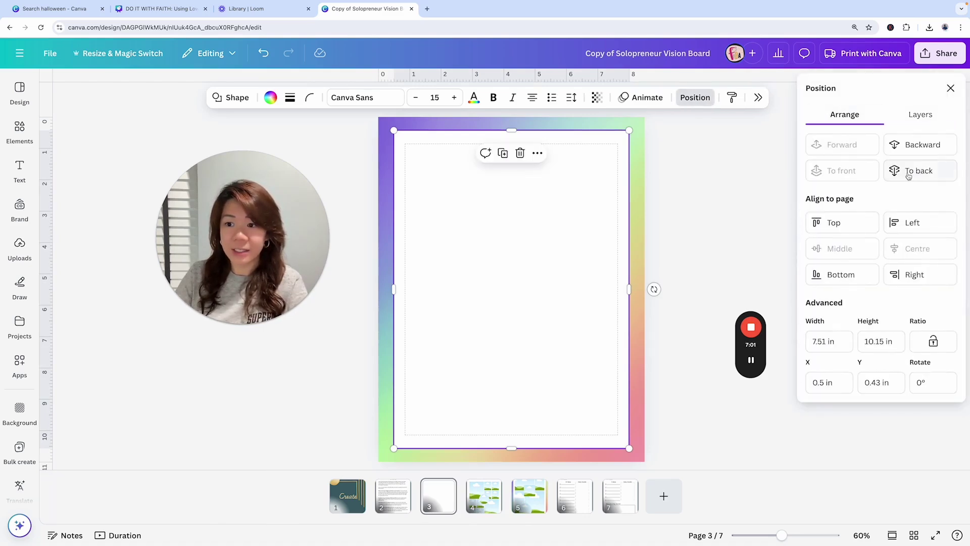
pyautogui.click(908, 172)
pyautogui.click(704, 188)
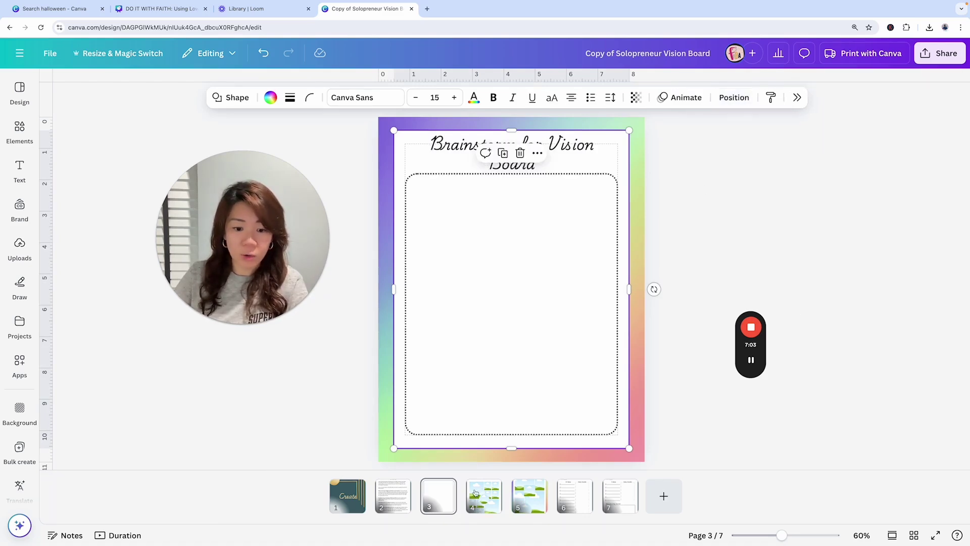
pyautogui.click(393, 495)
pyautogui.click(640, 244)
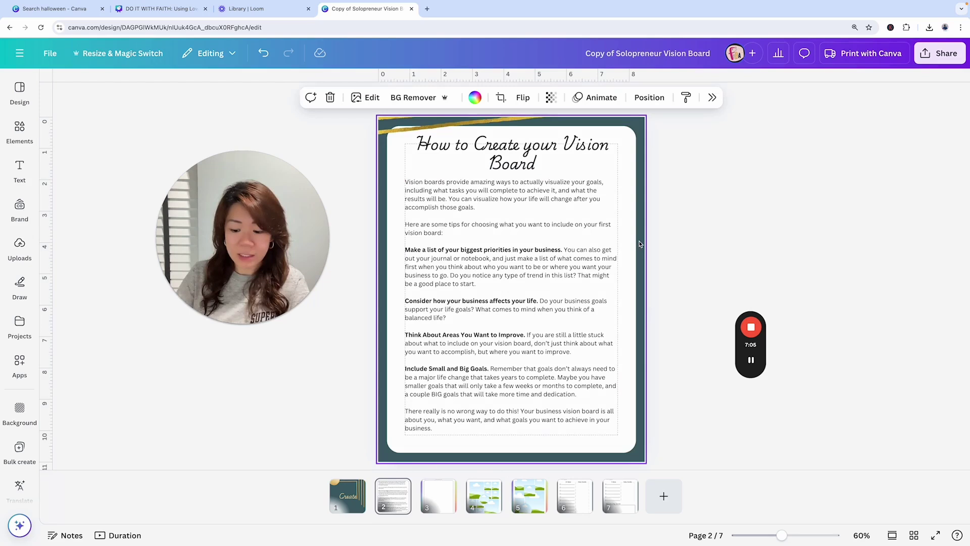
# Remove page 2's teal-and-gold background and pick up page 3's gradient frame image.
pyautogui.press('Delete')
pyautogui.click(444, 508)
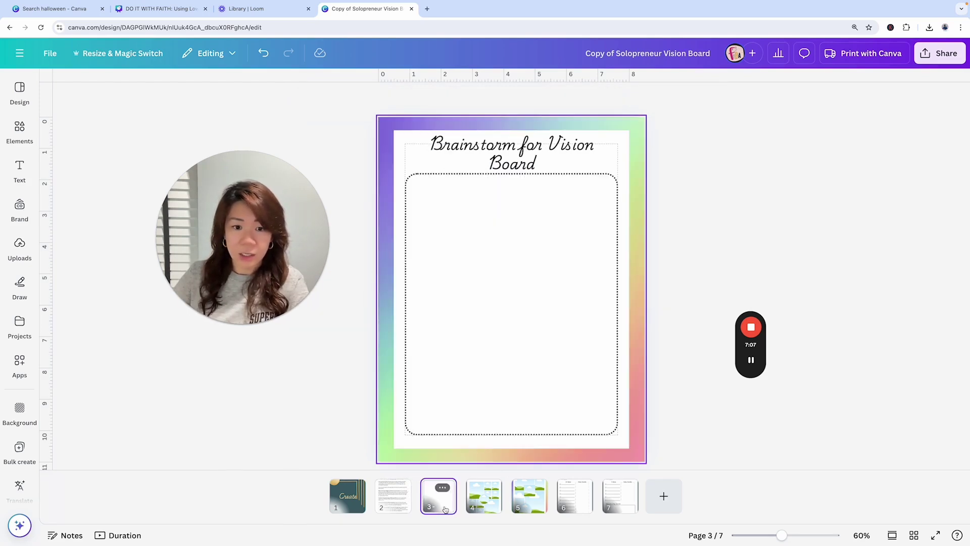
pyautogui.click(645, 367)
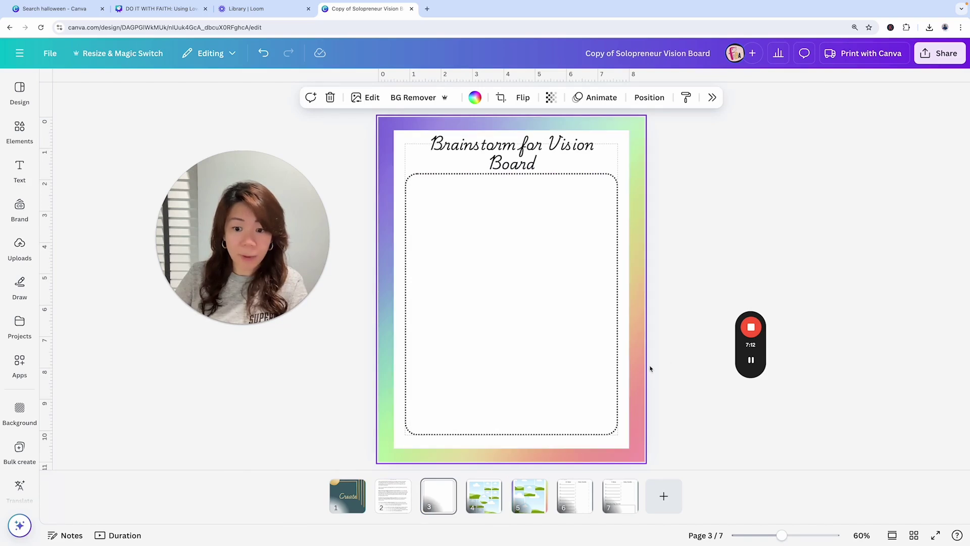
pyautogui.click(625, 357)
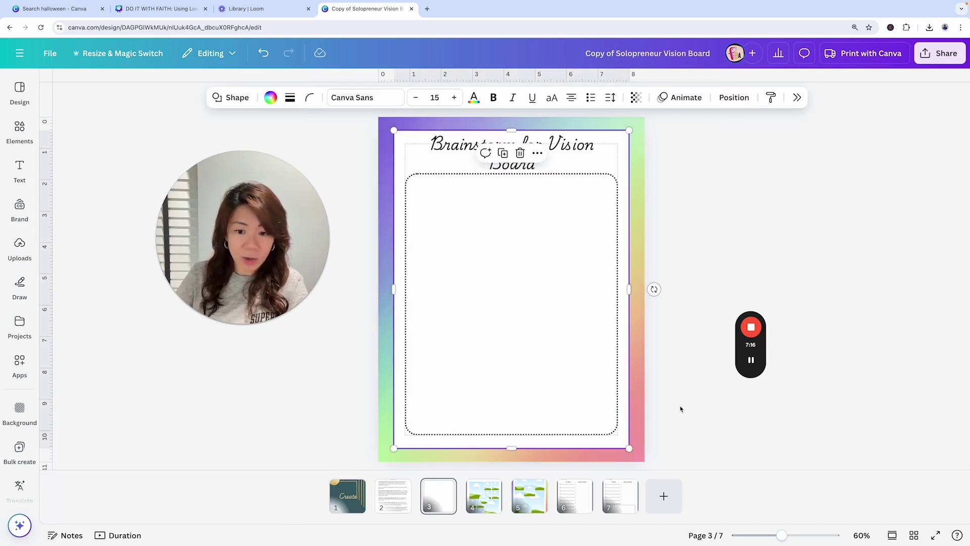
pyautogui.click(640, 378)
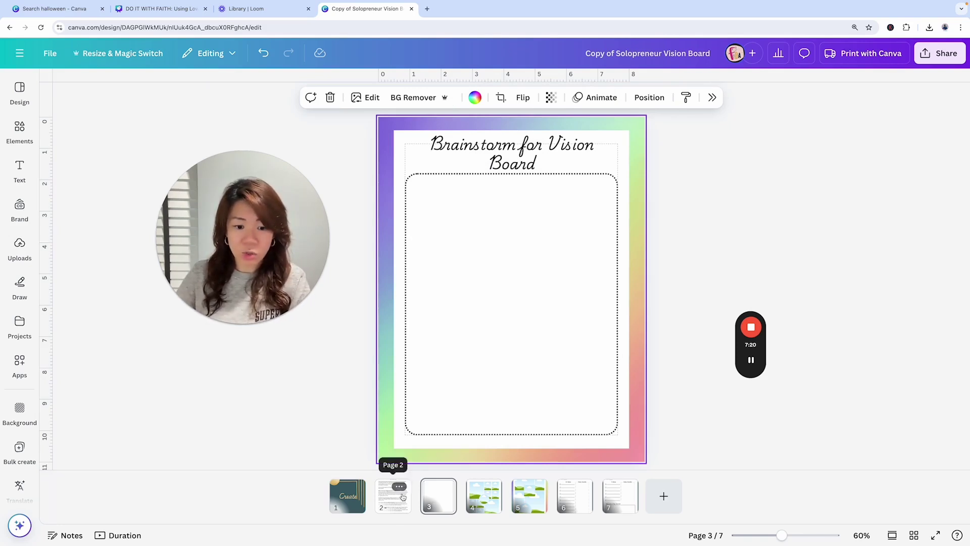
pyautogui.click(394, 492)
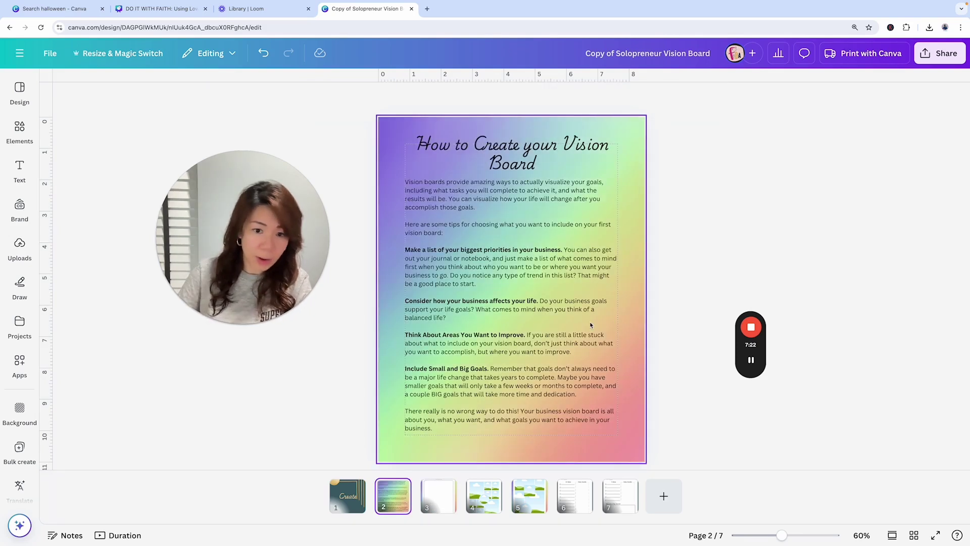
# Replace page 4's dark frame image with the rainbow gradient.
pyautogui.click(486, 501)
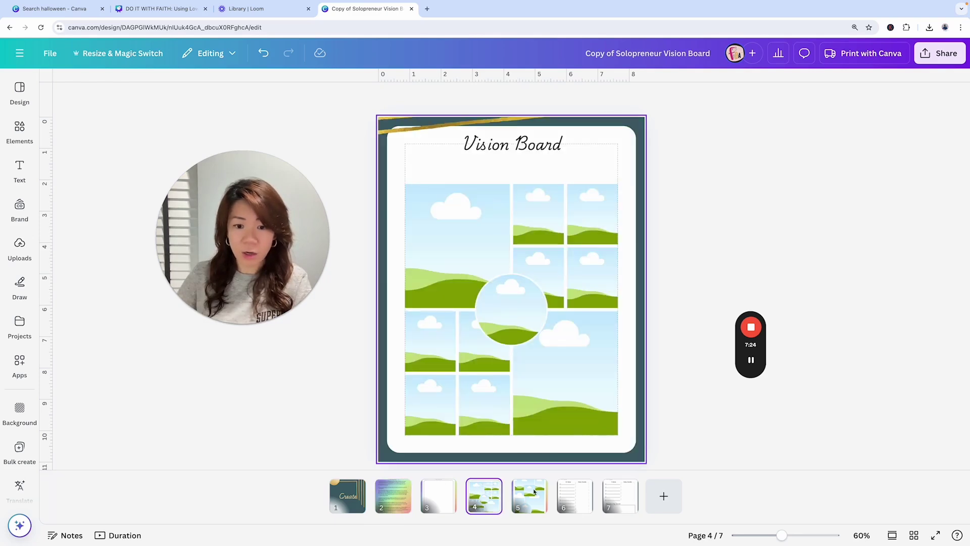
pyautogui.click(532, 494)
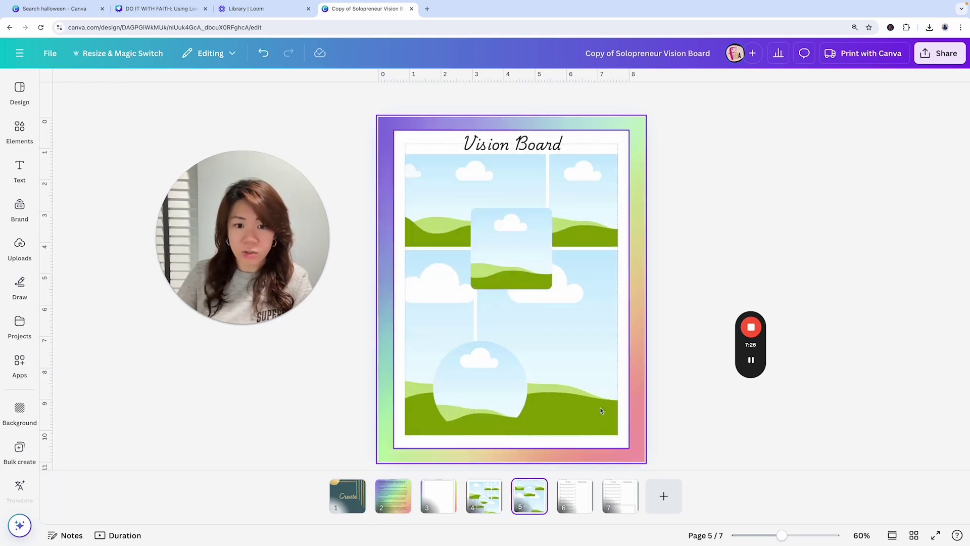
pyautogui.click(489, 496)
pyautogui.click(642, 421)
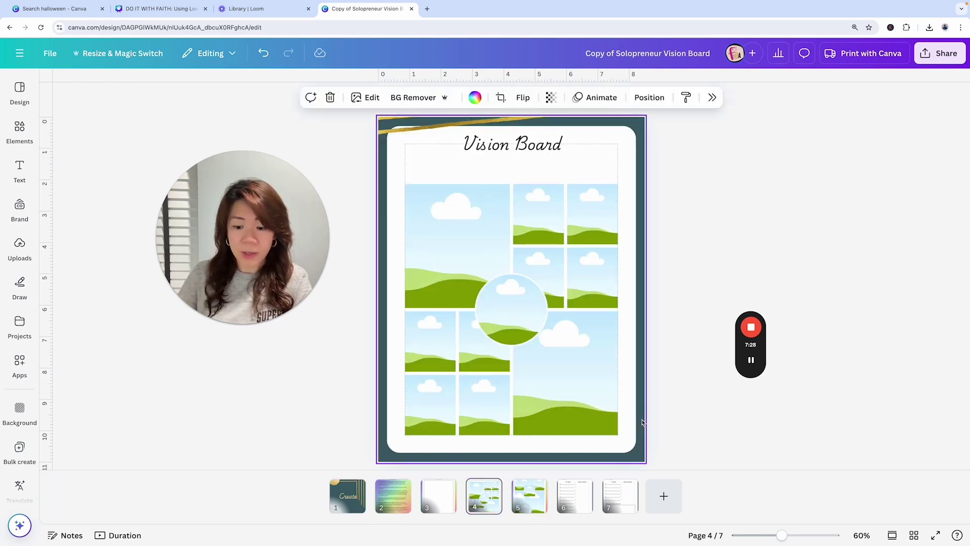
pyautogui.press('Delete')
pyautogui.hotkey('ctrl', 'v')
# Replace page 6's dark frame image with the rainbow gradient.
pyautogui.click(576, 498)
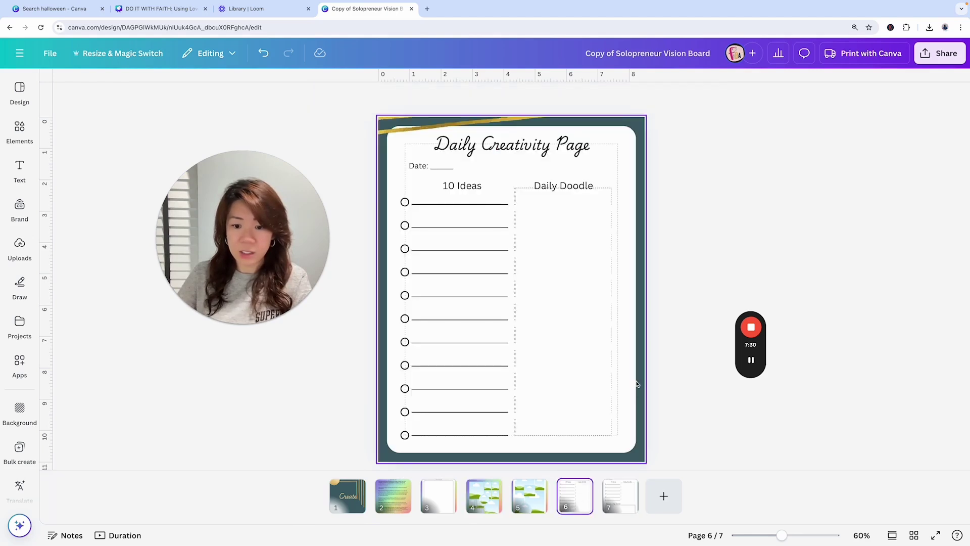
pyautogui.click(641, 384)
pyautogui.press('Delete')
pyautogui.hotkey('ctrl', 'v')
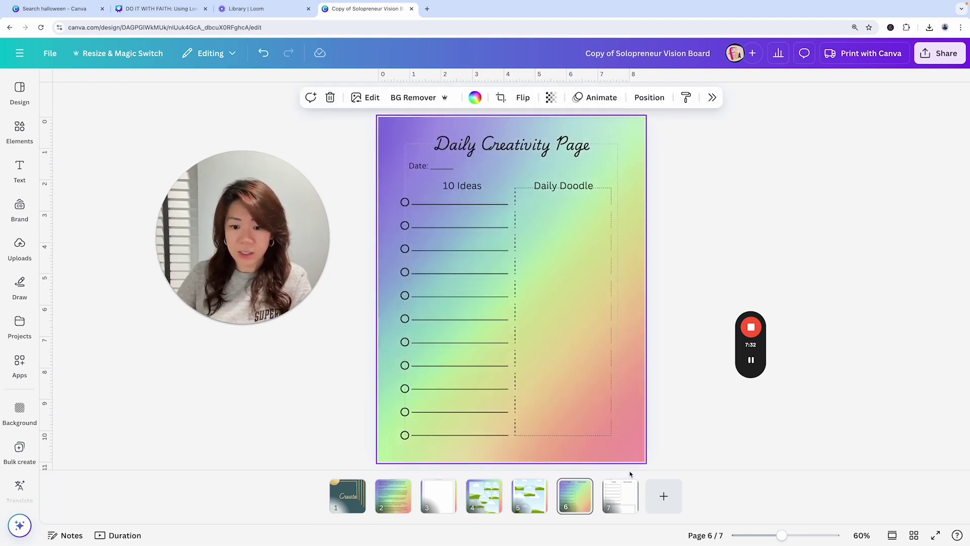
# Replace page 7's dark frame with the gradient and select page 3's white inner panel.
pyautogui.click(626, 488)
pyautogui.click(644, 430)
pyautogui.press('Delete')
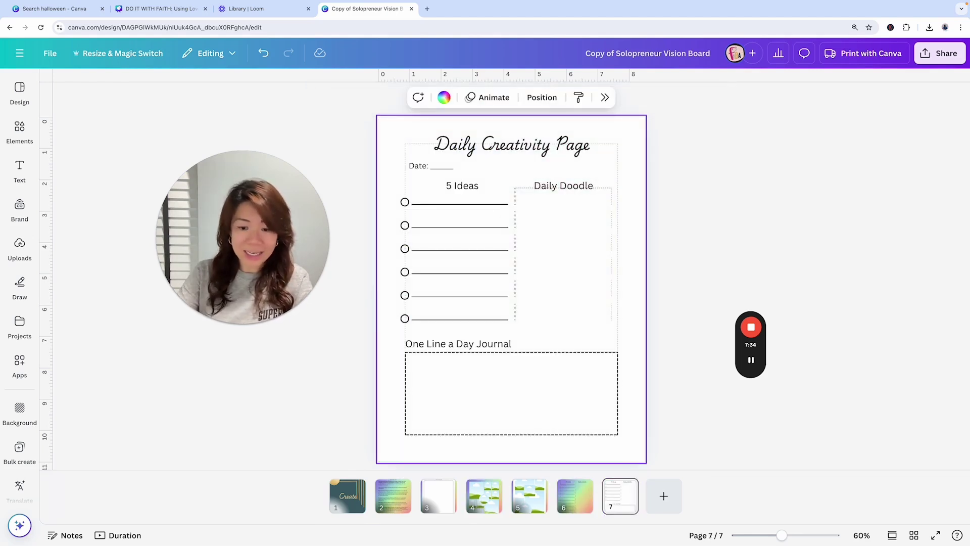
pyautogui.hotkey('ctrl', 'v')
pyautogui.click(438, 495)
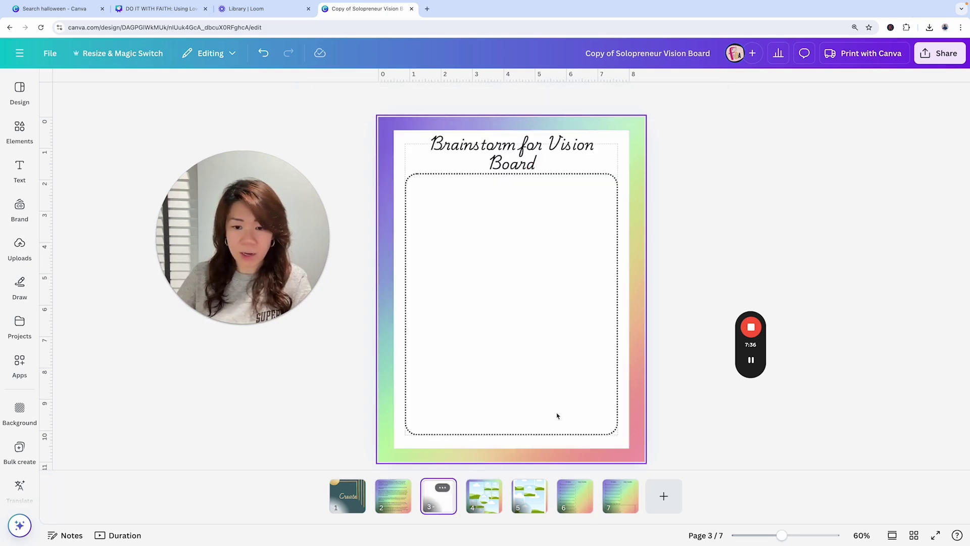
pyautogui.click(624, 403)
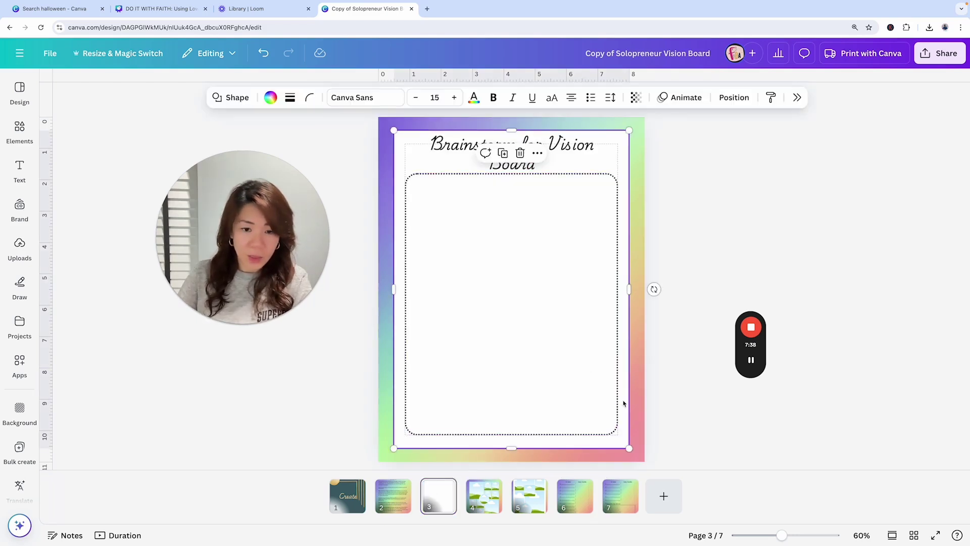
# Paste the white panel onto pages 2 and 4 and send it behind their content.
pyautogui.click(393, 495)
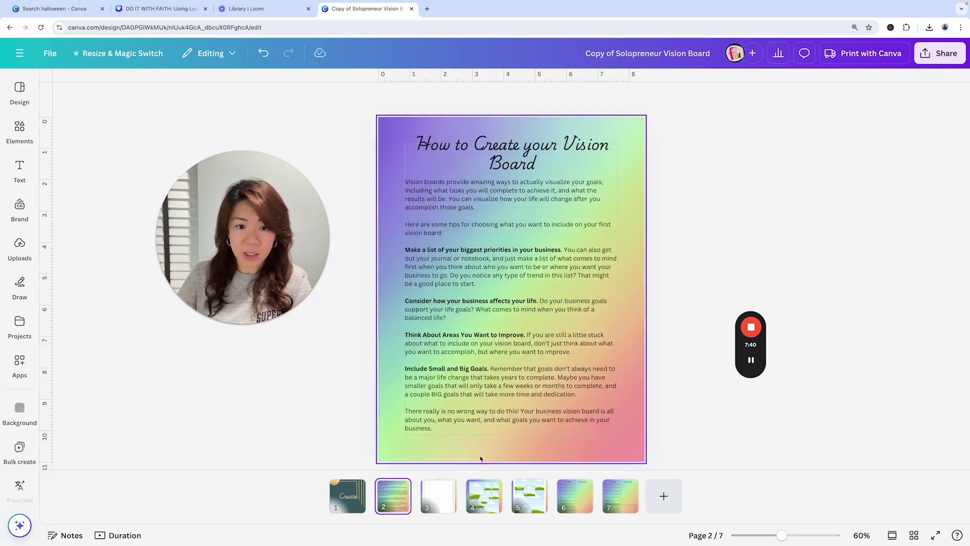
pyautogui.hotkey('ctrl', 'v')
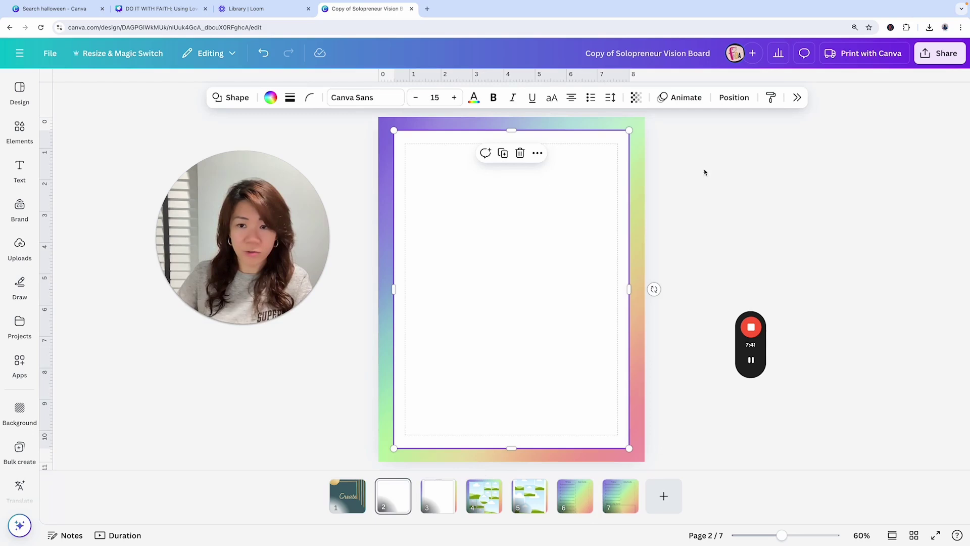
pyautogui.click(734, 97)
pyautogui.click(922, 171)
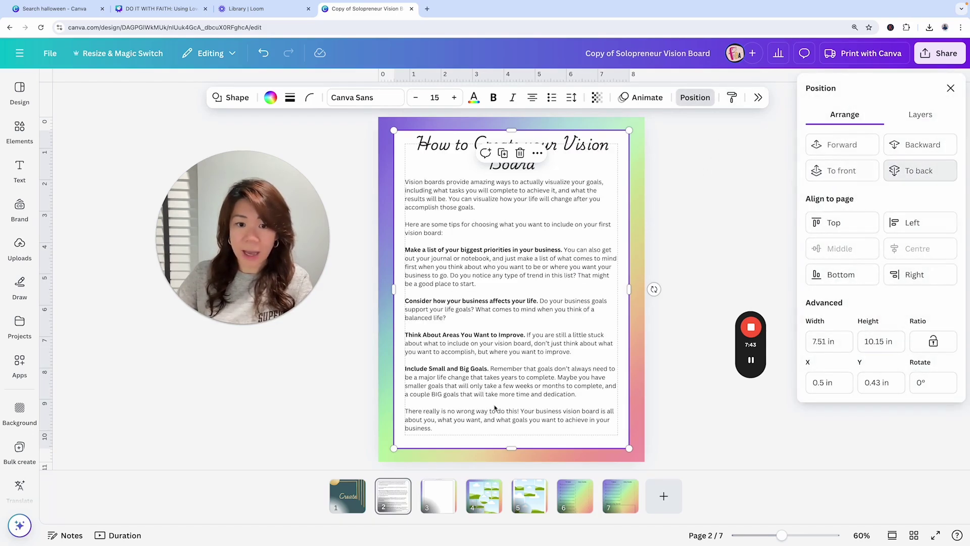
pyautogui.click(484, 495)
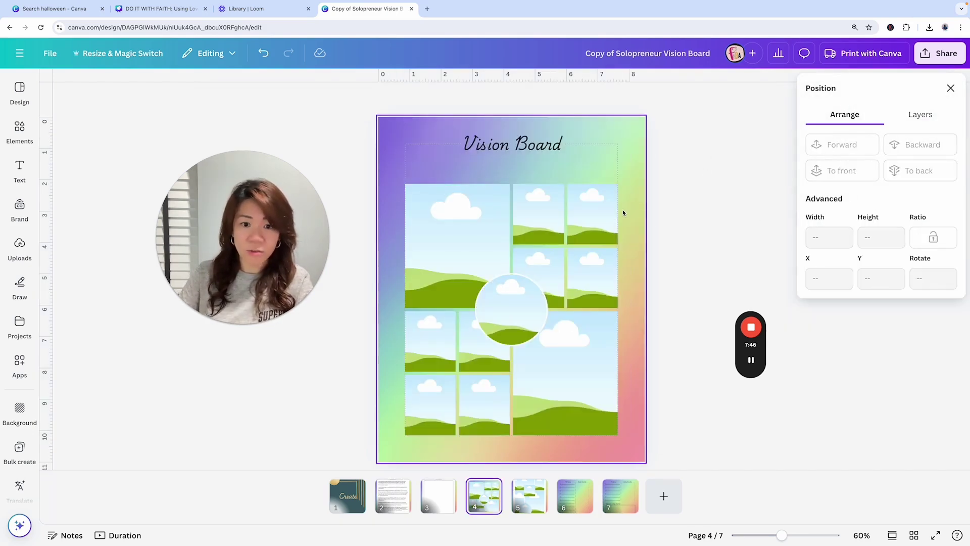
pyautogui.hotkey('ctrl', 'v')
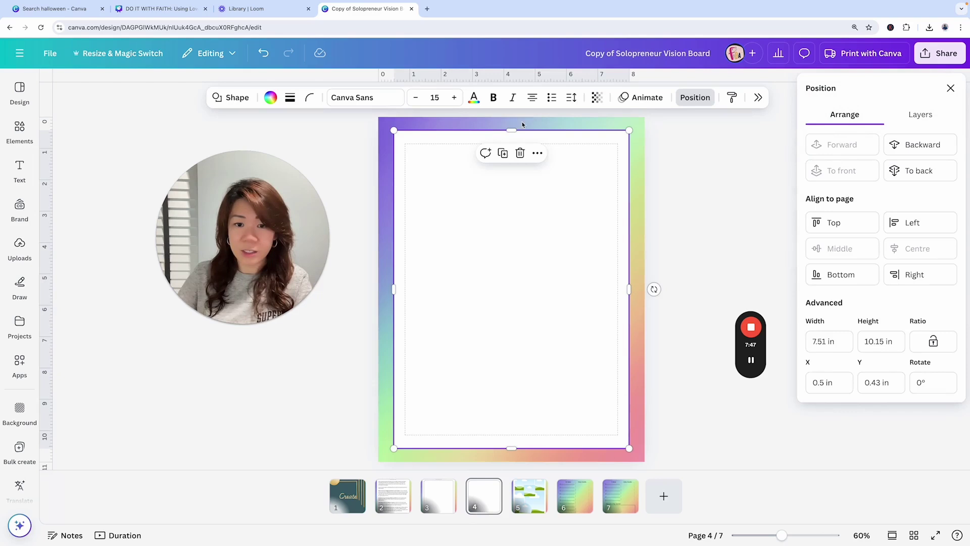
pyautogui.click(920, 170)
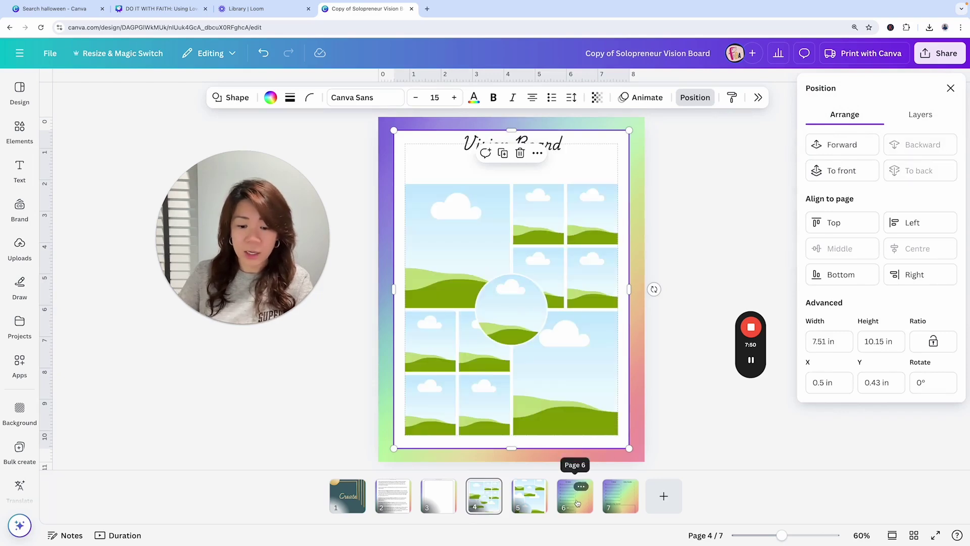
# Paste the white panel onto pages 6 and 7 and send it behind their content.
pyautogui.click(576, 498)
pyautogui.hotkey('ctrl', 'v')
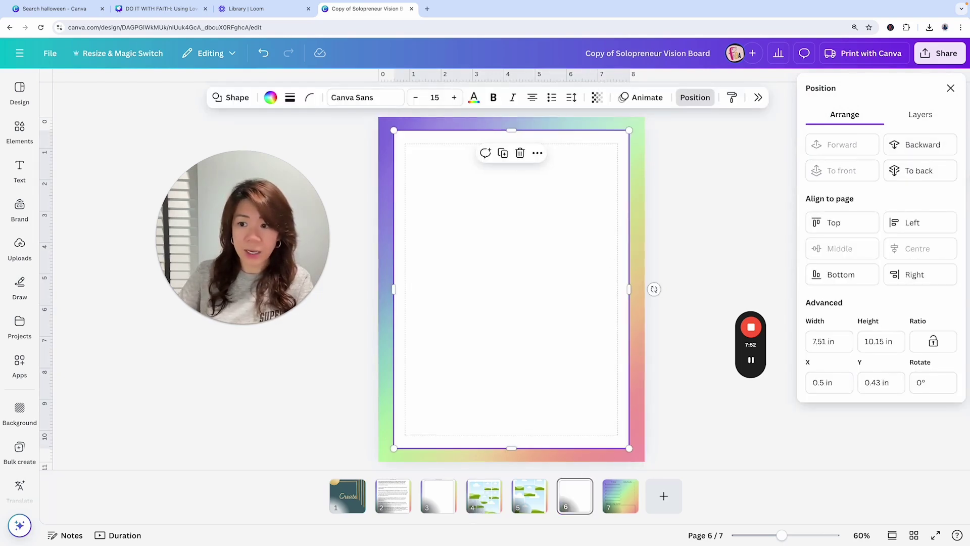
pyautogui.click(917, 170)
pyautogui.click(621, 495)
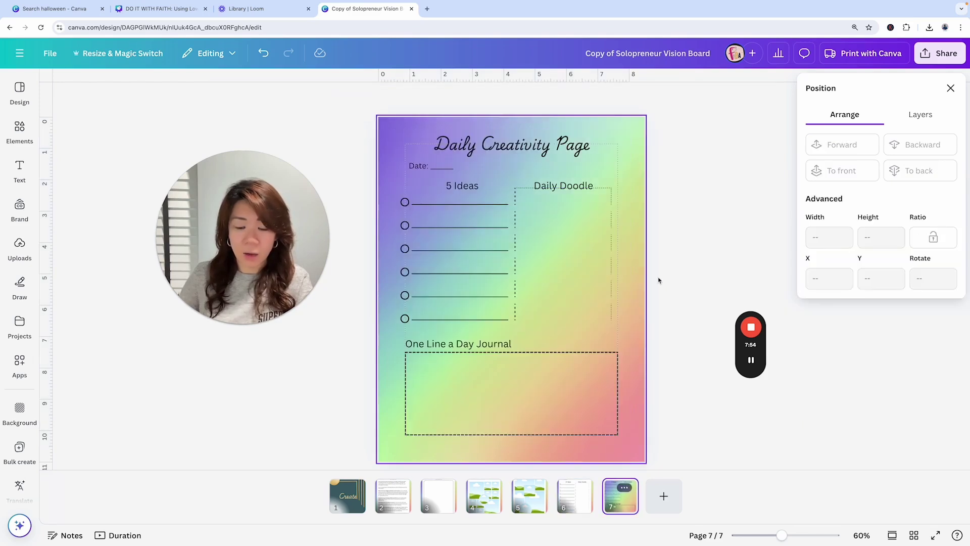
pyautogui.hotkey('ctrl', 'v')
pyautogui.click(904, 170)
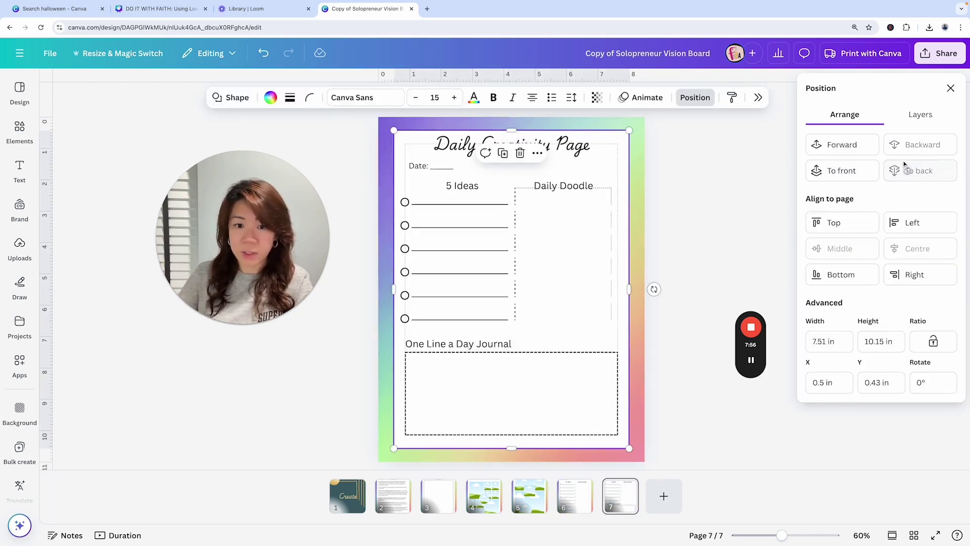
pyautogui.click(715, 208)
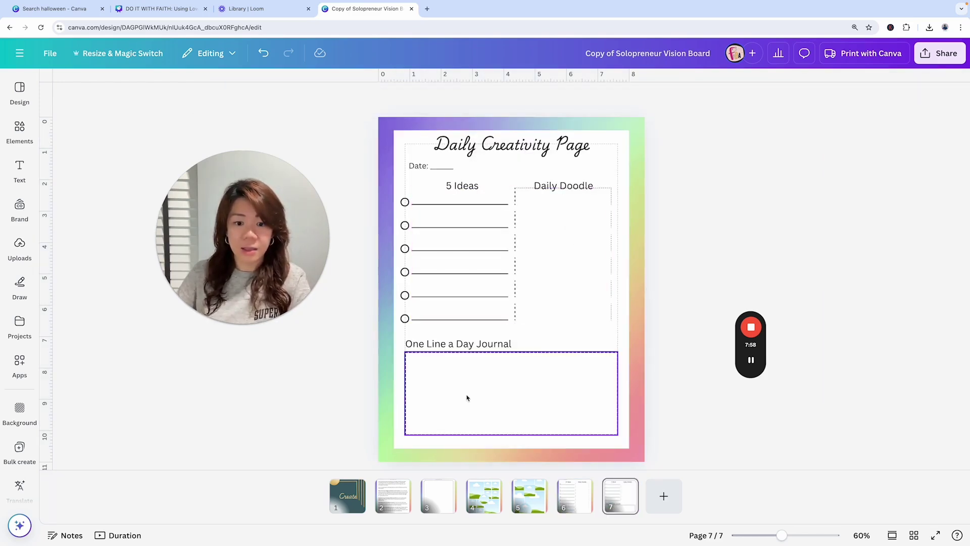
# Clear the Create cover's existing design and bring over page 2's gradient background.
pyautogui.click(348, 495)
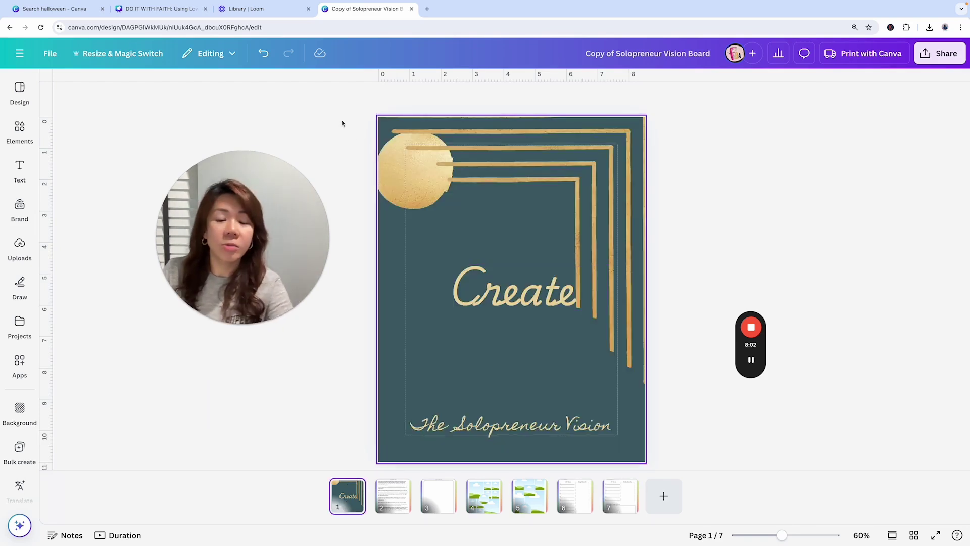
pyautogui.moveTo(340, 124); pyautogui.dragTo(538, 261)
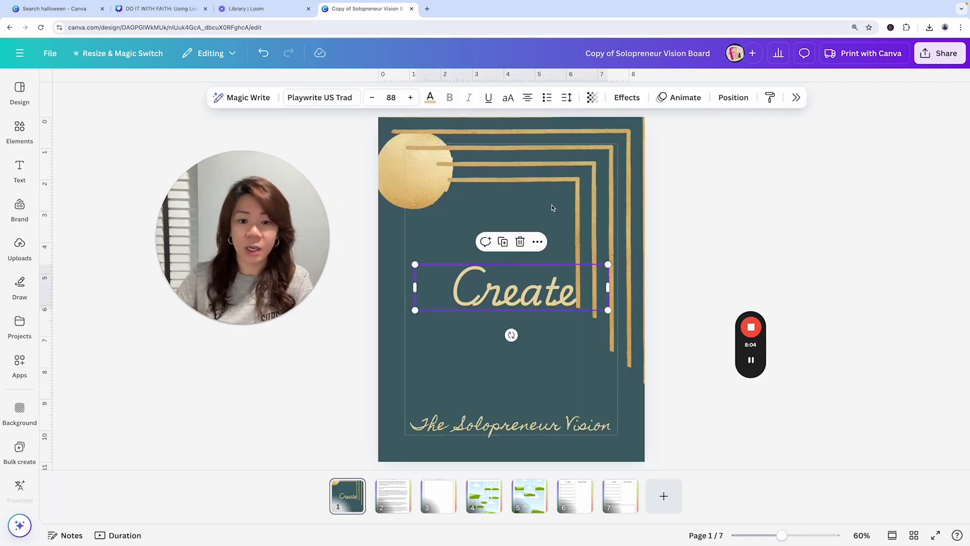
pyautogui.hotkey('ctrl', 'z')
pyautogui.hotkey('ctrl', 'z')
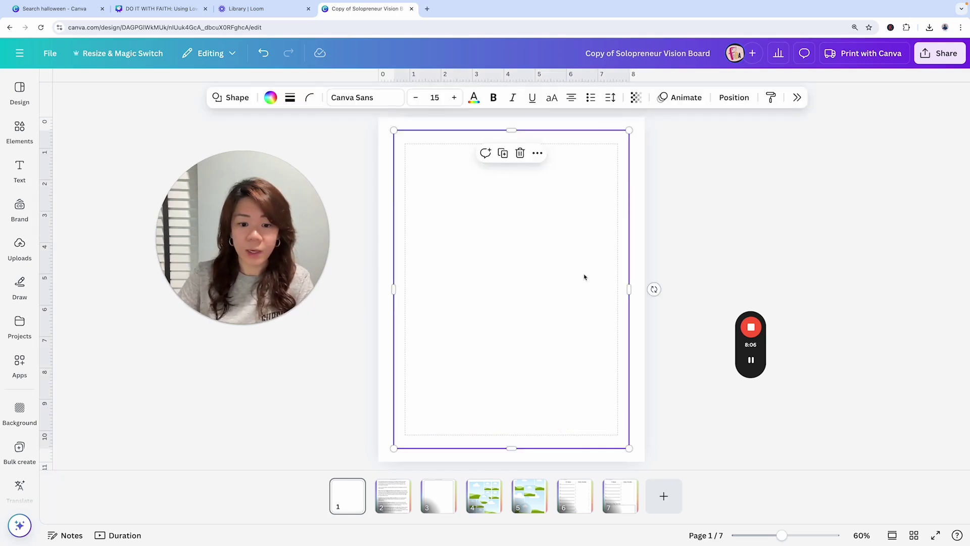
pyautogui.click(402, 496)
pyautogui.click(638, 281)
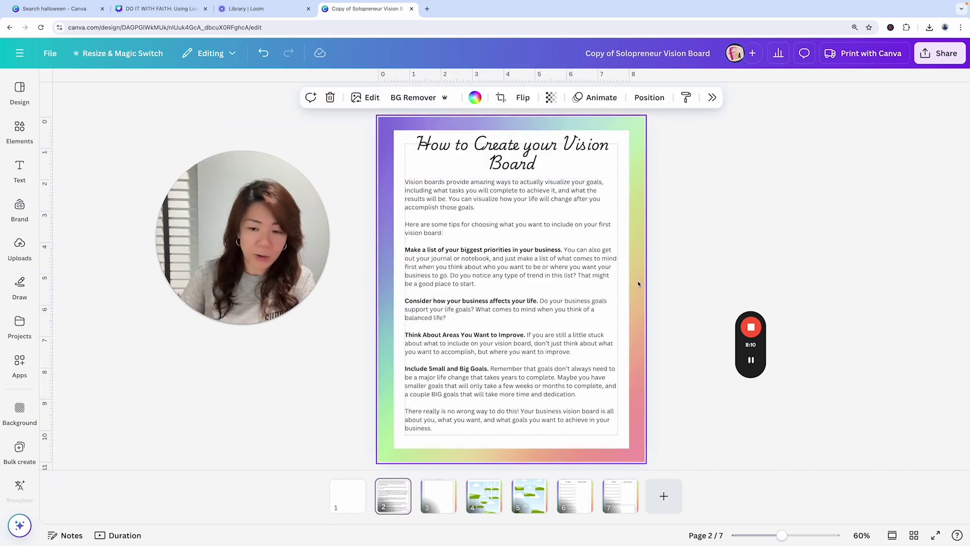
pyautogui.click(348, 496)
# Delete the cover's empty bottom and middle text boxes from the Layers list.
pyautogui.click(536, 266)
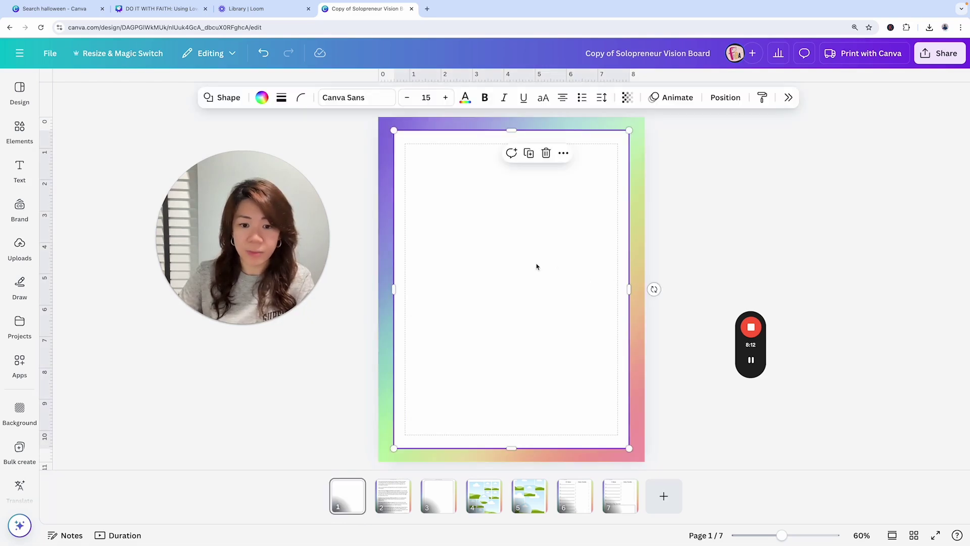
pyautogui.click(536, 266)
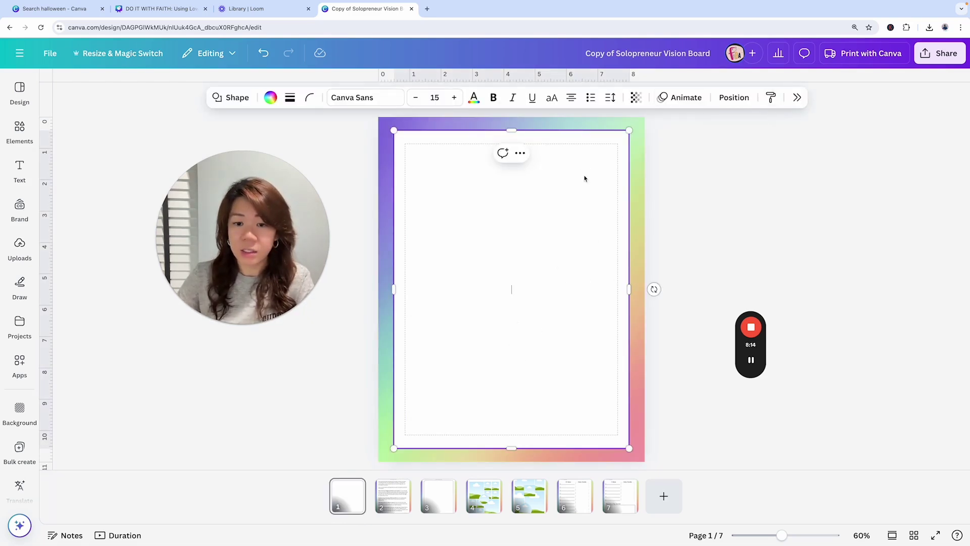
pyautogui.click(734, 97)
pyautogui.click(935, 114)
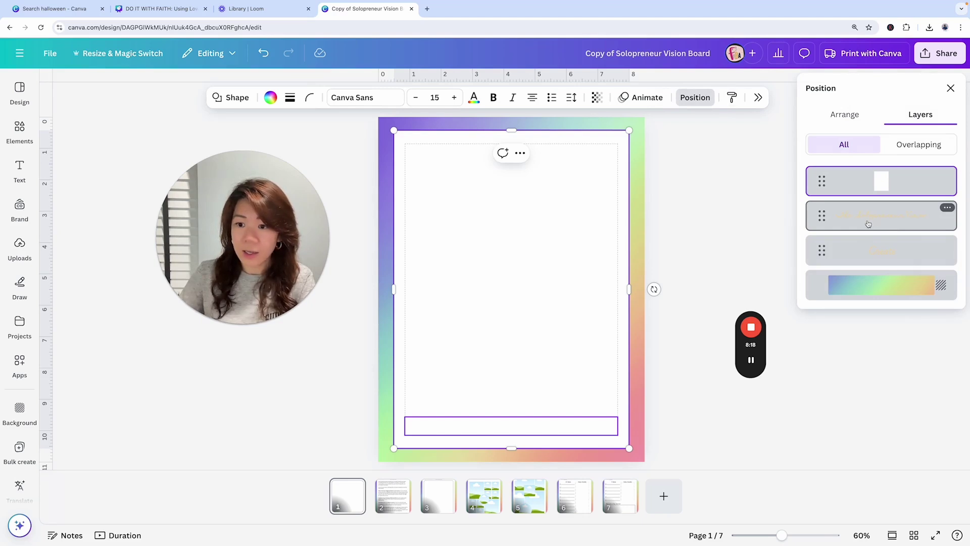
pyautogui.click(947, 207)
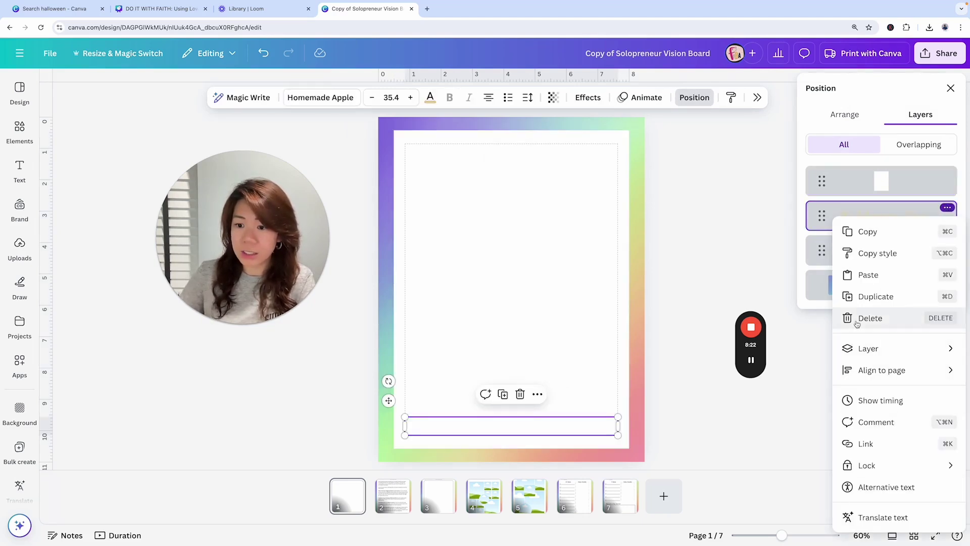
pyautogui.click(869, 318)
pyautogui.click(907, 216)
pyautogui.click(949, 209)
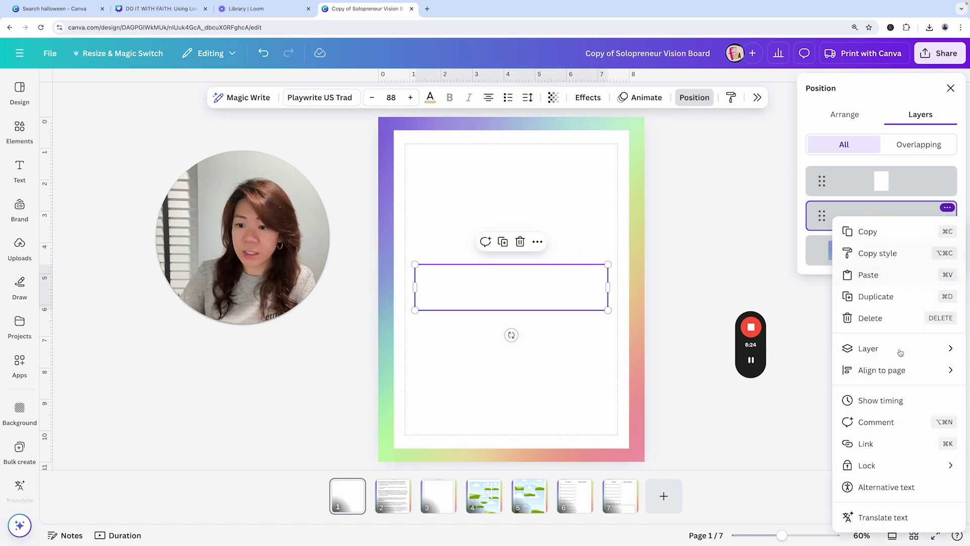
pyautogui.click(882, 315)
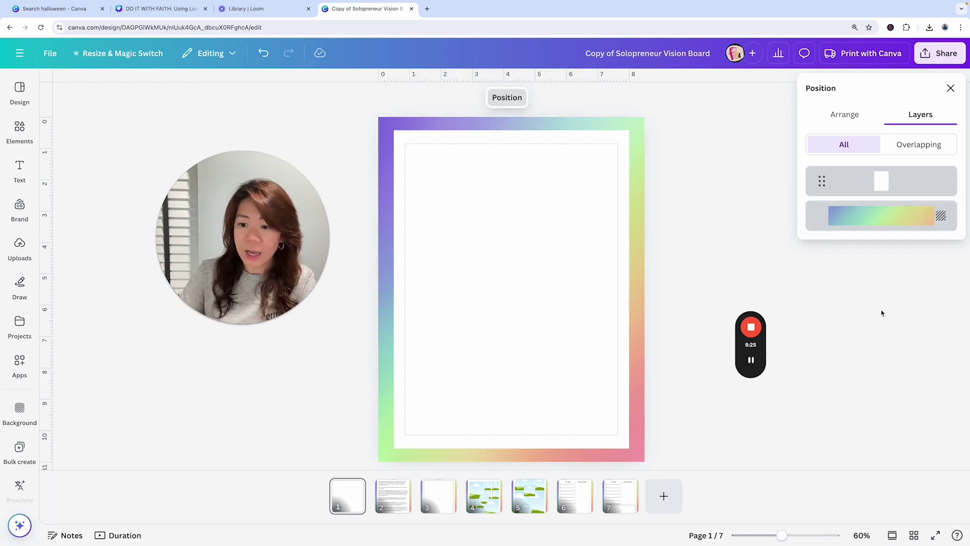
pyautogui.click(486, 501)
# Copy the Vision Board title from page 4 and paste it centred on the cover.
pyautogui.click(525, 148)
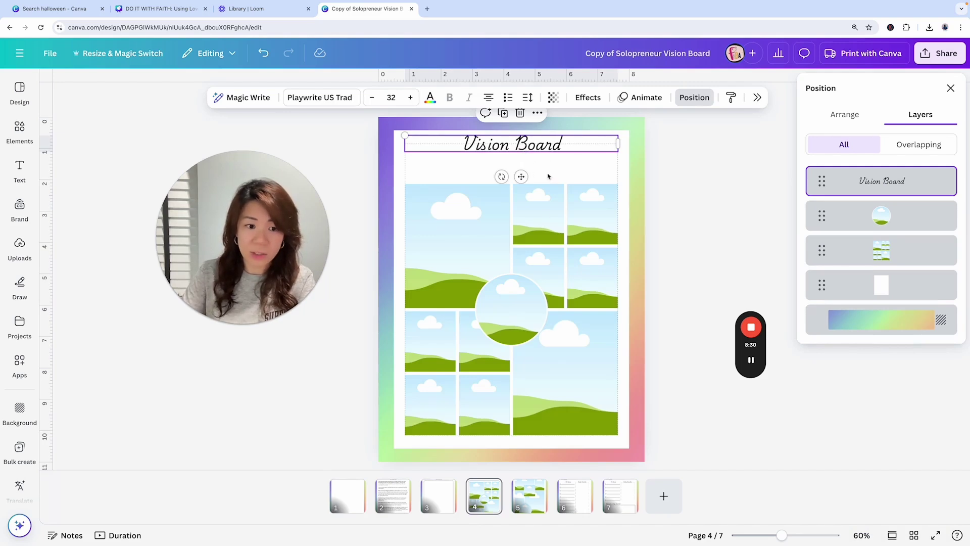
pyautogui.click(353, 499)
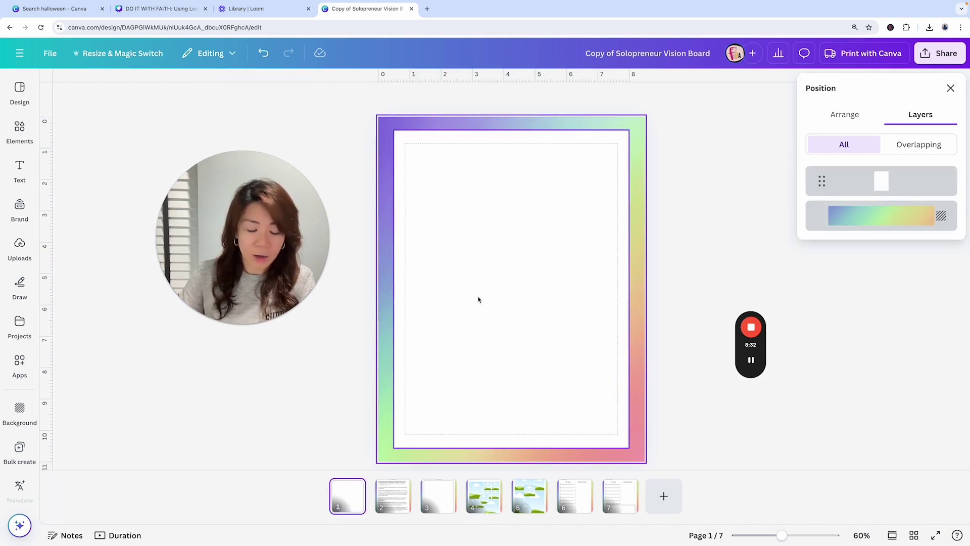
pyautogui.hotkey('ctrl', 'v')
pyautogui.moveTo(527, 149); pyautogui.dragTo(512, 235)
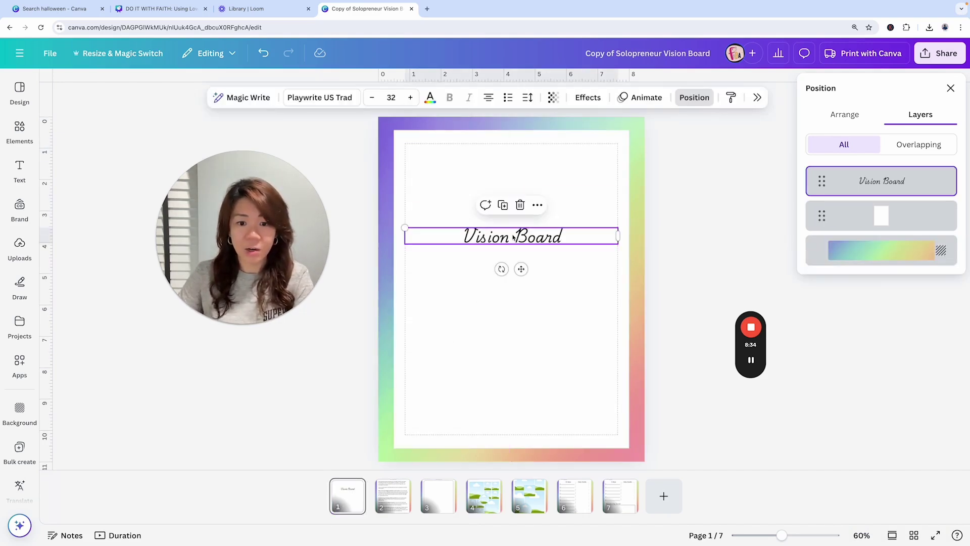
# Edit the cover title text to read 'My Vision Board'.
pyautogui.click(513, 235)
pyautogui.doubleClick(512, 233)
pyautogui.write('Myu')
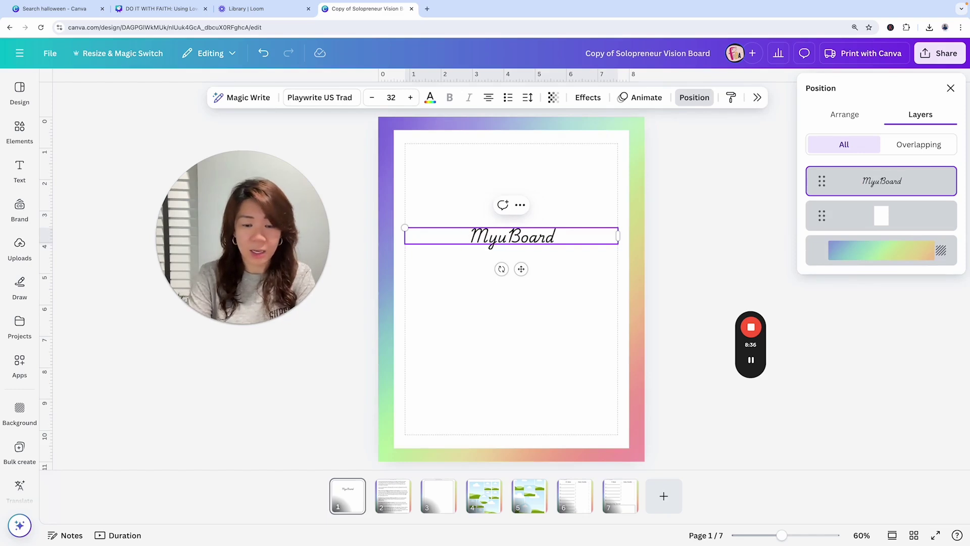
pyautogui.press('BackSpace')
pyautogui.write('Vid')
pyautogui.press('BackSpace')
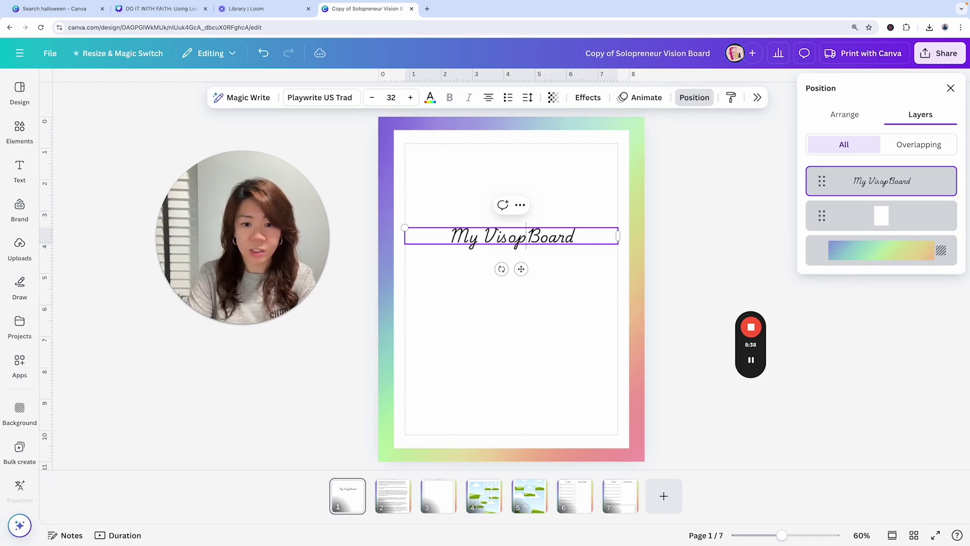
pyautogui.write('sion Boar')
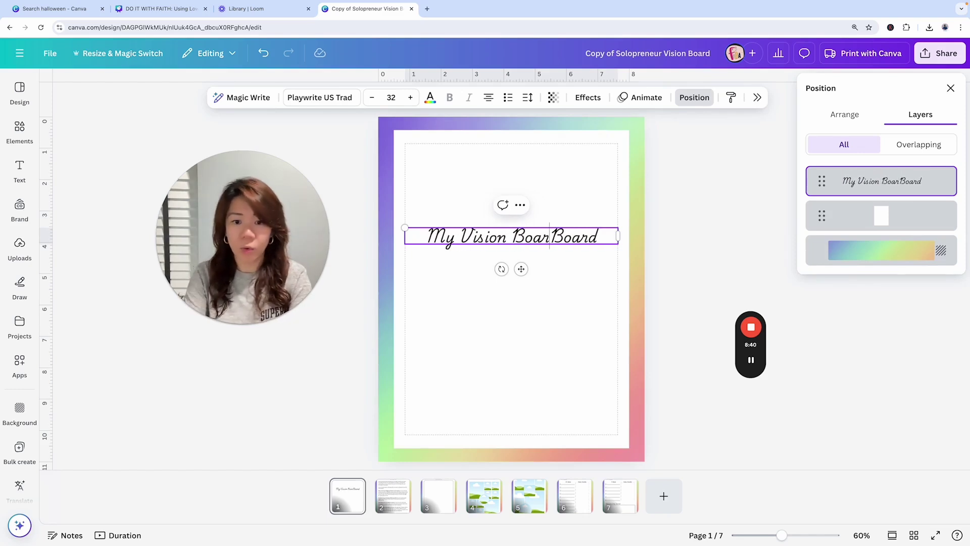
pyautogui.press('BackSpace')
pyautogui.press('BackSpace')
pyautogui.press('BackSpace')
pyautogui.press('BackSpace')
pyautogui.press('BackSpace')
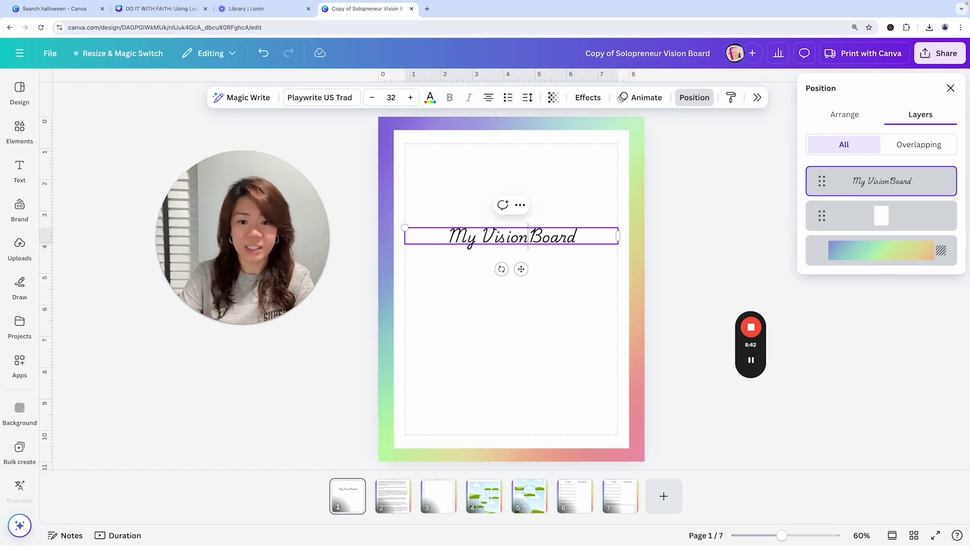
# Set the title's font size to 80.
pyautogui.click(409, 100)
pyautogui.click(400, 98)
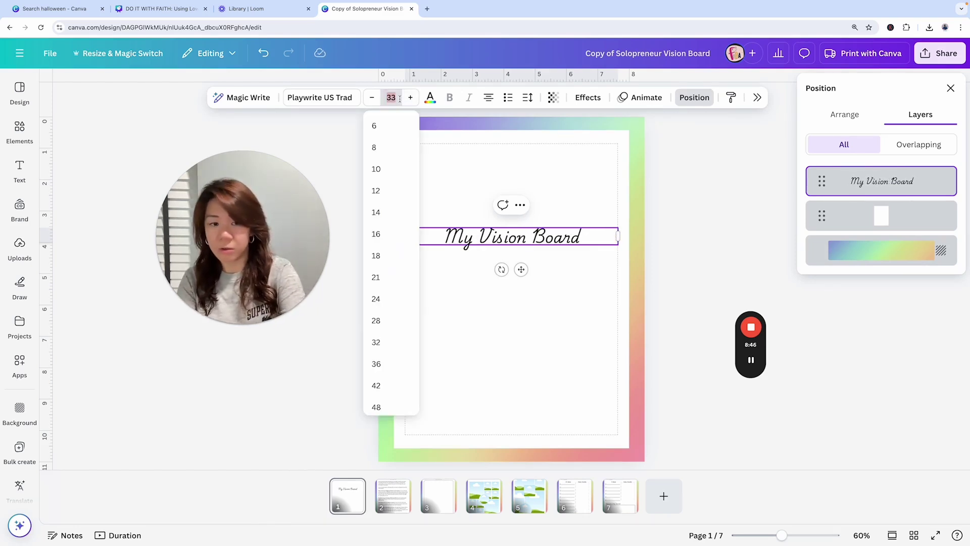
pyautogui.write('80')
pyautogui.press('Return')
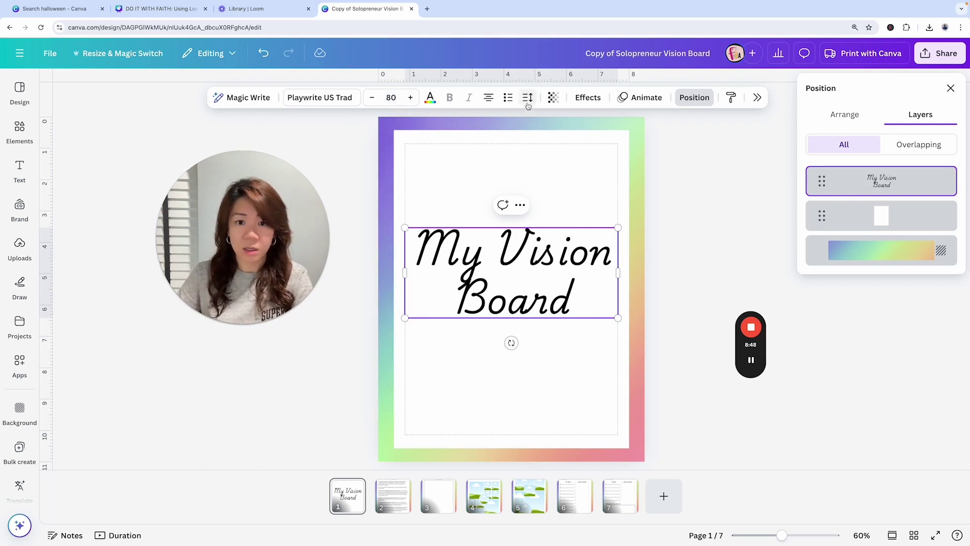
# Break the title onto three lines and tighten its line spacing.
pyautogui.press('BackSpace')
pyautogui.press('Return')
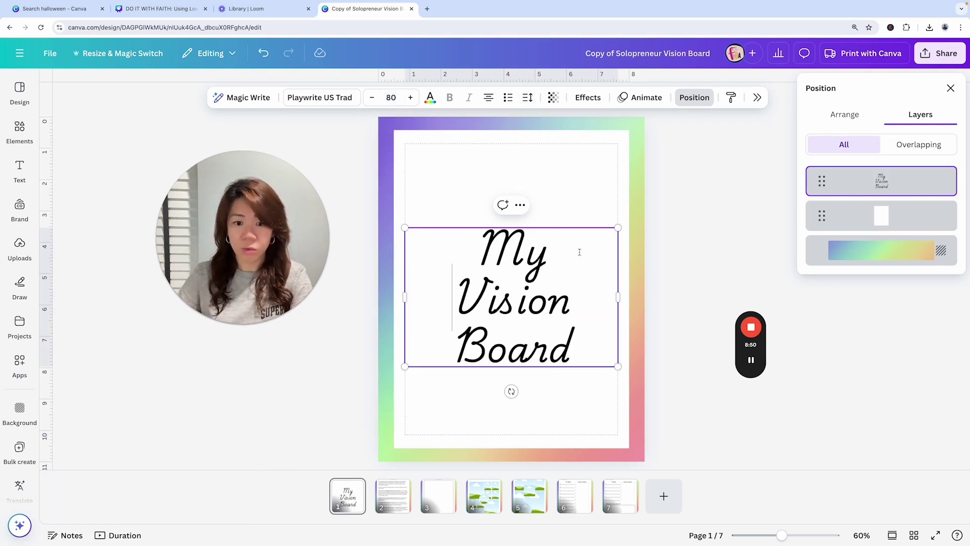
pyautogui.click(544, 244)
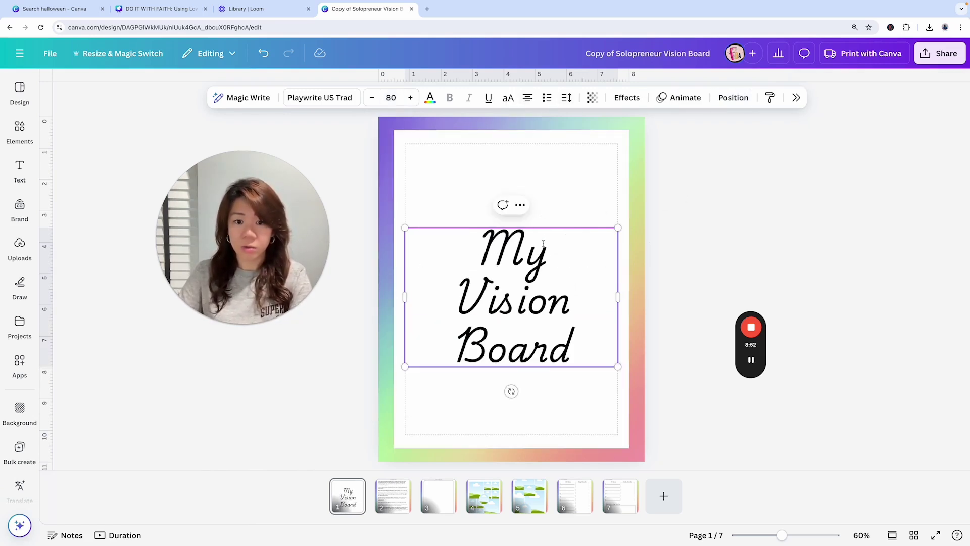
pyautogui.click(566, 99)
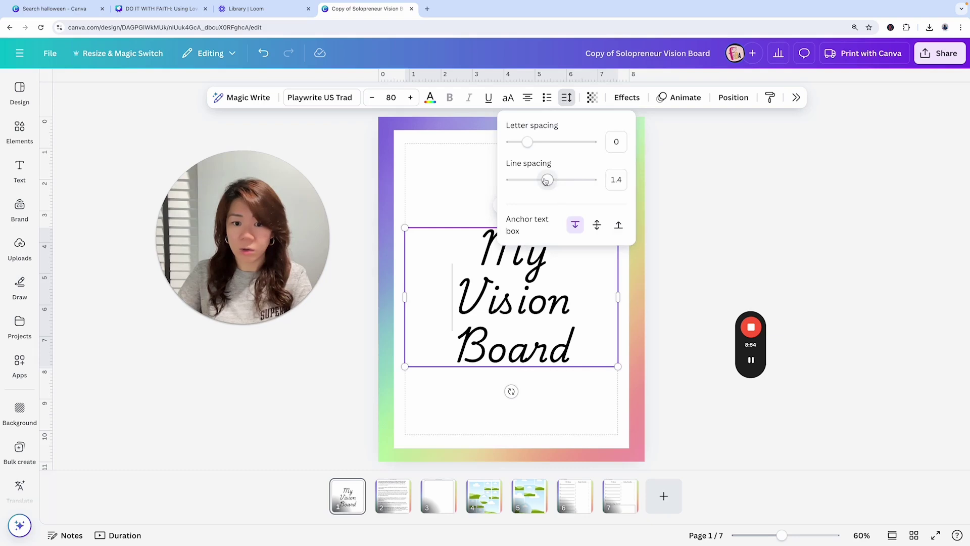
pyautogui.moveTo(545, 180); pyautogui.dragTo(539, 181)
# Delete the cover's white frame and nudge the My Vision Board title back to centre.
pyautogui.click(588, 158)
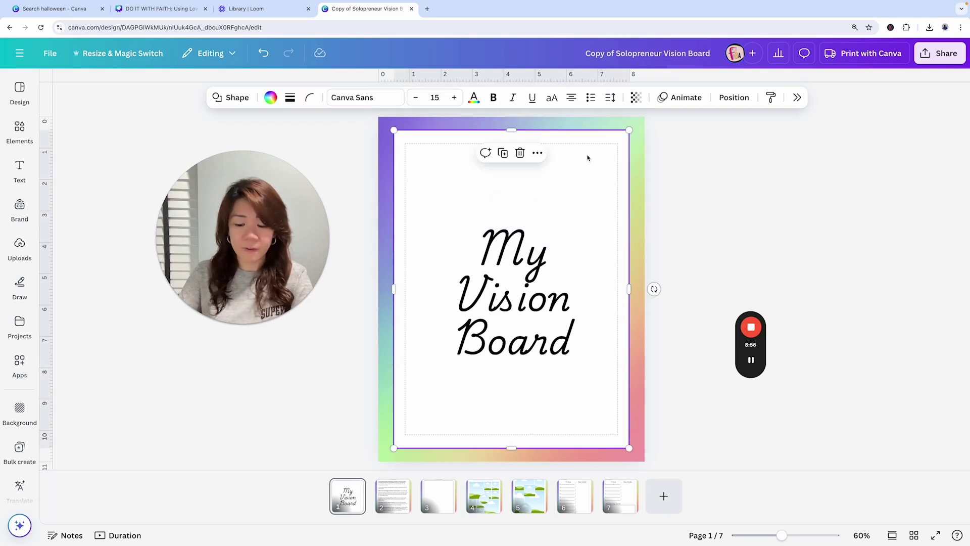
pyautogui.press('Delete')
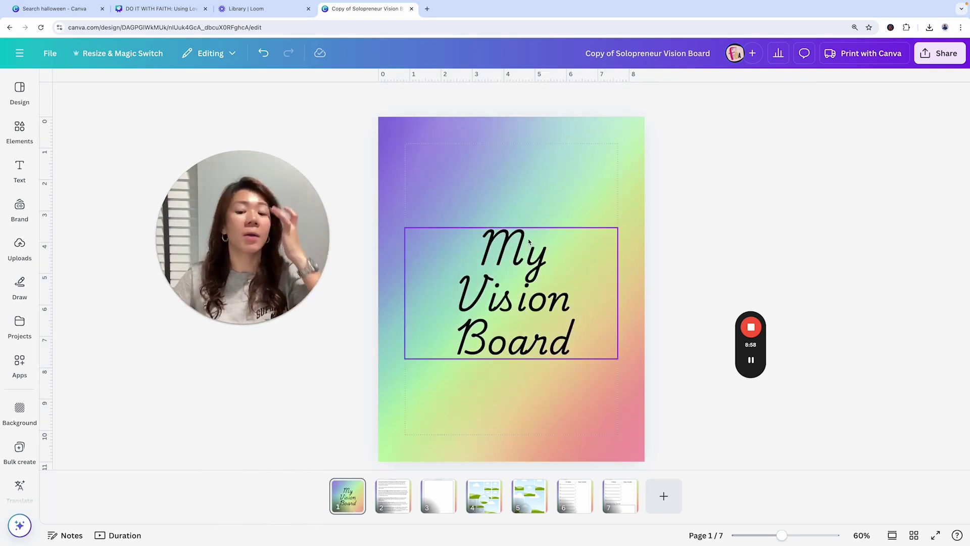
pyautogui.moveTo(529, 242); pyautogui.dragTo(526, 235)
pyautogui.click(675, 210)
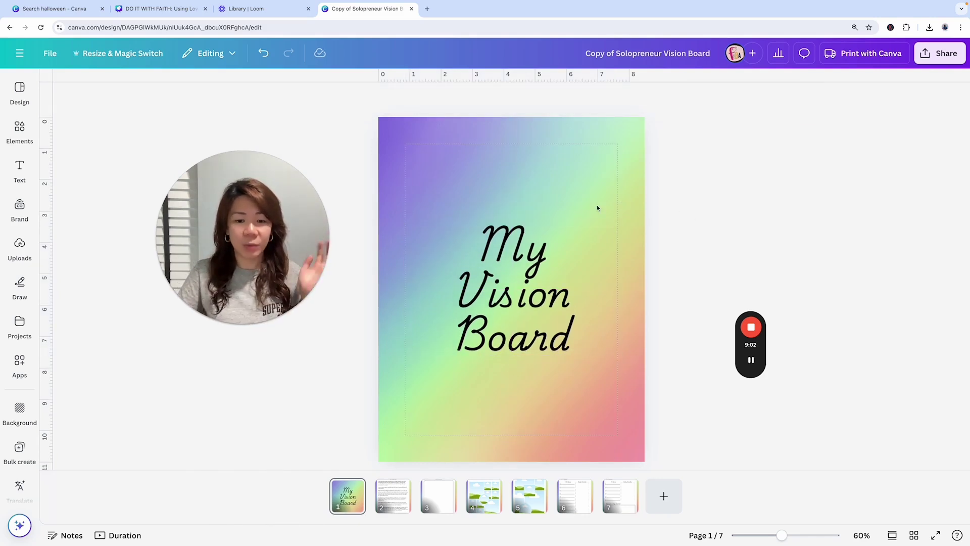
pyautogui.click(552, 236)
pyautogui.click(627, 97)
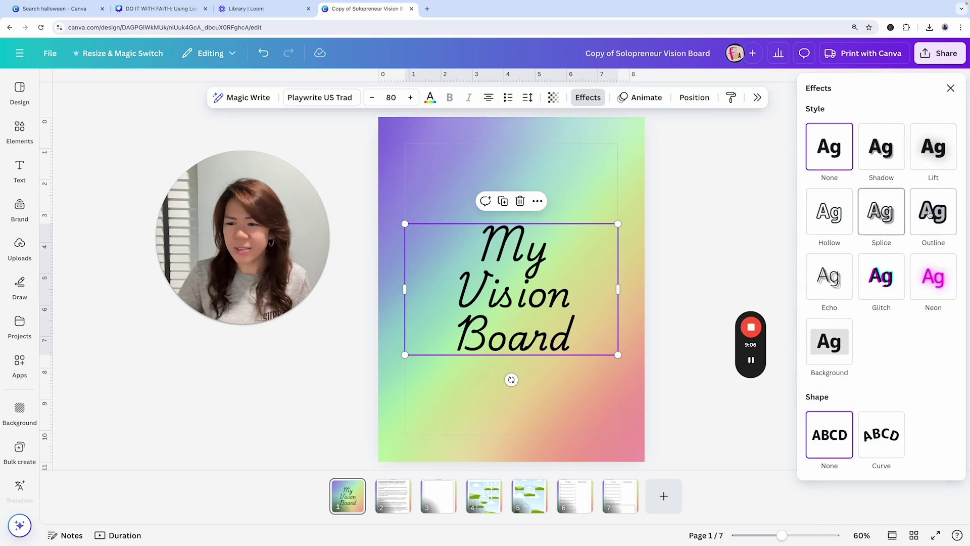
# Apply a white Outline effect to the title as a first try.
pyautogui.click(930, 215)
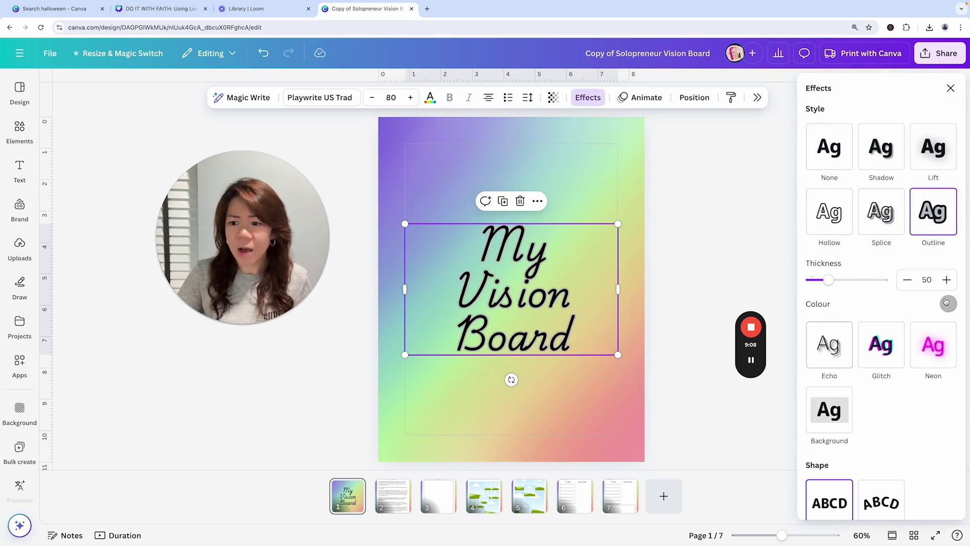
pyautogui.click(949, 304)
pyautogui.click(854, 354)
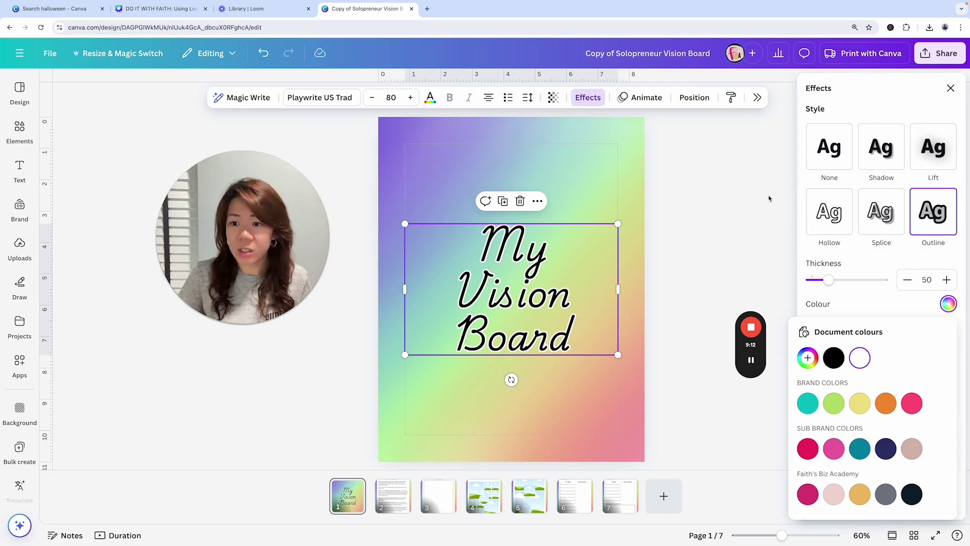
pyautogui.press('Escape')
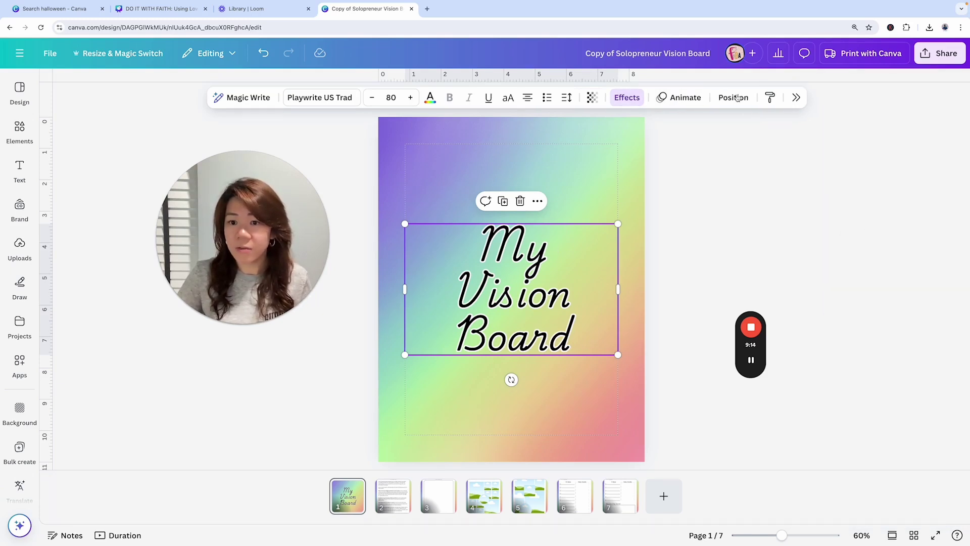
# Try a white Echo shadow effect on the title instead.
pyautogui.click(637, 99)
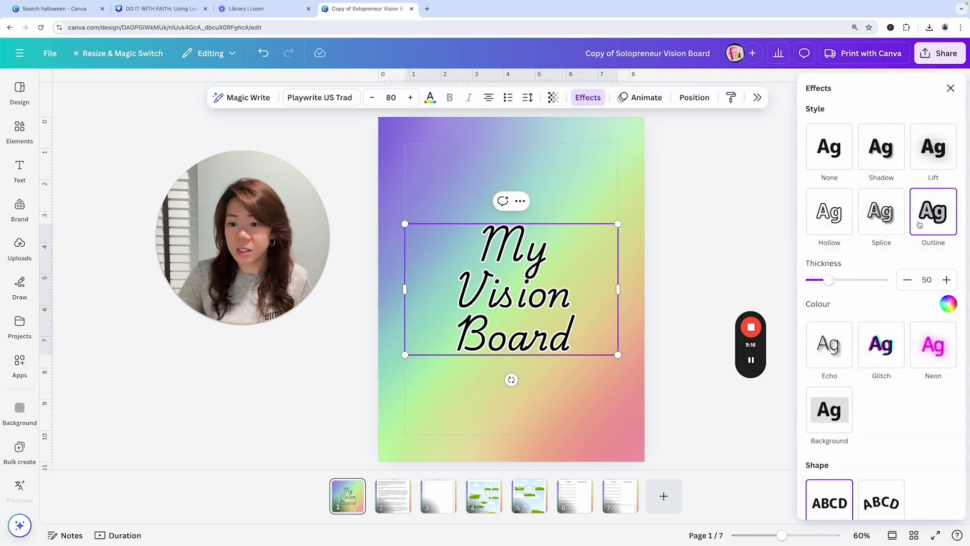
pyautogui.scroll(-1, 828, 318)
pyautogui.click(828, 317)
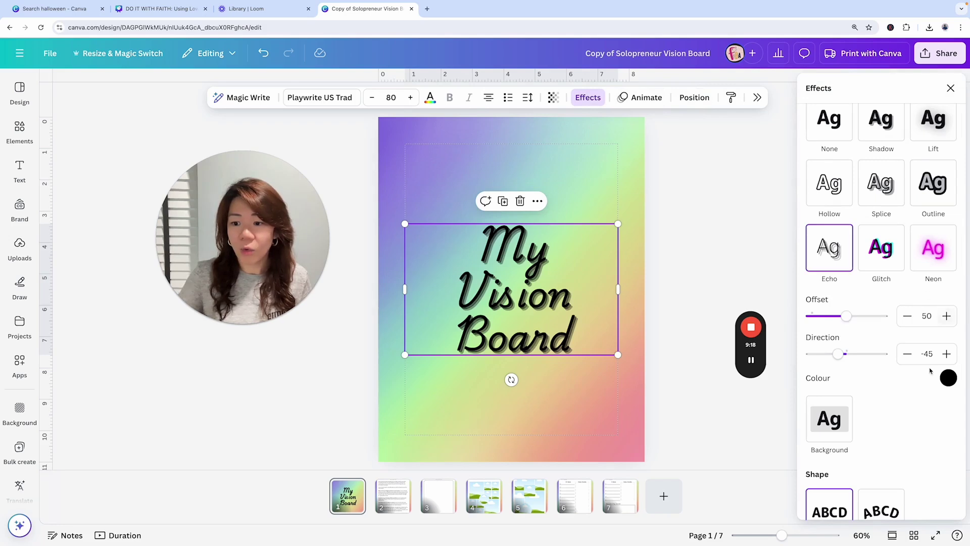
pyautogui.click(949, 379)
pyautogui.click(860, 205)
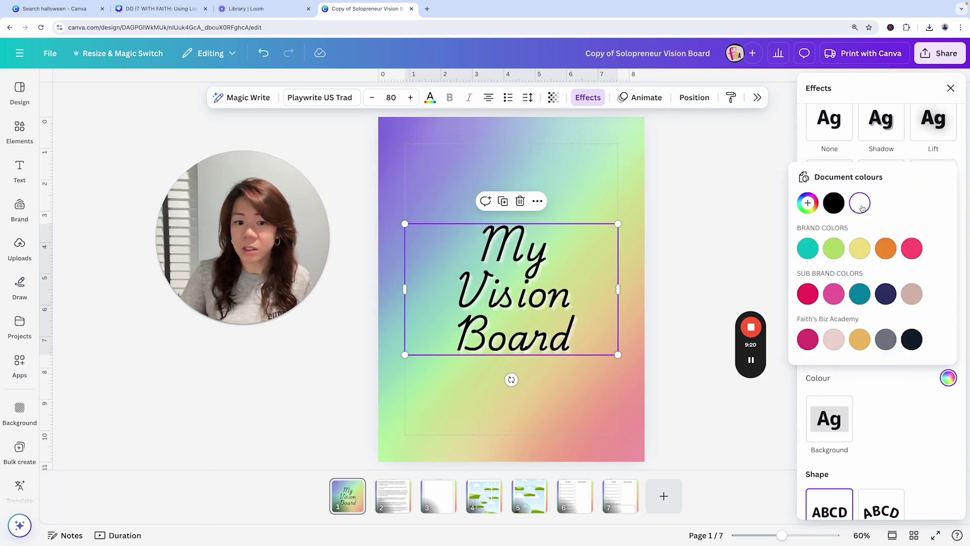
pyautogui.press('Escape')
pyautogui.press('Escape')
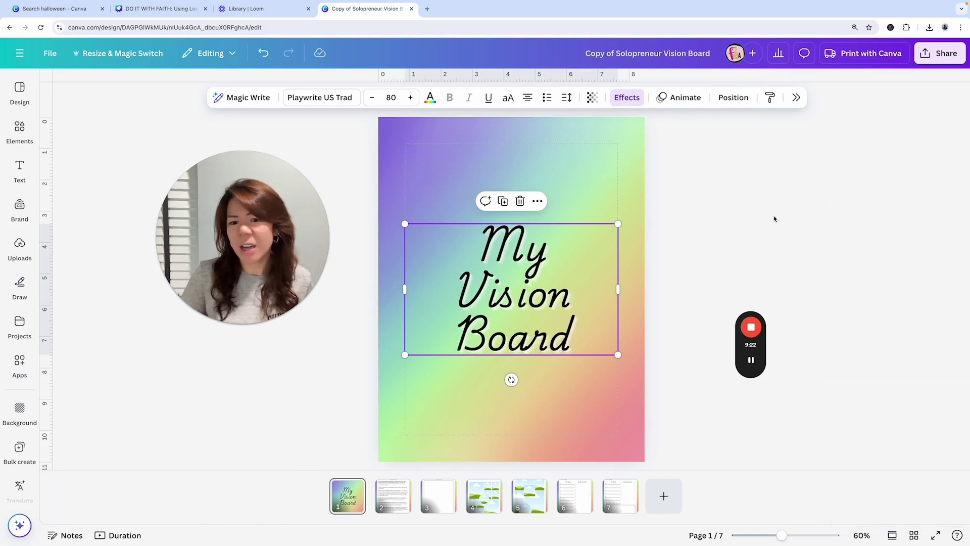
# Switch back to a white Outline effect with thickness 129.
pyautogui.click(628, 98)
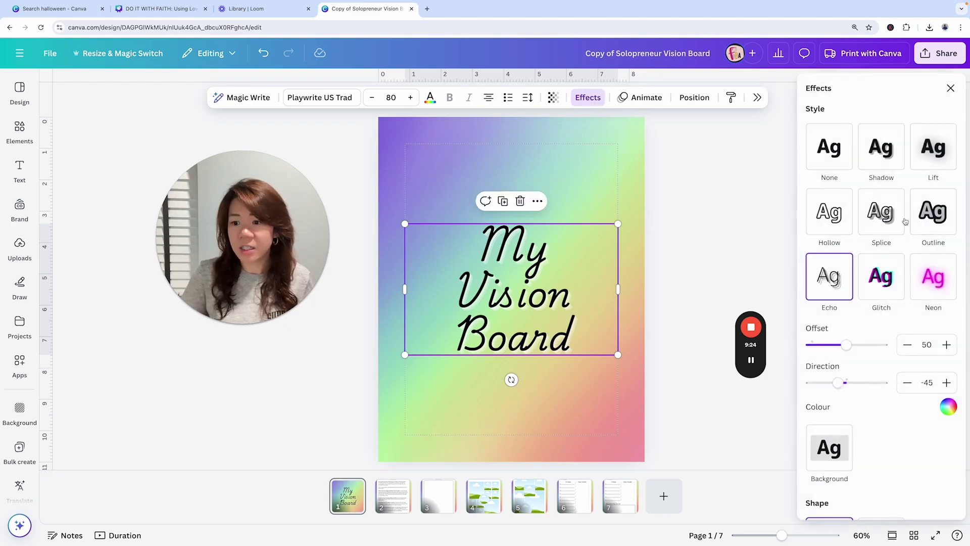
pyautogui.click(933, 212)
pyautogui.click(949, 304)
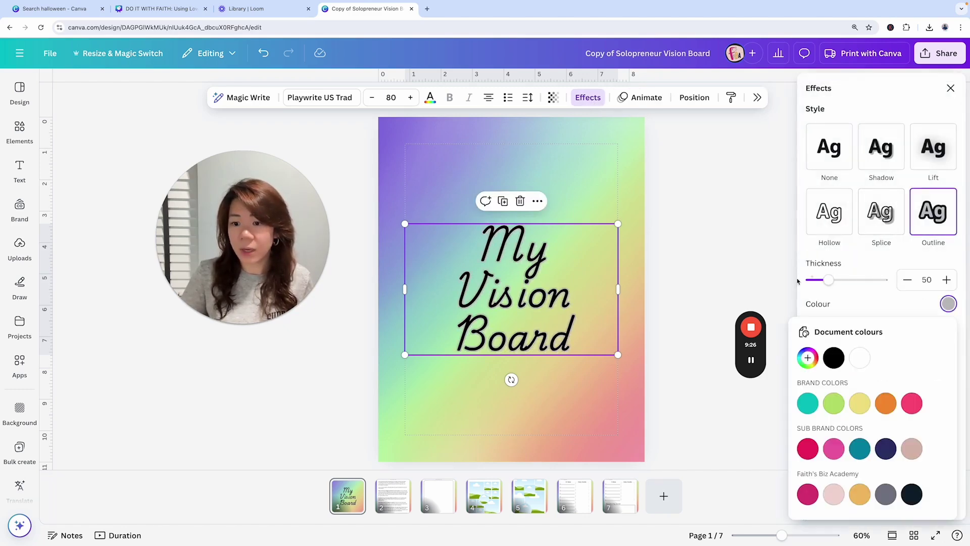
pyautogui.click(859, 357)
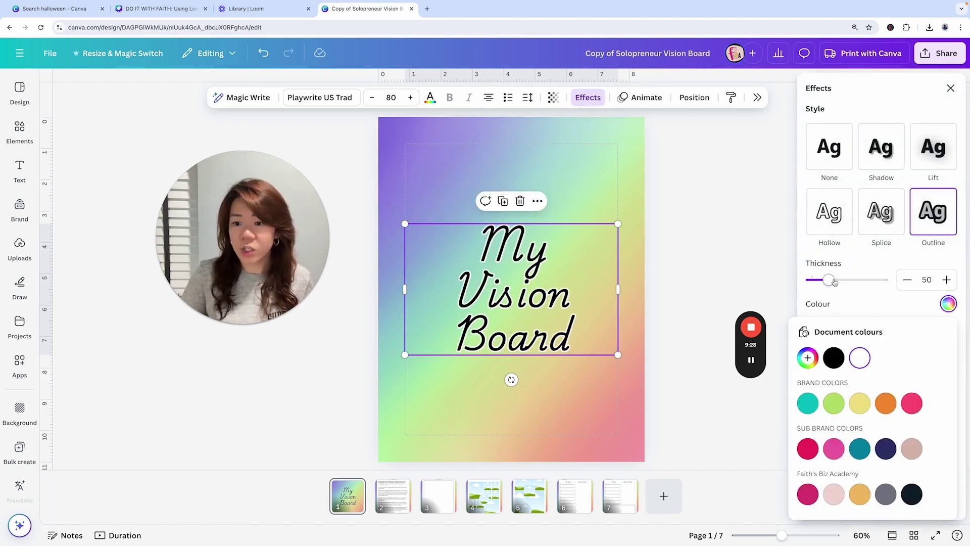
pyautogui.moveTo(842, 281); pyautogui.dragTo(857, 281)
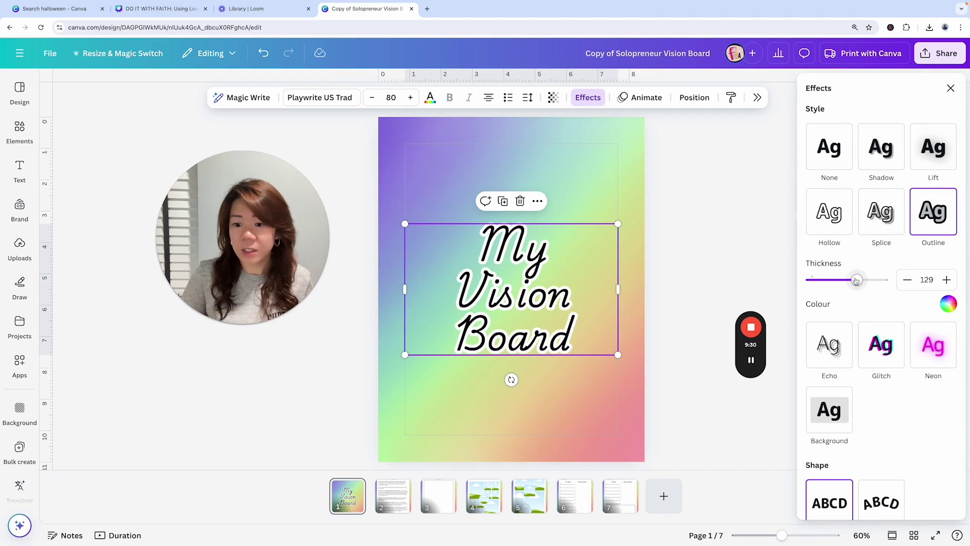
pyautogui.click(696, 219)
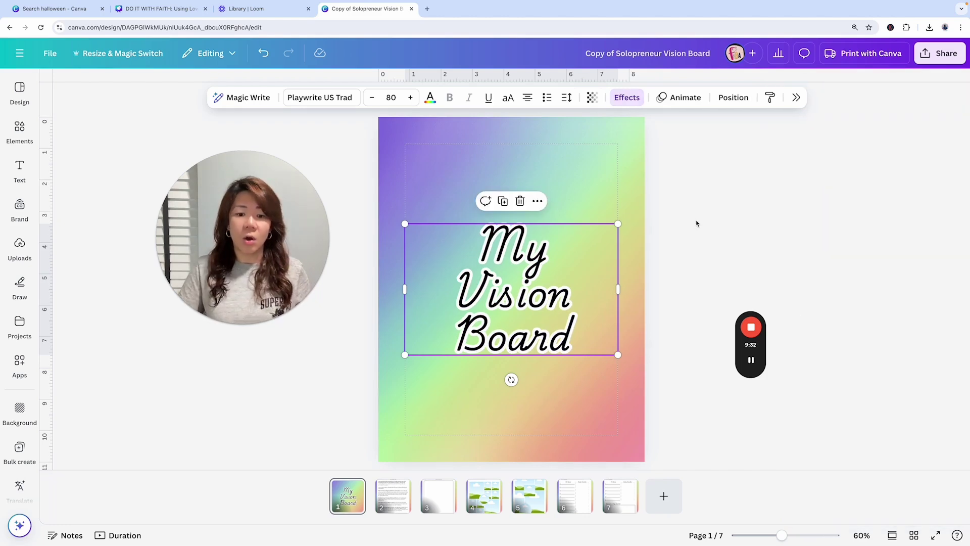
pyautogui.click(696, 219)
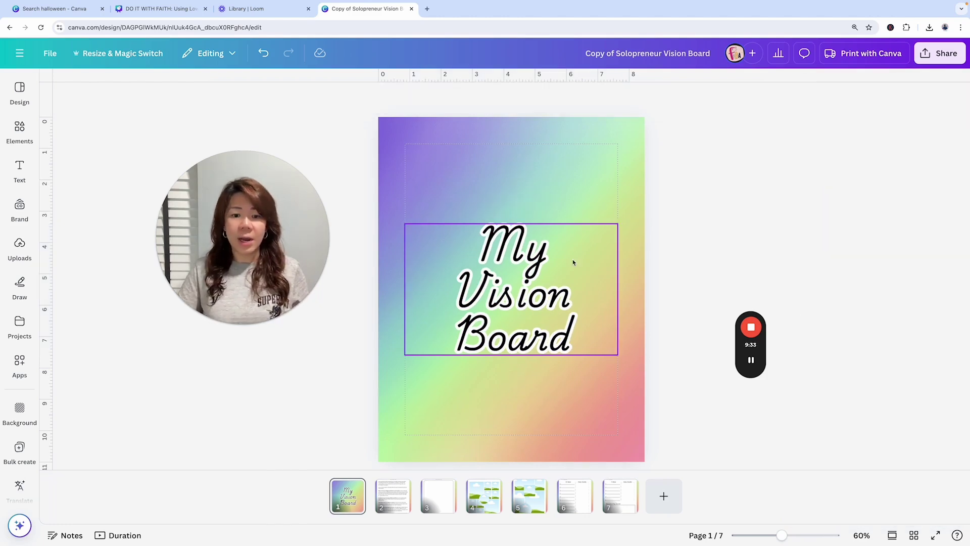
# Open page 4 from Grid view and compare it with page 5.
pyautogui.click(912, 536)
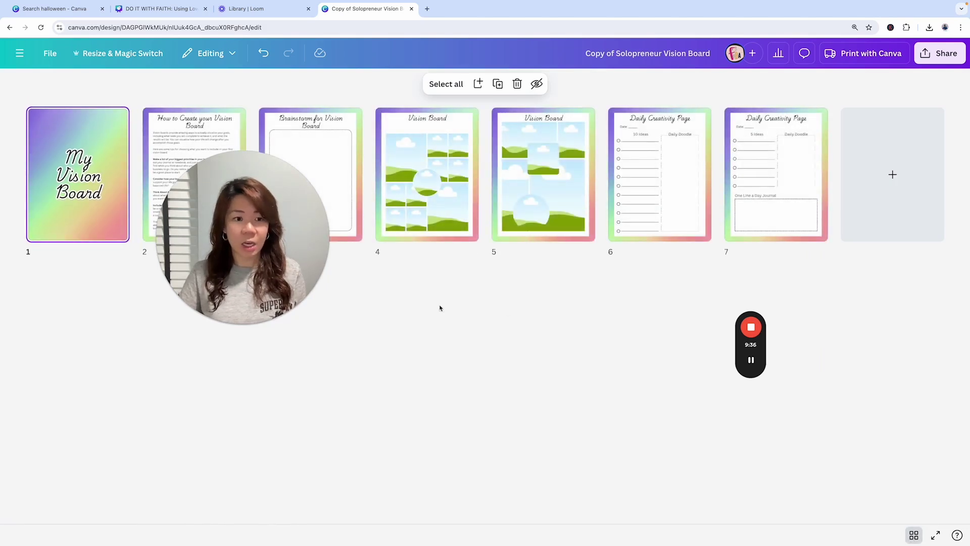
pyautogui.moveTo(313, 264); pyautogui.dragTo(317, 384)
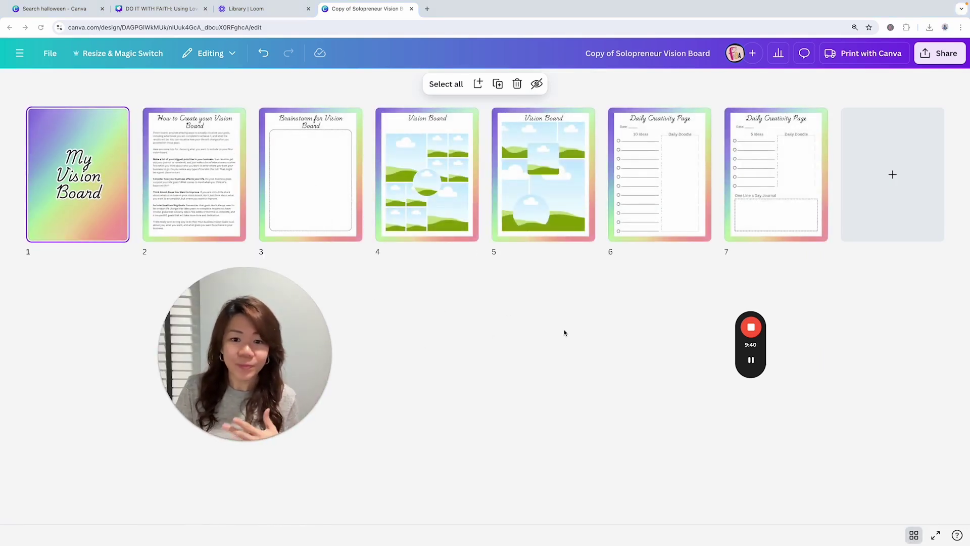
pyautogui.doubleClick(451, 180)
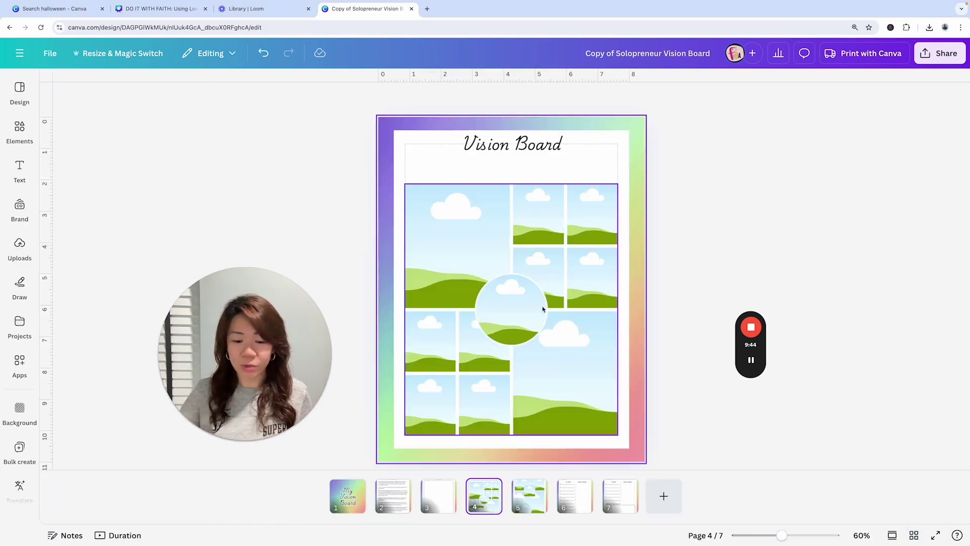
pyautogui.click(529, 497)
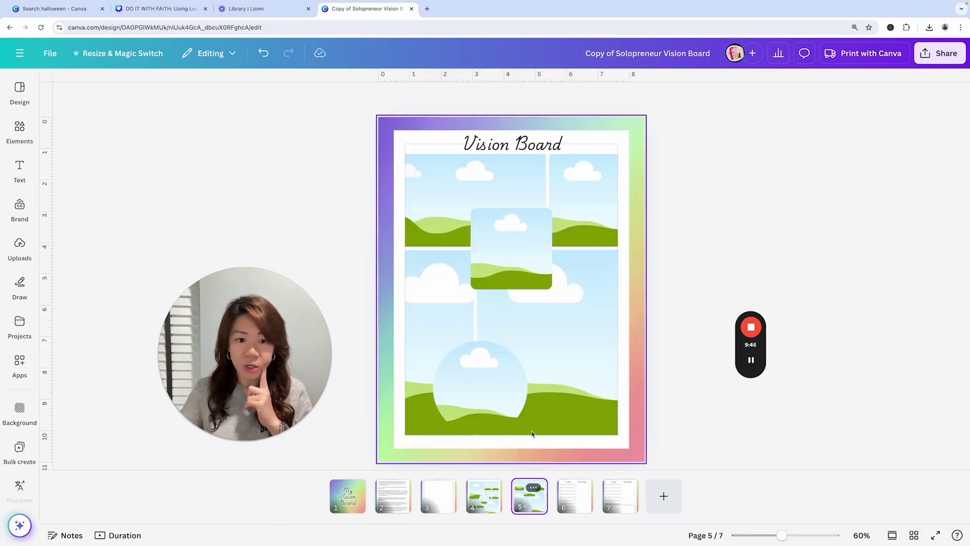
pyautogui.click(484, 497)
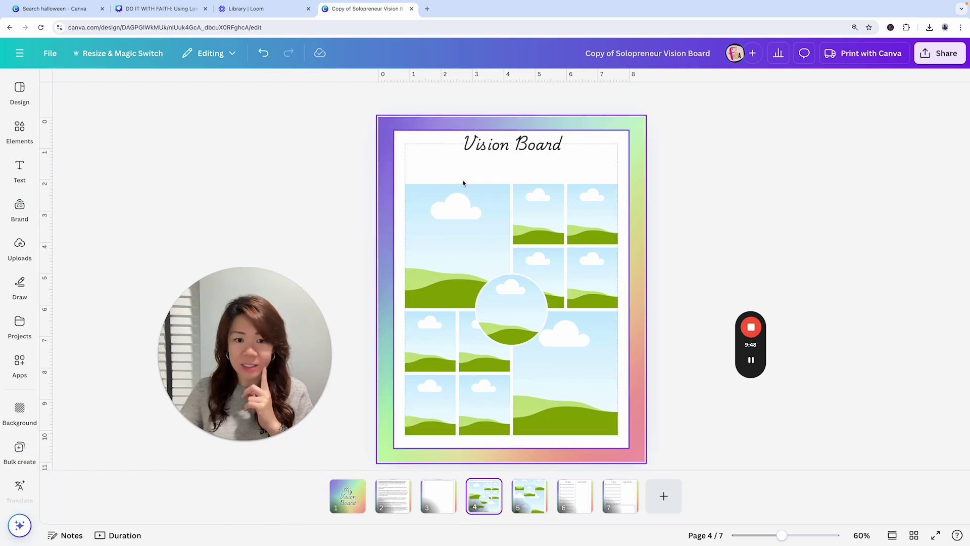
# Stretch page 4's photo grid upward to sit just under the Vision Board title.
pyautogui.click(485, 191)
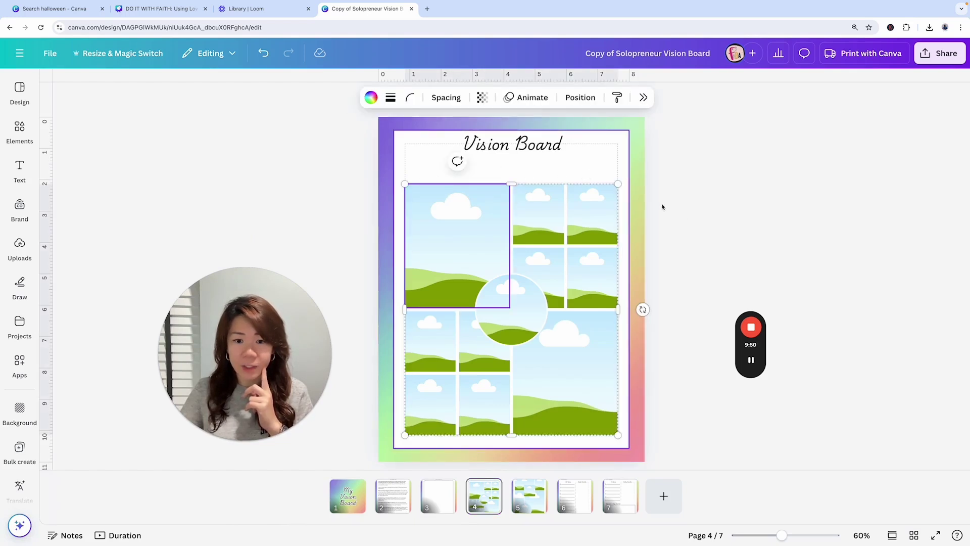
pyautogui.click(641, 250)
pyautogui.press('Escape')
pyautogui.click(462, 197)
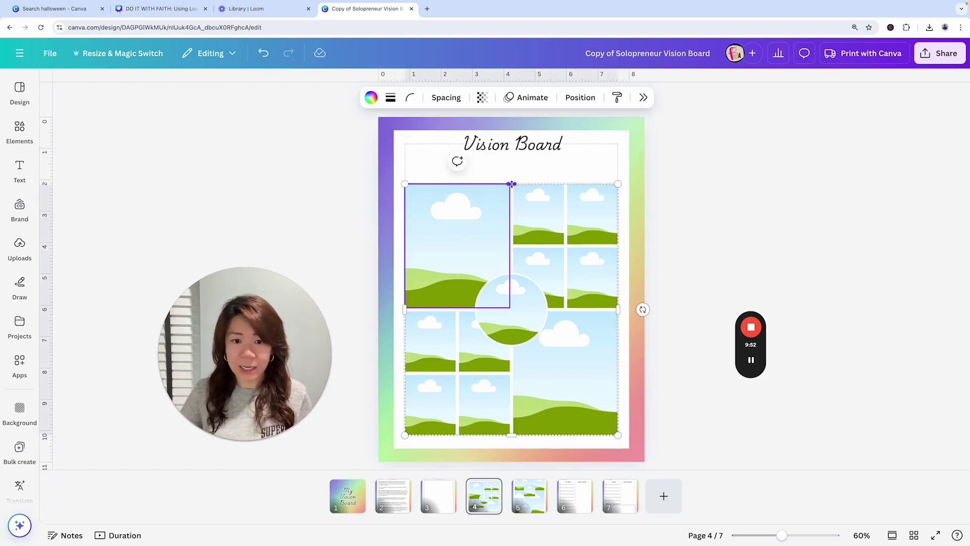
pyautogui.moveTo(512, 184); pyautogui.dragTo(514, 157)
pyautogui.click(678, 249)
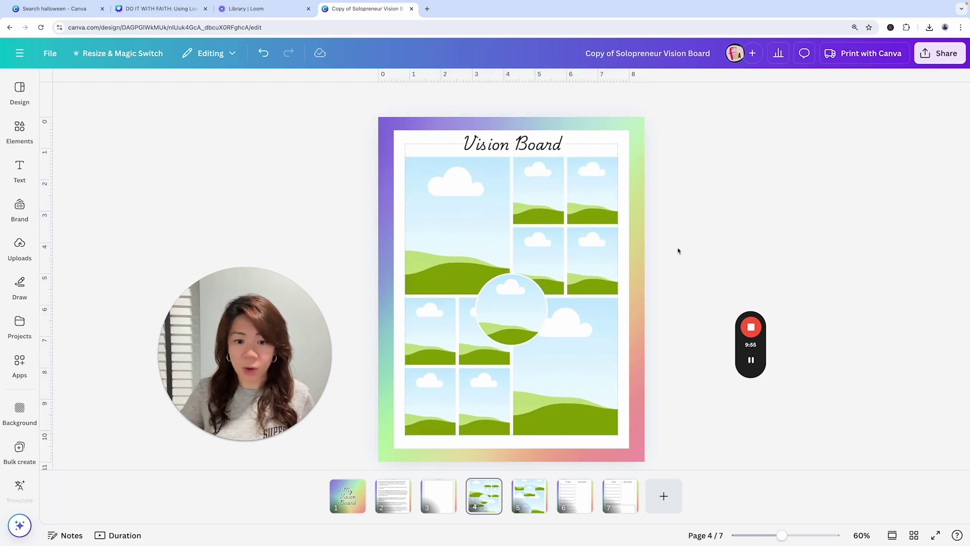
# Compare page 4's layout against page 5, then move on to page 6.
pyautogui.click(536, 482)
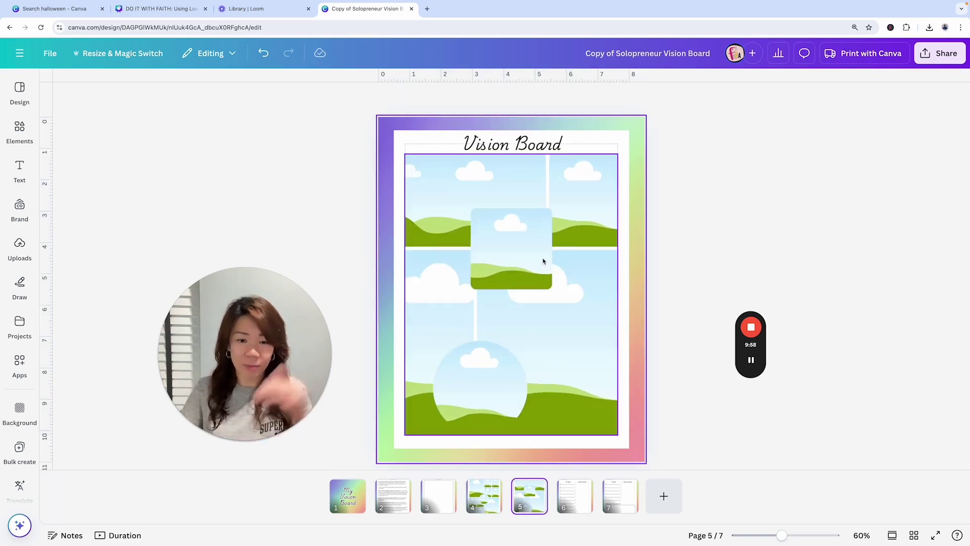
pyautogui.click(487, 494)
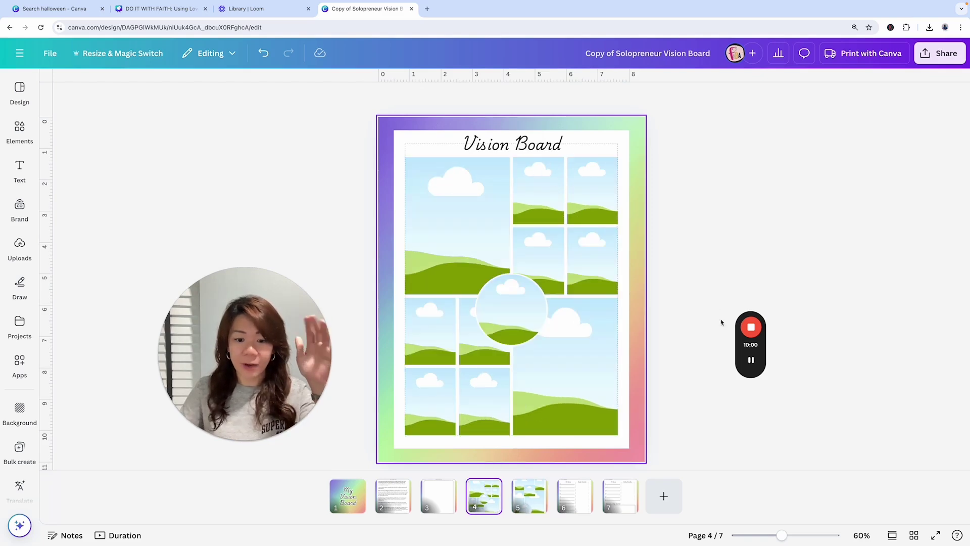
pyautogui.click(531, 489)
pyautogui.click(575, 501)
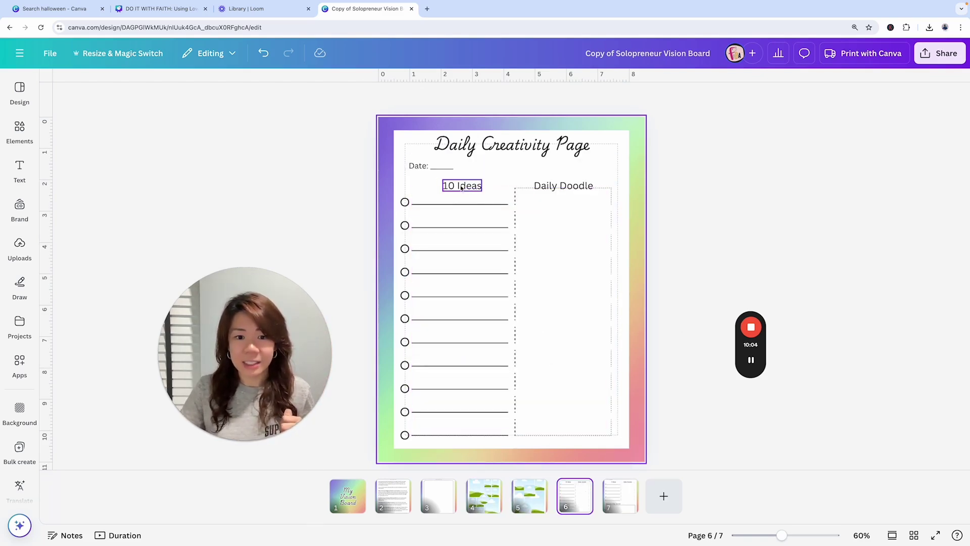
# Drag the 10 Ideas and Daily Doodle headings on page 6 slightly higher.
pyautogui.click(470, 186)
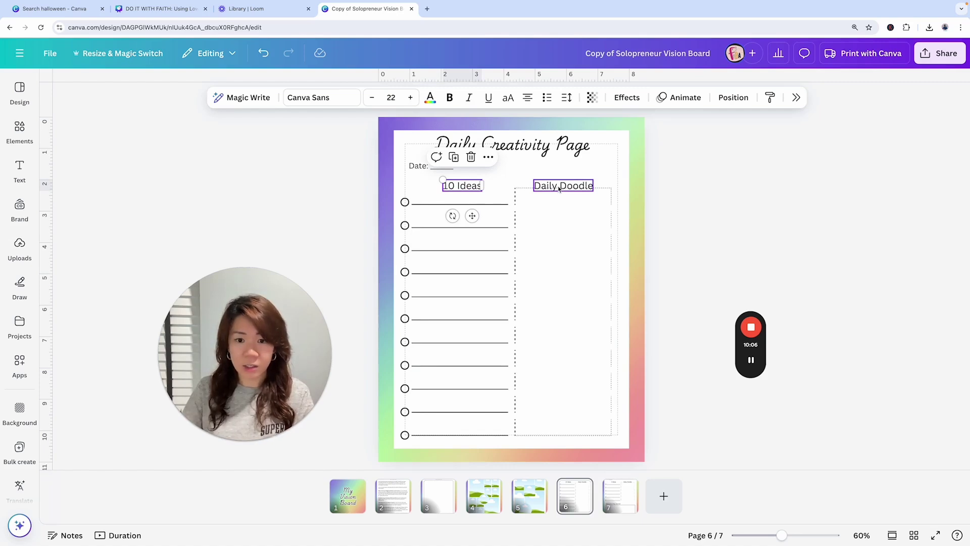
pyautogui.keyDown('shift'); pyautogui.click(559, 189); pyautogui.keyUp('shift')
pyautogui.moveTo(559, 188); pyautogui.dragTo(560, 184)
pyautogui.click(713, 175)
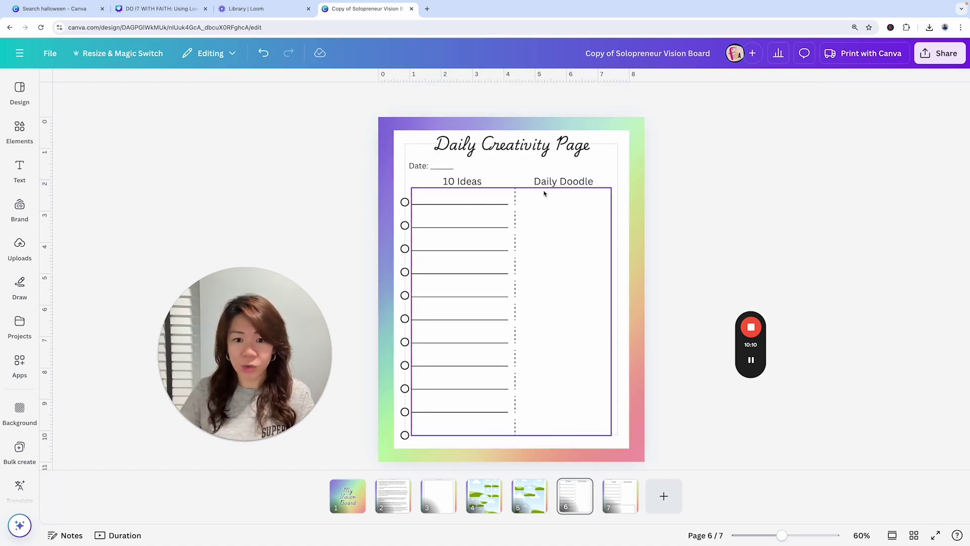
# On page 7, nudge the 5 Ideas and Daily Doodle headings up slightly.
pyautogui.click(621, 494)
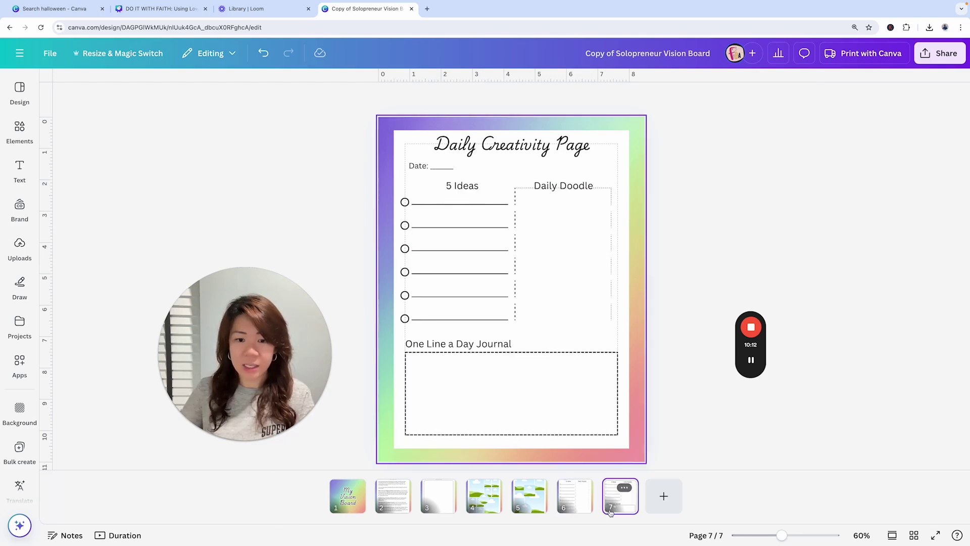
pyautogui.click(464, 189)
pyautogui.keyDown('shift'); pyautogui.click(565, 187); pyautogui.keyUp('shift')
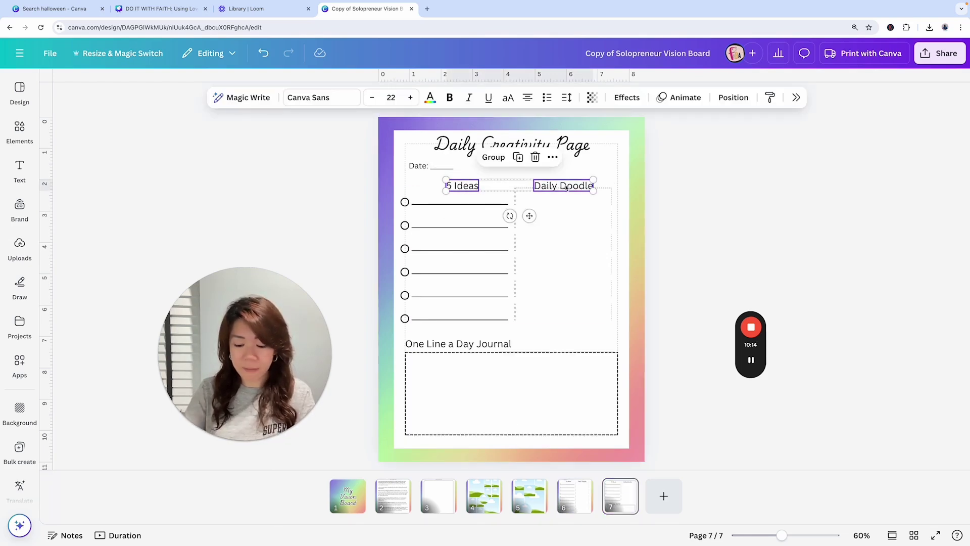
pyautogui.hotkey('shift', 'Up')
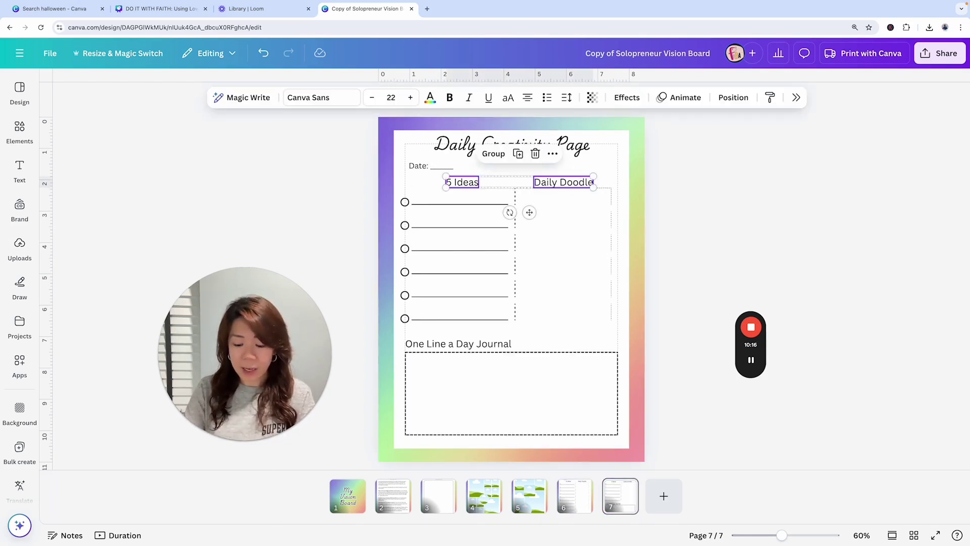
pyautogui.click(722, 197)
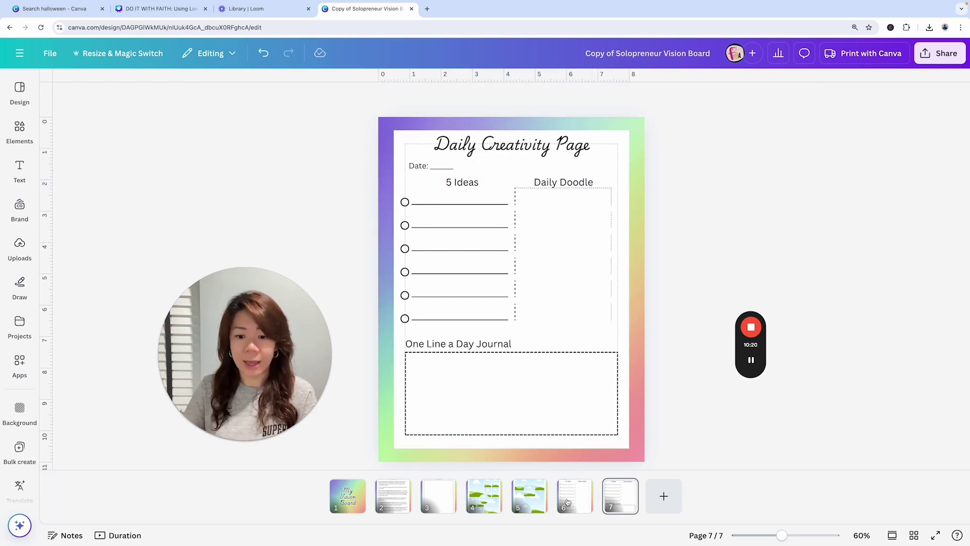
# Switch to Grid view to see all seven vision board pages at once.
pyautogui.click(914, 535)
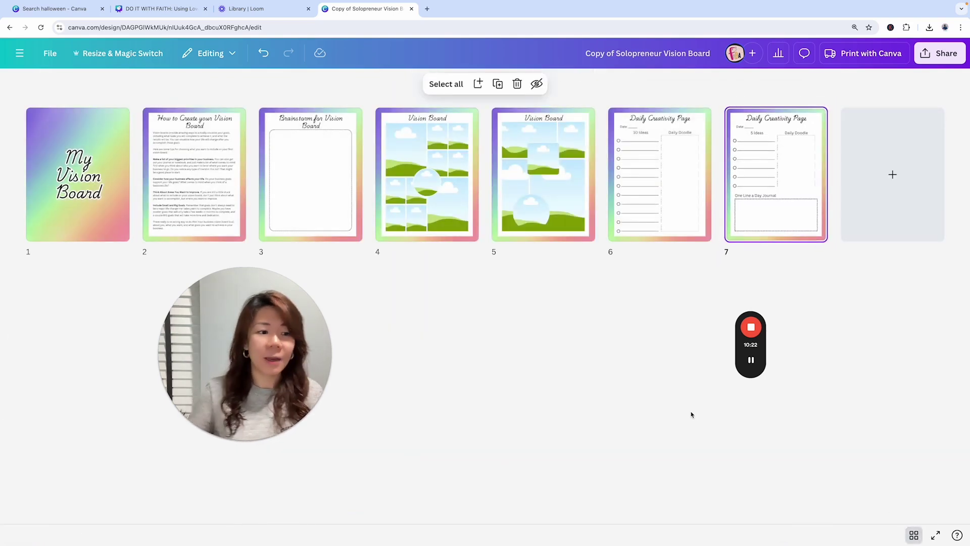